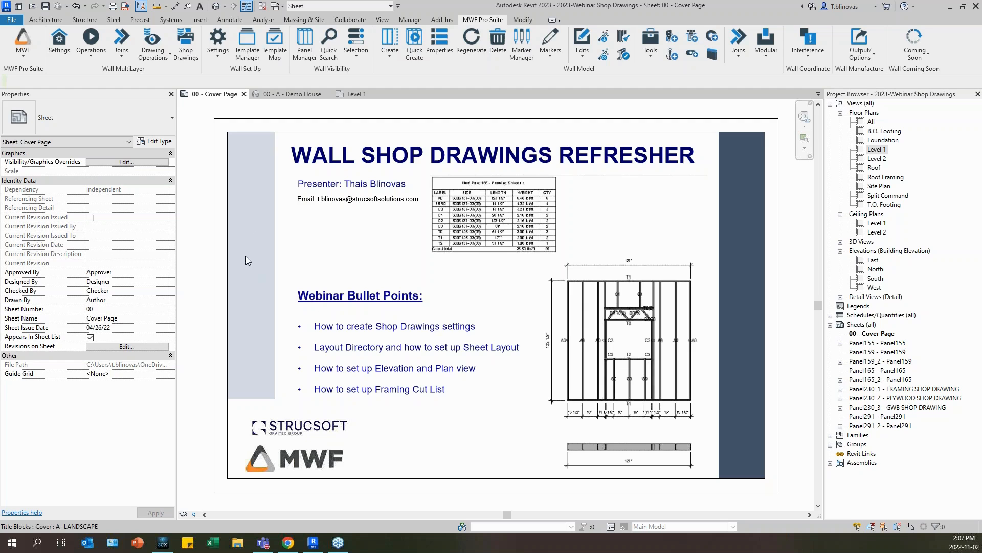
Switch to the 00 - A - Demo House 3D view and open the Wall Drawings Manager with MWF Shops 11x17 (Default) selected
{"action": "left_click", "coordinate": [301, 95]}
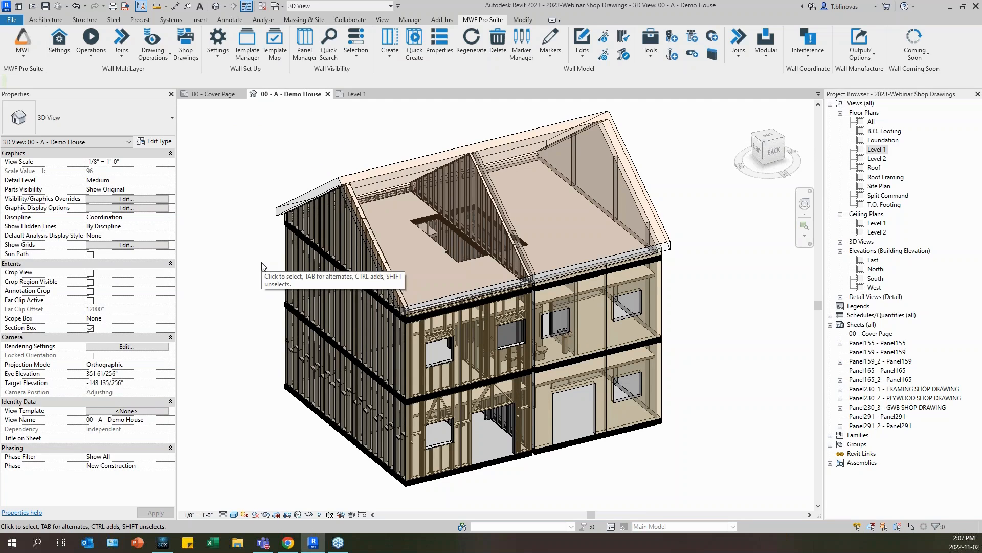
{"action": "left_click", "coordinate": [153, 56]}
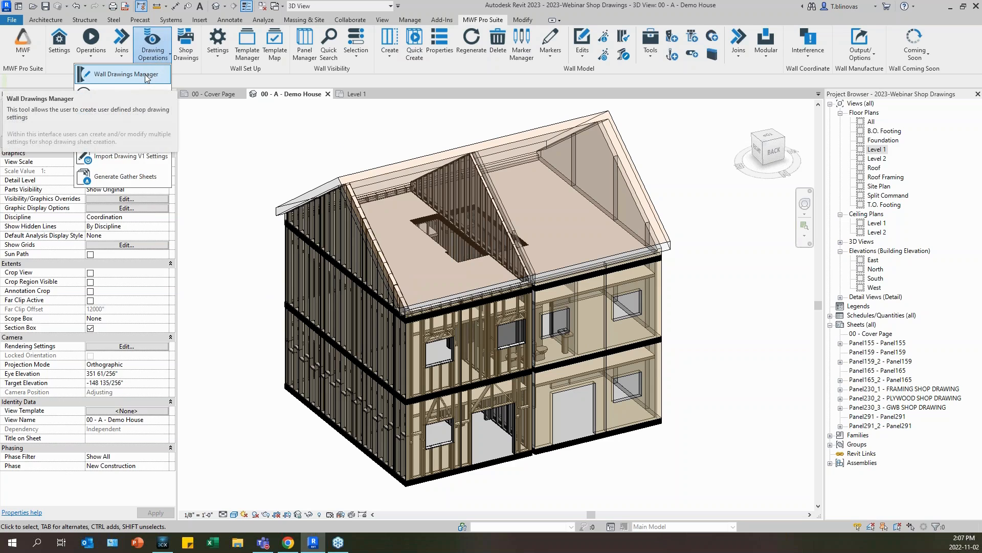
{"action": "left_click", "coordinate": [147, 75]}
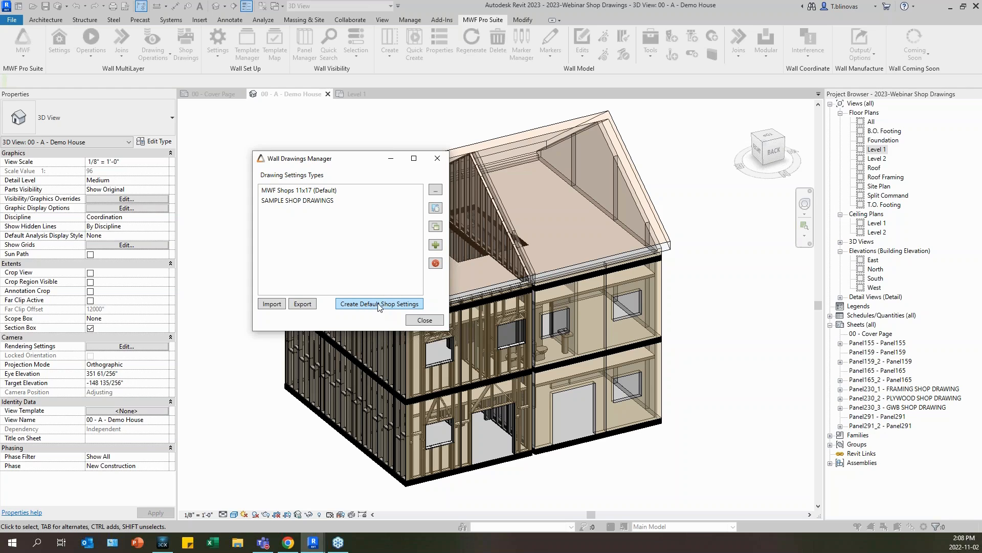
{"action": "left_click", "coordinate": [316, 193]}
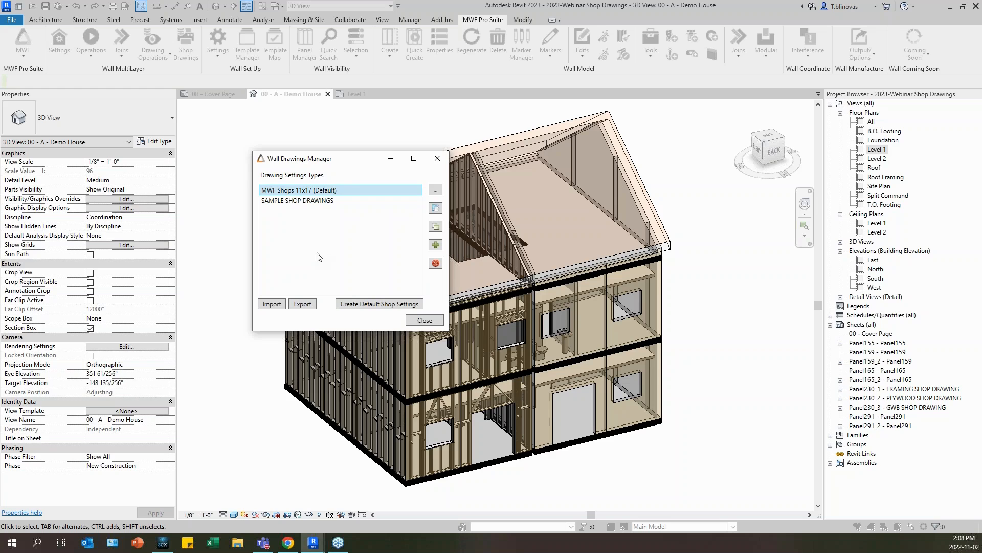
Open the MWF Shops 11x17 (Default) settings and compare their Standard and Multilayer sheet layouts
{"action": "double_click", "coordinate": [338, 194]}
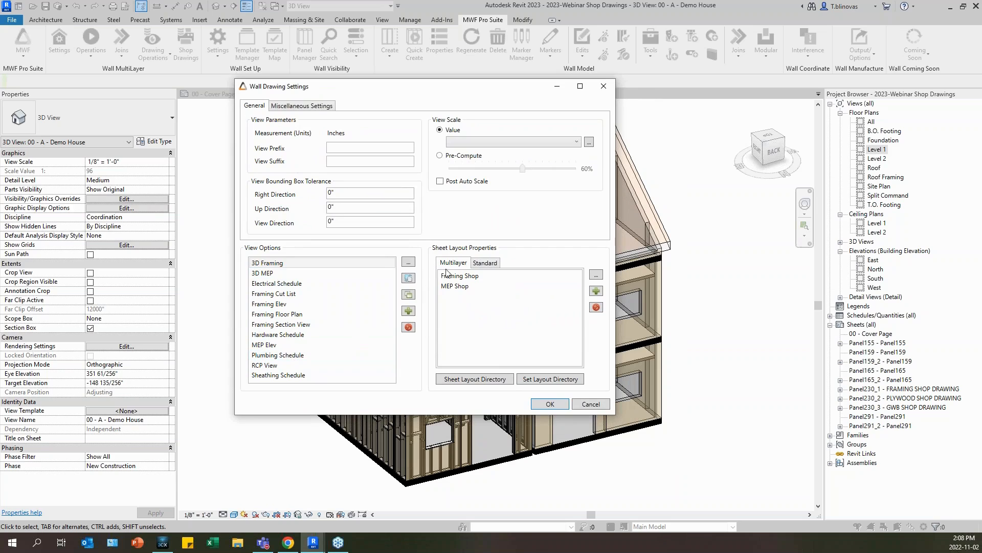
{"action": "left_click", "coordinate": [487, 264]}
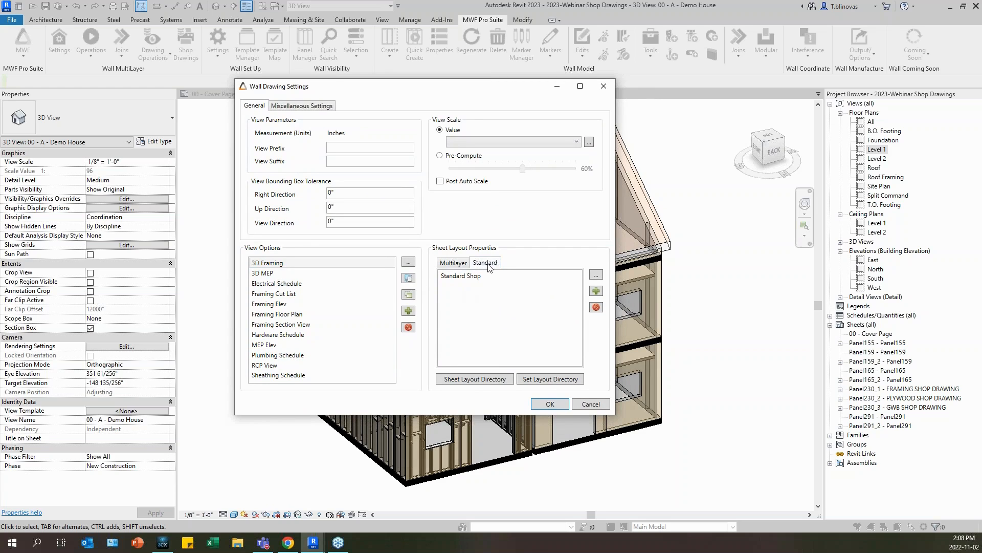
{"action": "left_click", "coordinate": [457, 264]}
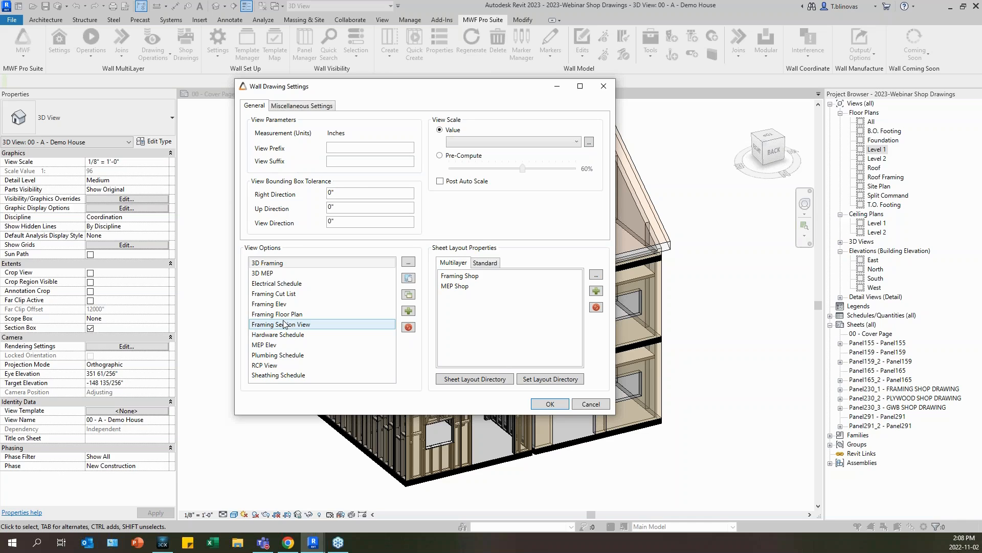
Examine the dimension, label and view settings of the Framing Elev view option, and leave it without saving changes
{"action": "double_click", "coordinate": [269, 303]}
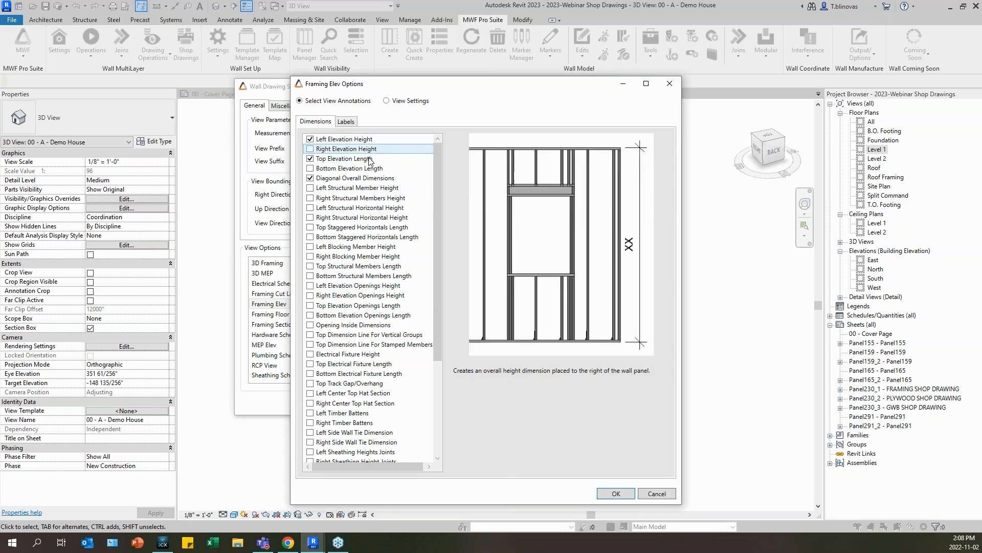
{"action": "left_click_drag", "start_coordinate": [422, 84], "coordinate": [364, 52]}
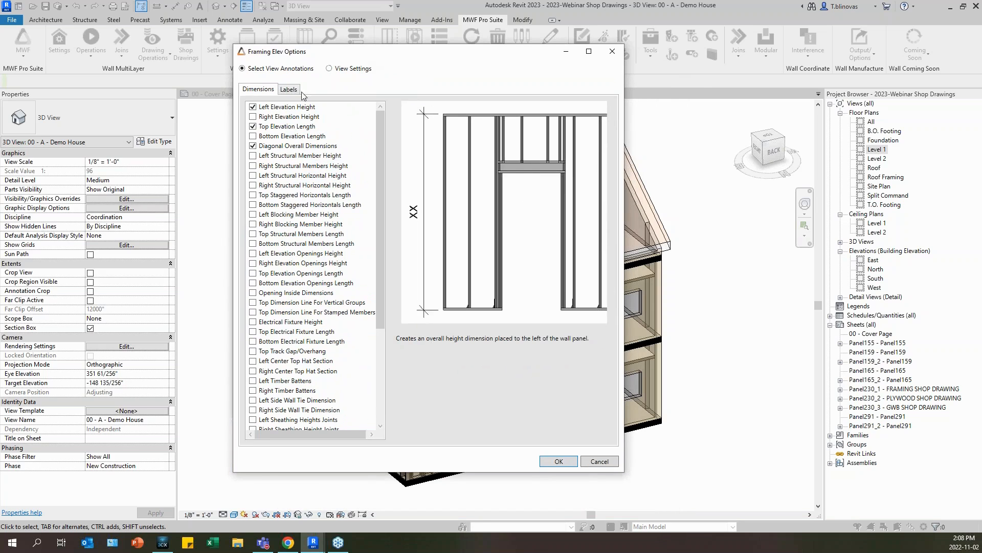
{"action": "scroll", "coordinate": [313, 198], "scroll_direction": "down", "scroll_amount": 3}
{"action": "scroll", "coordinate": [313, 199], "scroll_direction": "up", "scroll_amount": 3}
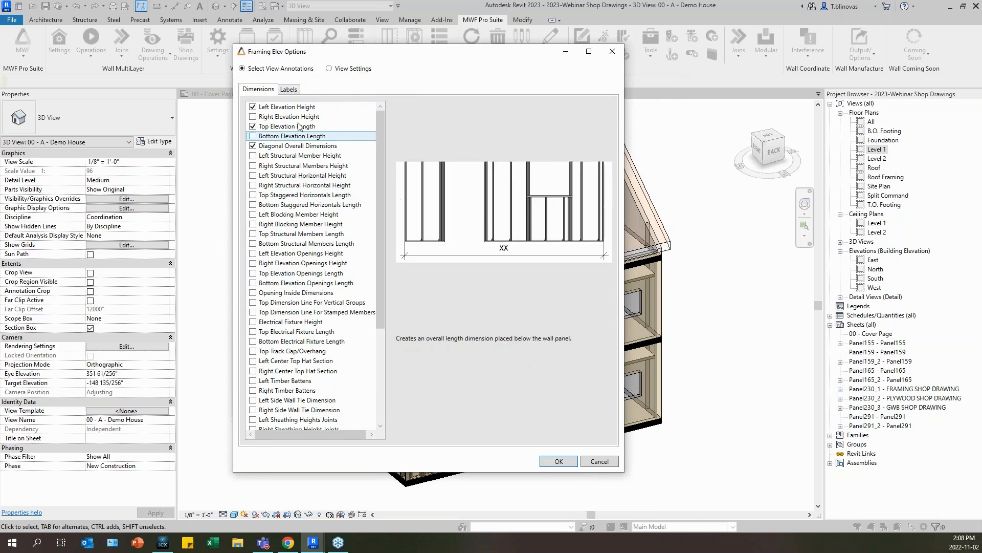
{"action": "left_click", "coordinate": [289, 90]}
{"action": "left_click", "coordinate": [267, 90]}
{"action": "left_click", "coordinate": [329, 69]}
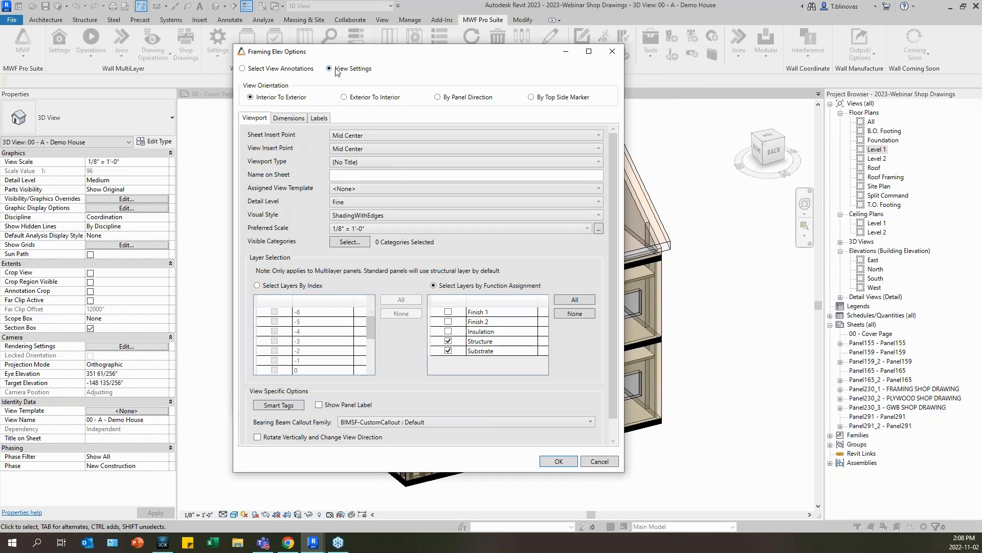
{"action": "left_click", "coordinate": [304, 71]}
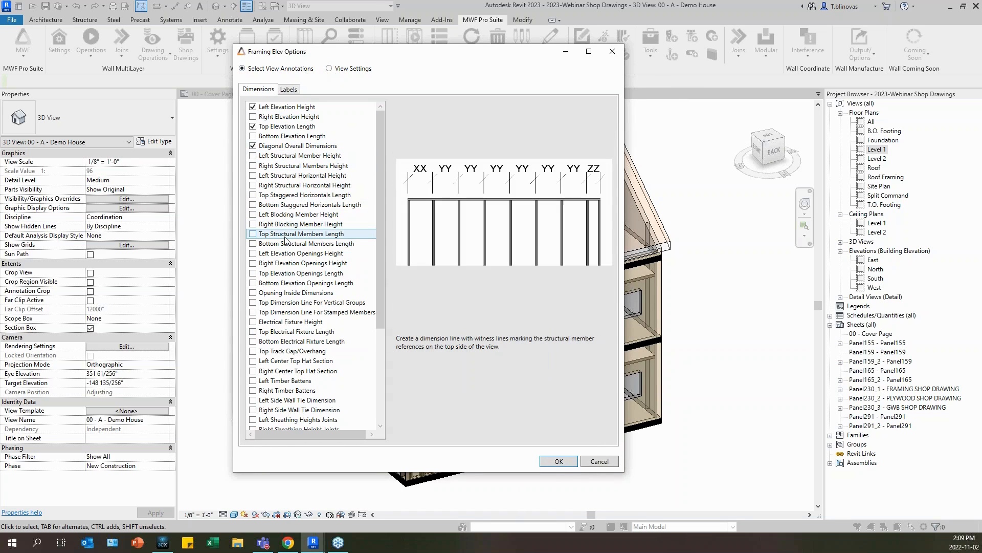
{"action": "left_click", "coordinate": [281, 148]}
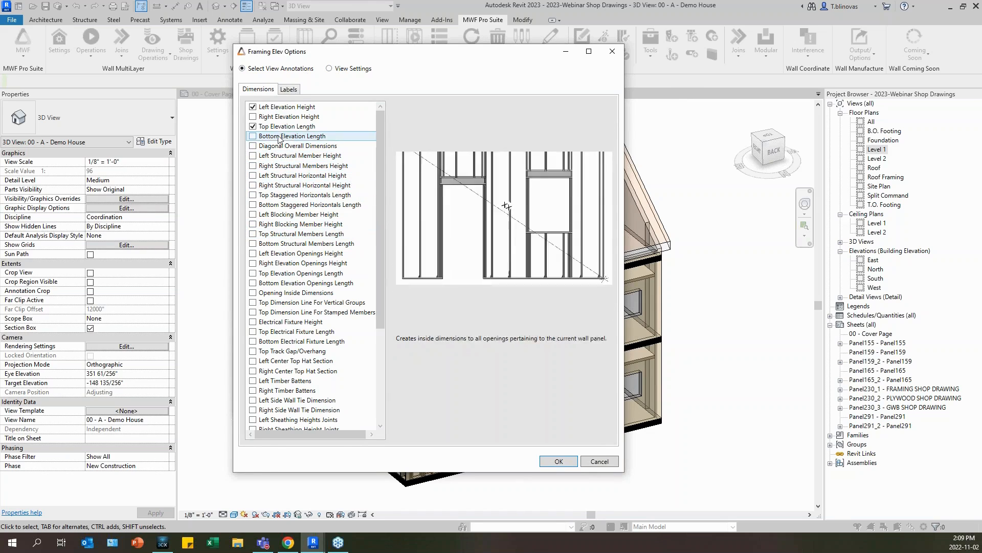
{"action": "left_click", "coordinate": [338, 69]}
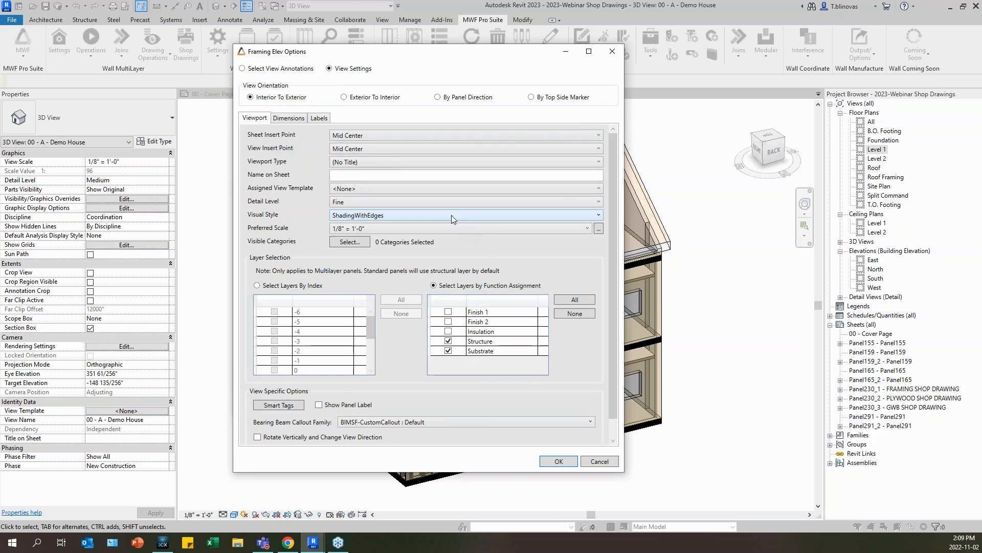
{"action": "left_click", "coordinate": [599, 461]}
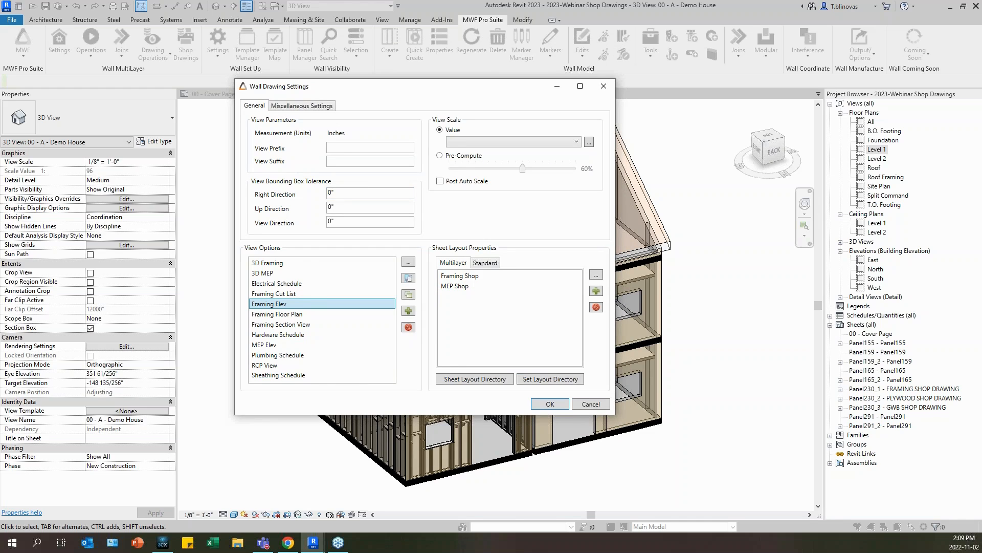
Open the Framing Cut List options and compare the data settings of the MasterContainer and Label fields
{"action": "double_click", "coordinate": [299, 293]}
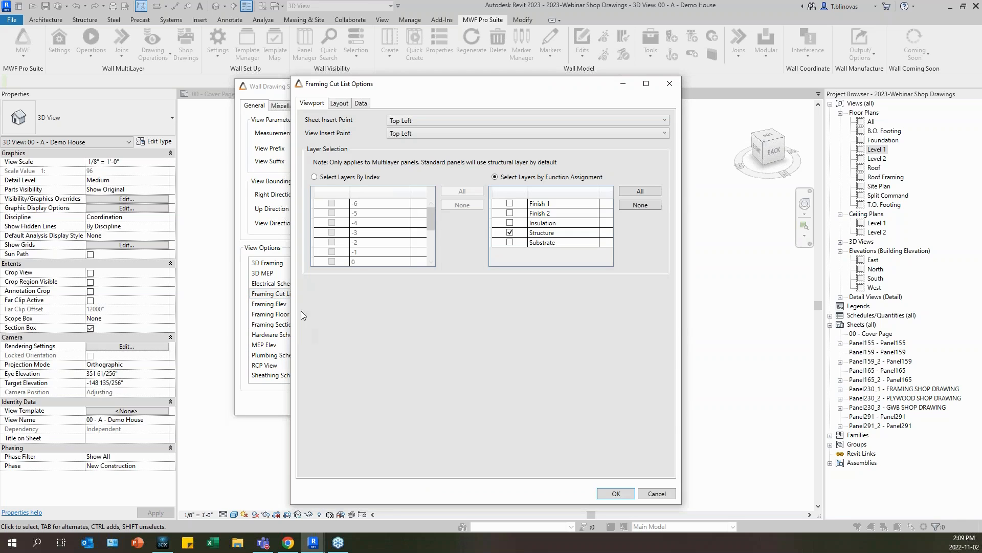
{"action": "left_click_drag", "start_coordinate": [359, 83], "coordinate": [314, 66]}
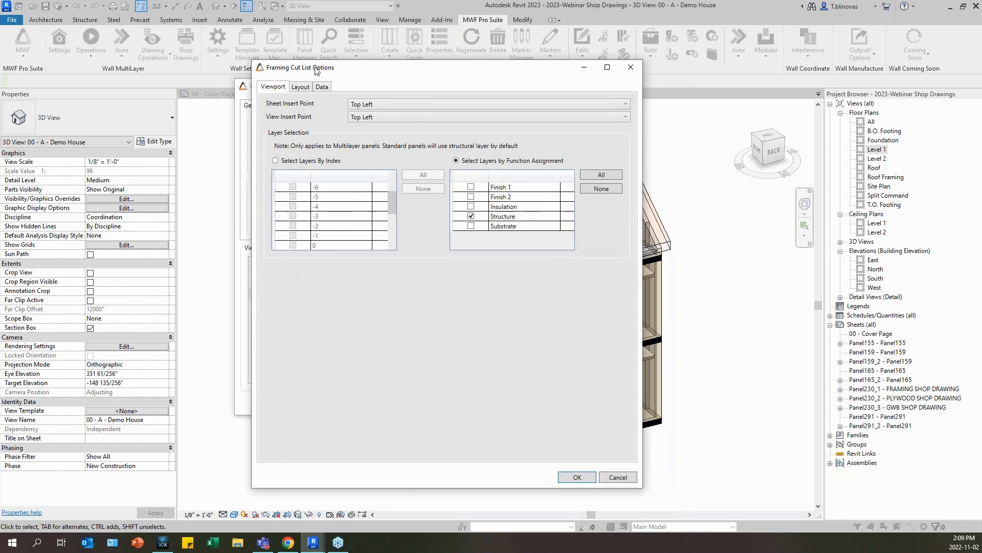
{"action": "left_click", "coordinate": [317, 85]}
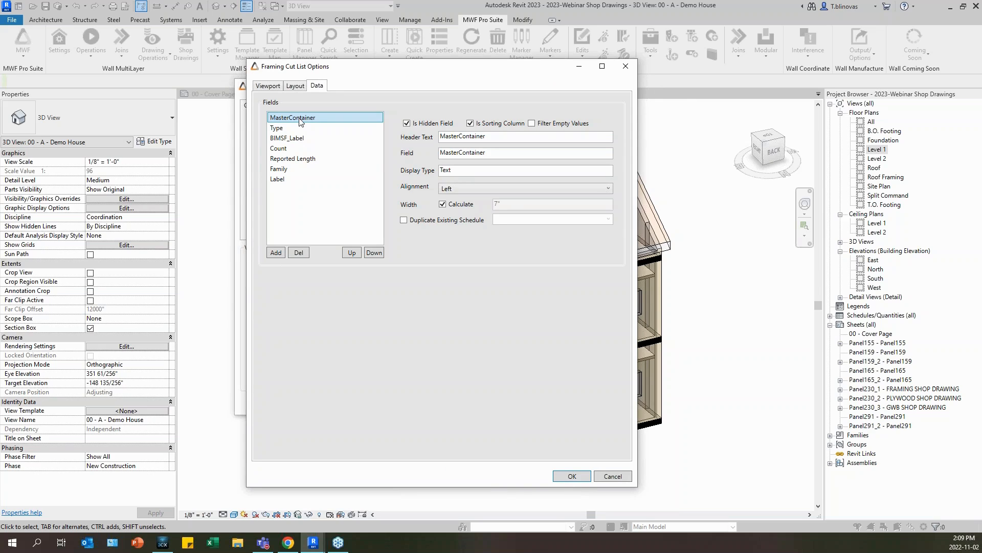
{"action": "left_click", "coordinate": [285, 180]}
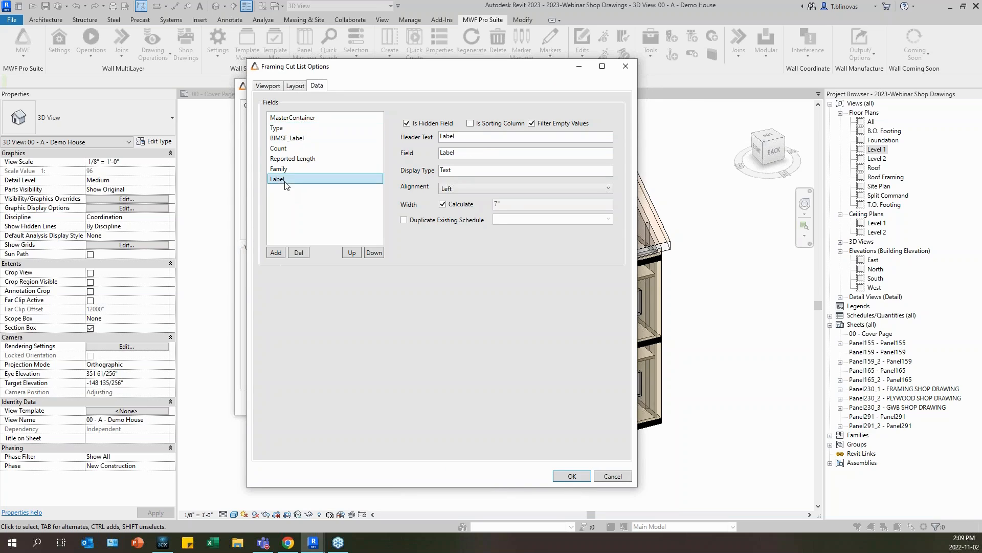
{"action": "left_click", "coordinate": [302, 121]}
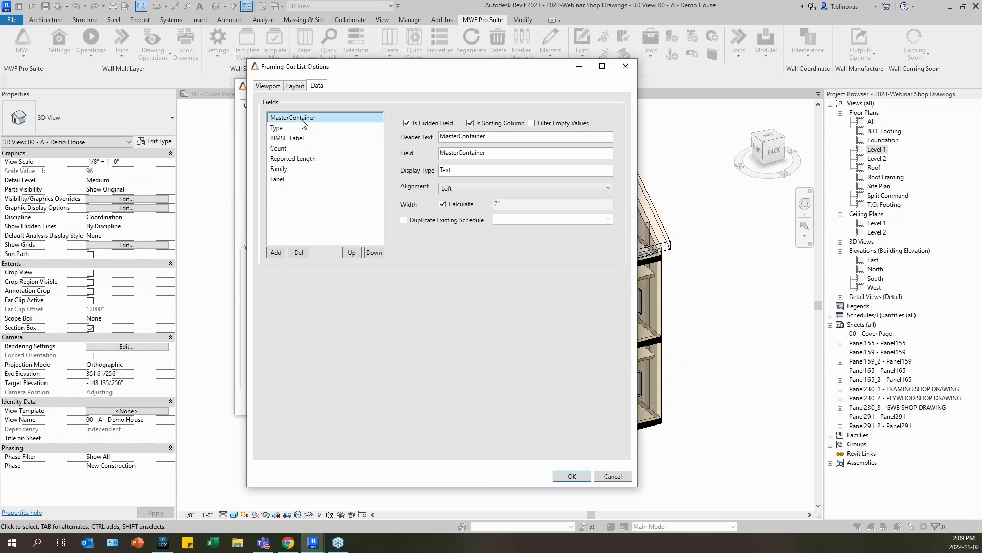
{"action": "left_click", "coordinate": [284, 180]}
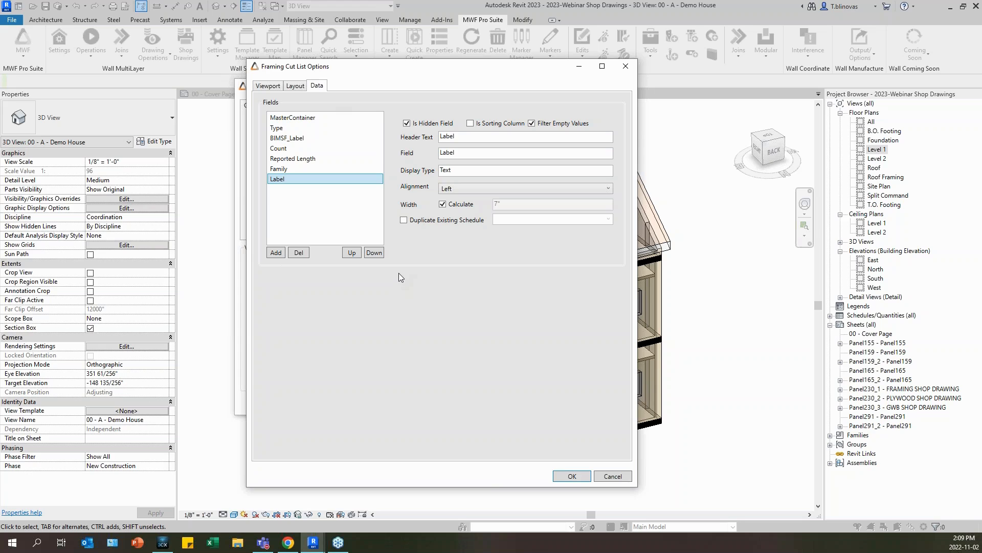
{"action": "left_click", "coordinate": [327, 121]}
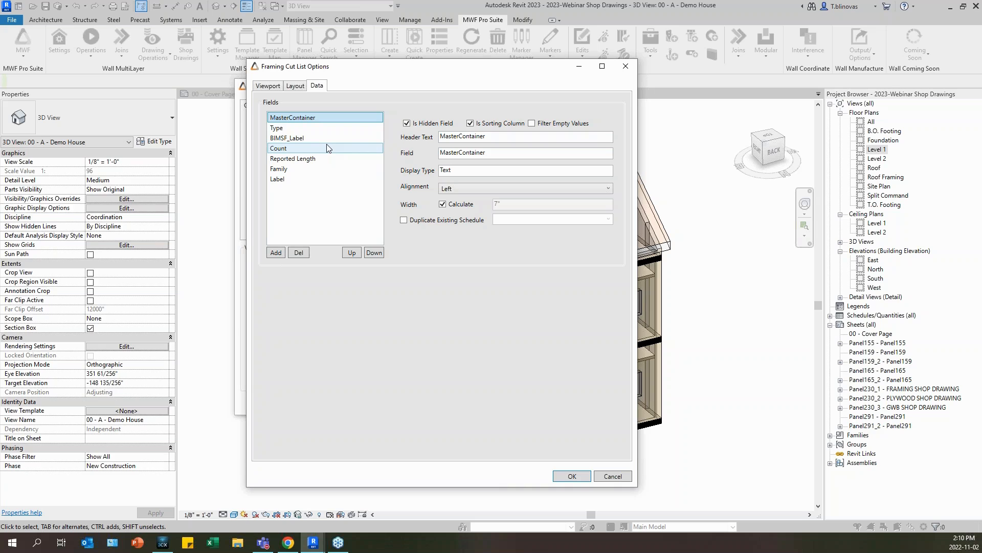
Check how a field is added to the Framing Cut List, and close its options without adding one
{"action": "mouse_move", "coordinate": [383, 72]}
{"action": "left_mouse_down"}
{"action": "mouse_move", "coordinate": [464, 68]}
{"action": "mouse_move", "coordinate": [361, 66]}
{"action": "left_mouse_up"}
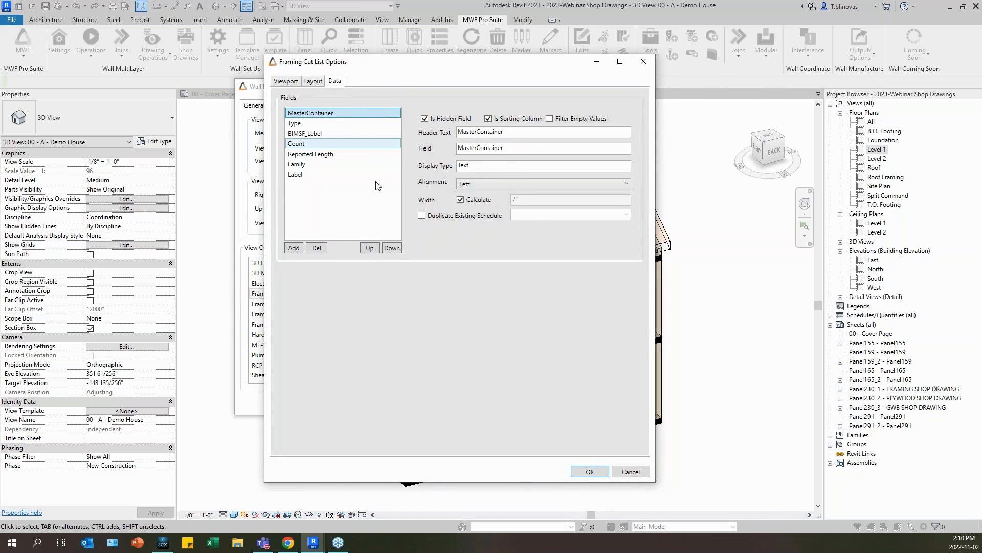
{"action": "left_click", "coordinate": [294, 248]}
{"action": "left_click", "coordinate": [476, 287]}
{"action": "left_click", "coordinate": [478, 286]}
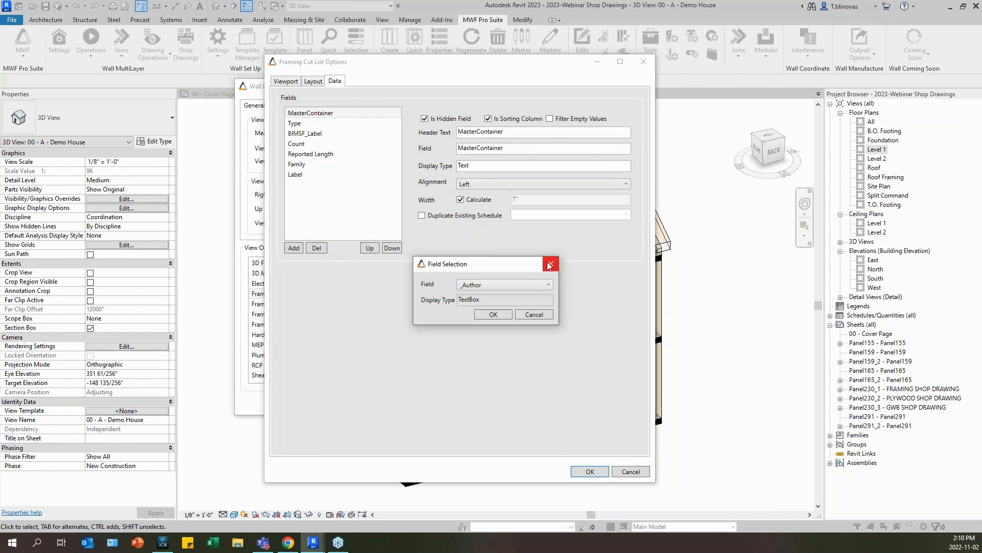
{"action": "left_click", "coordinate": [551, 263]}
{"action": "left_click", "coordinate": [643, 62]}
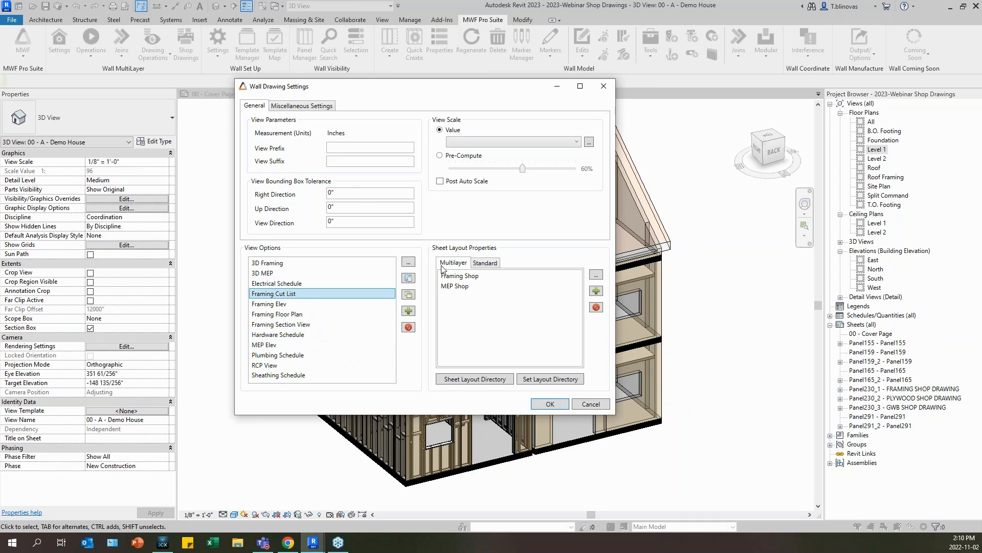
Leave the default drawing settings without saving and open the SAMPLE SHOP DRAWINGS settings instead
{"action": "left_click", "coordinate": [468, 263]}
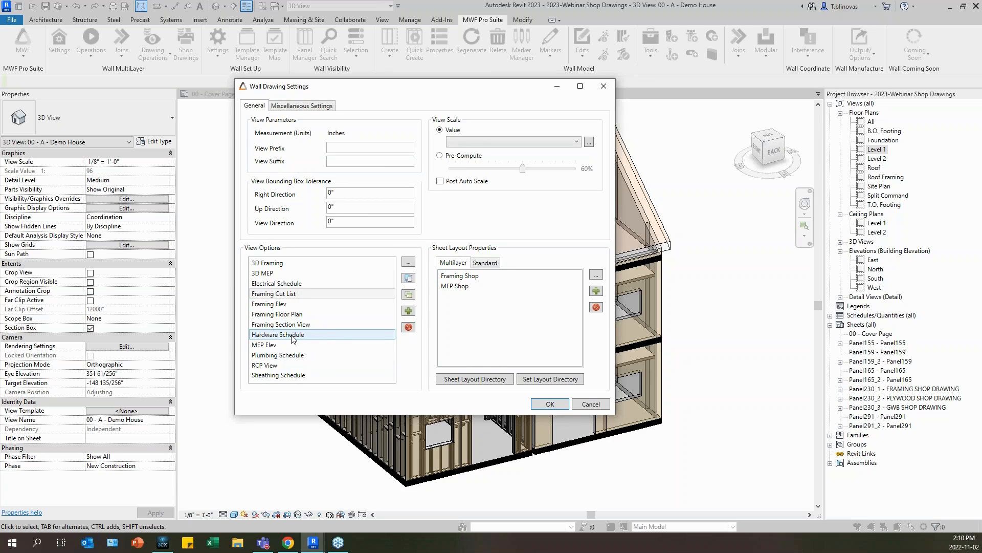
{"action": "left_click", "coordinate": [598, 405]}
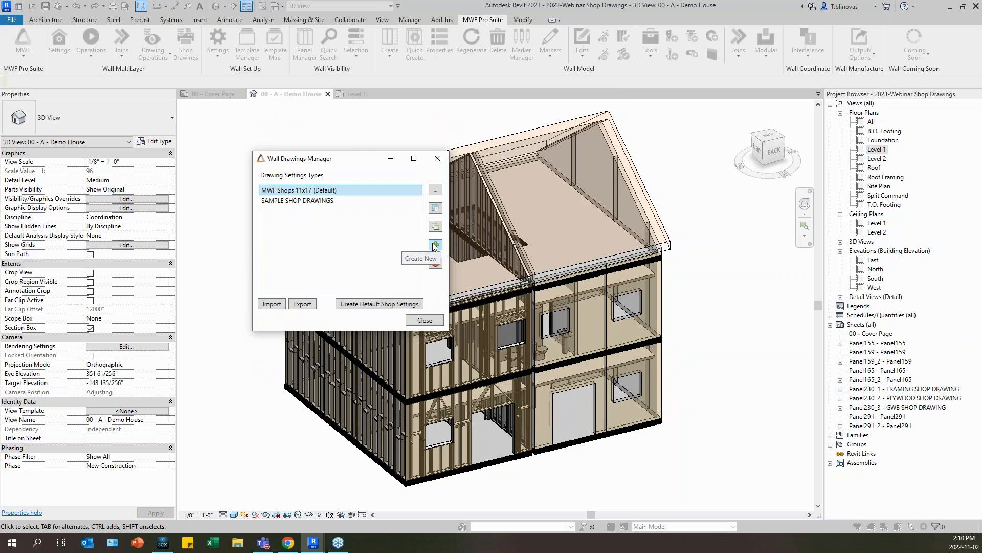
{"action": "left_click", "coordinate": [331, 202]}
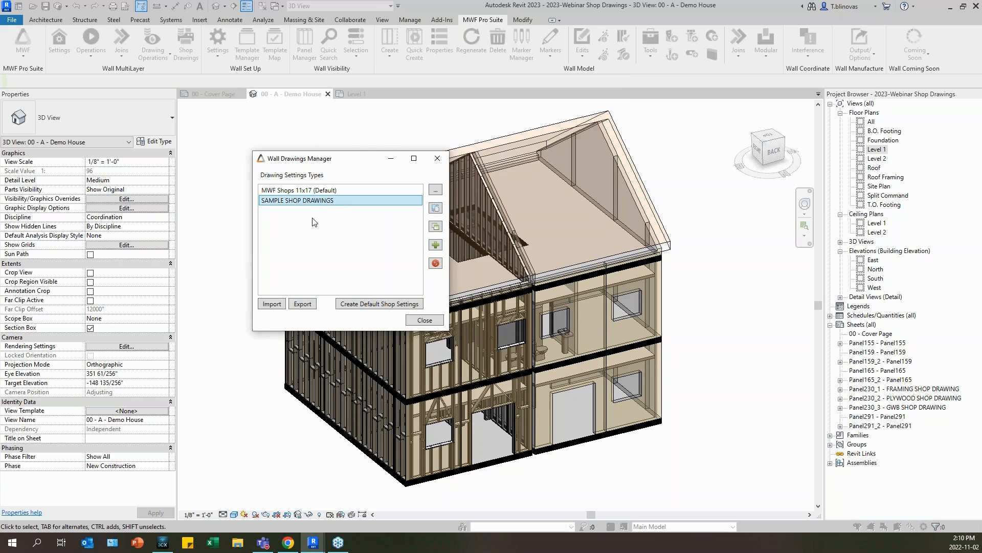
{"action": "double_click", "coordinate": [341, 201]}
{"action": "left_click_drag", "start_coordinate": [385, 131], "coordinate": [424, 95]}
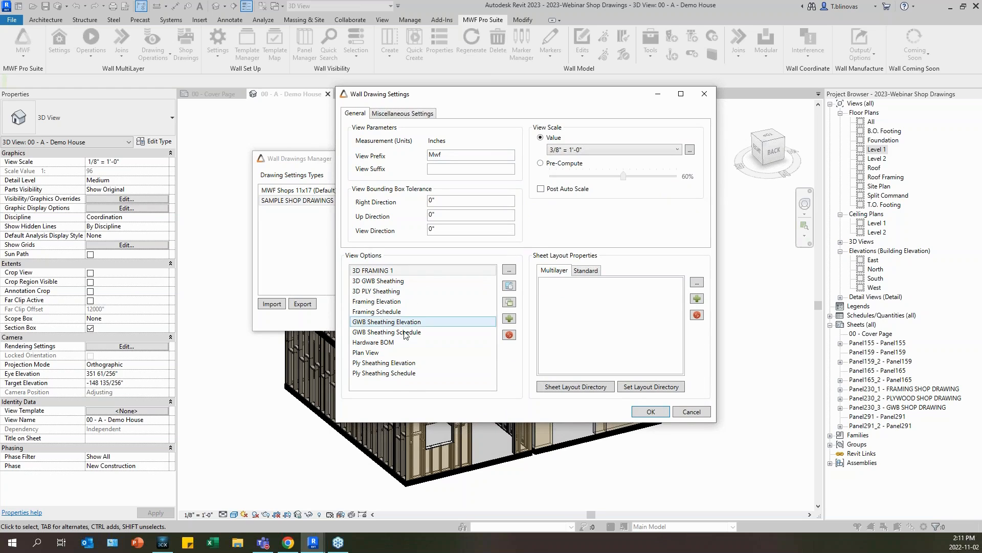
Show the Standard sheet layouts of the sample settings and select the Framing- Single Layer layout
{"action": "left_click", "coordinate": [586, 271]}
{"action": "left_click", "coordinate": [589, 284]}
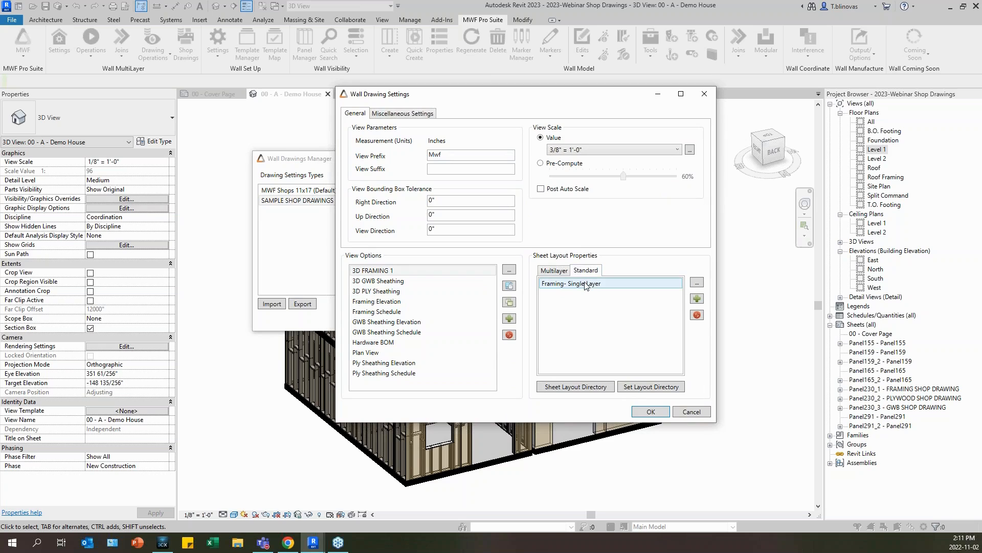
{"action": "left_click", "coordinate": [589, 284]}
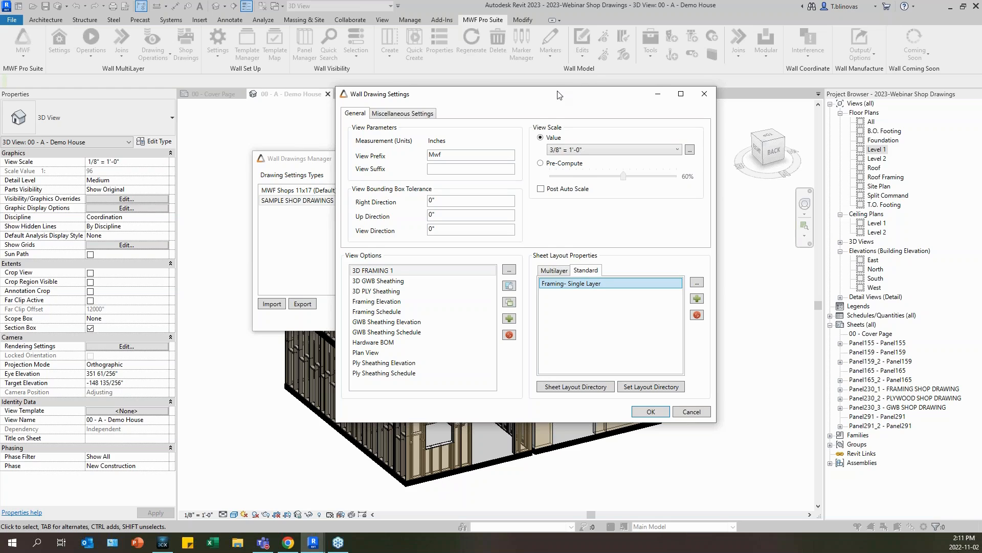
Review the schedule, subassembly and view templates available for adding a new view option to the sample settings
{"action": "left_click_drag", "start_coordinate": [558, 95], "coordinate": [497, 80]}
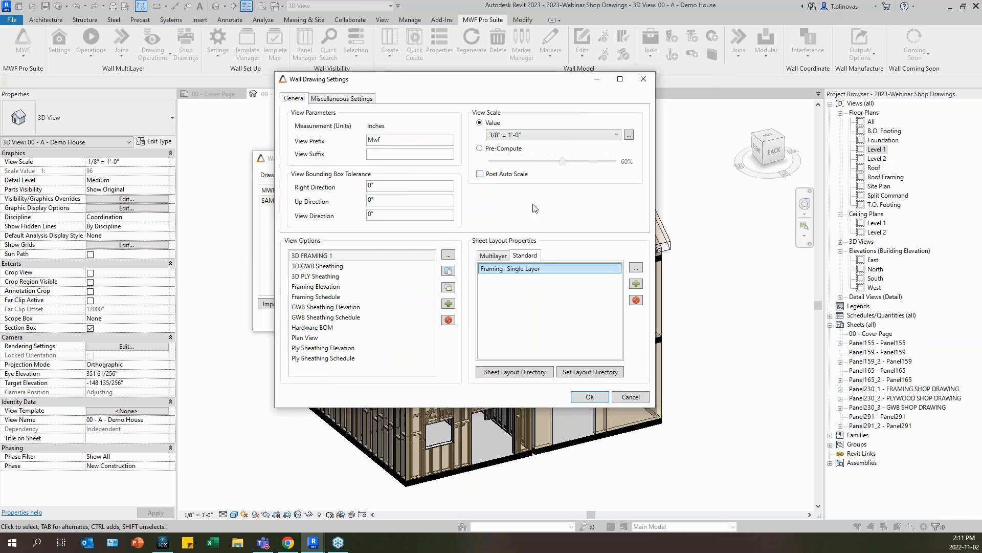
{"action": "left_click", "coordinate": [448, 305]}
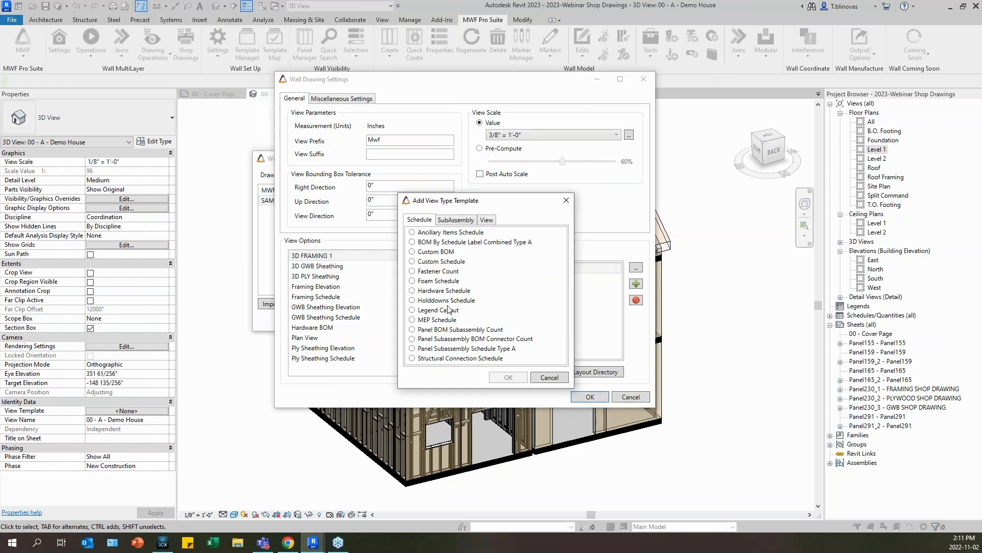
{"action": "left_click", "coordinate": [453, 220]}
{"action": "left_click", "coordinate": [487, 221]}
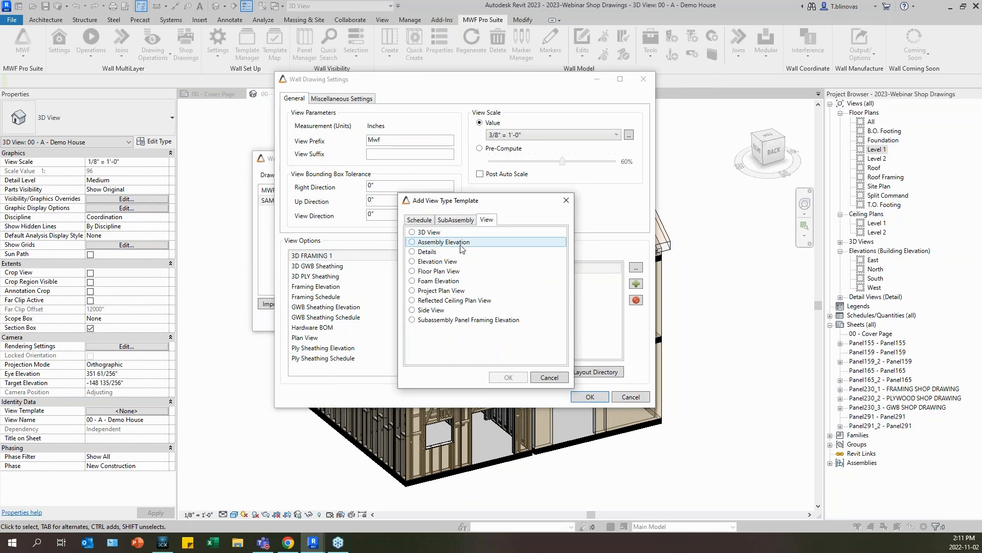
{"action": "left_click", "coordinate": [457, 221]}
{"action": "left_click", "coordinate": [426, 221]}
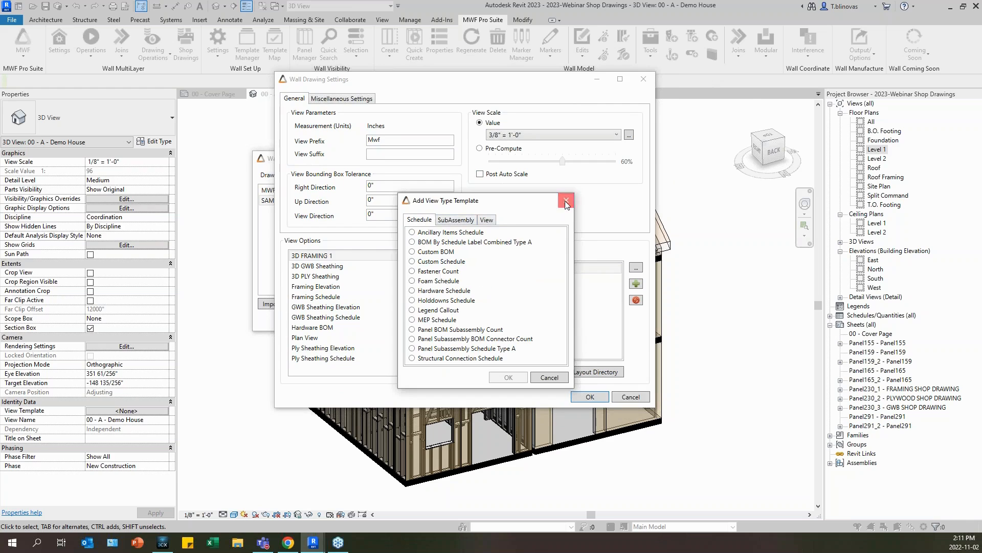
Leave the view template list and the SAMPLE SHOP DRAWINGS settings without adding or saving anything
{"action": "left_click", "coordinate": [566, 201]}
{"action": "left_click_drag", "start_coordinate": [332, 79], "coordinate": [499, 82]}
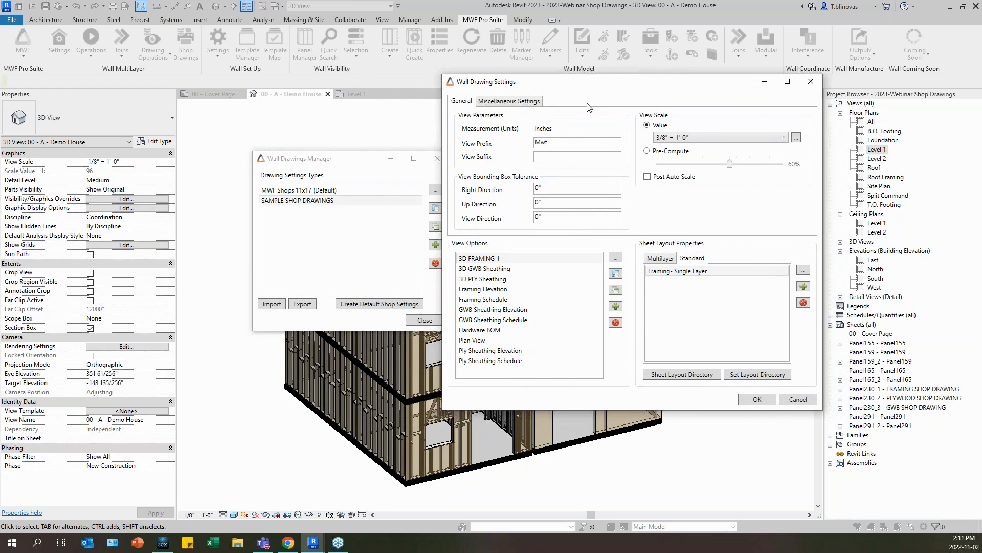
{"action": "left_click_drag", "start_coordinate": [600, 83], "coordinate": [504, 62]}
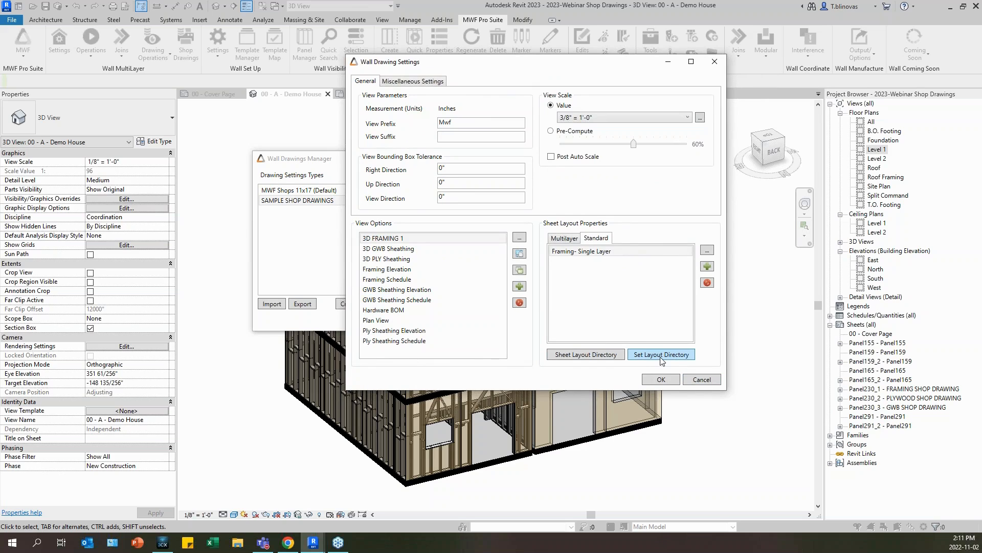
{"action": "left_click", "coordinate": [715, 61]}
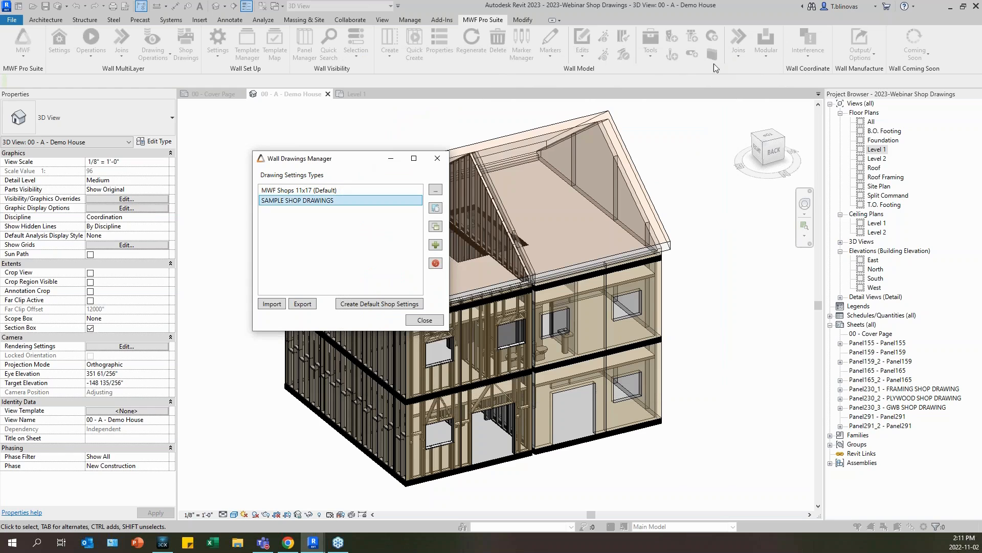
Create a new drawing settings type named Webinar in the Wall Drawings Manager
{"action": "left_click", "coordinate": [435, 245]}
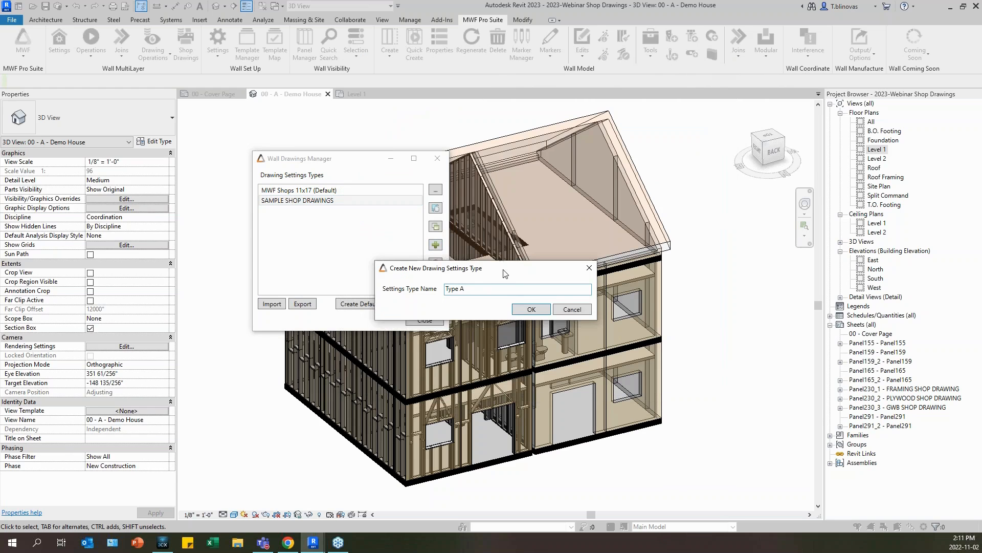
{"action": "mouse_move", "coordinate": [504, 264]}
{"action": "left_mouse_down"}
{"action": "mouse_move", "coordinate": [469, 202]}
{"action": "mouse_move", "coordinate": [498, 188]}
{"action": "left_mouse_up"}
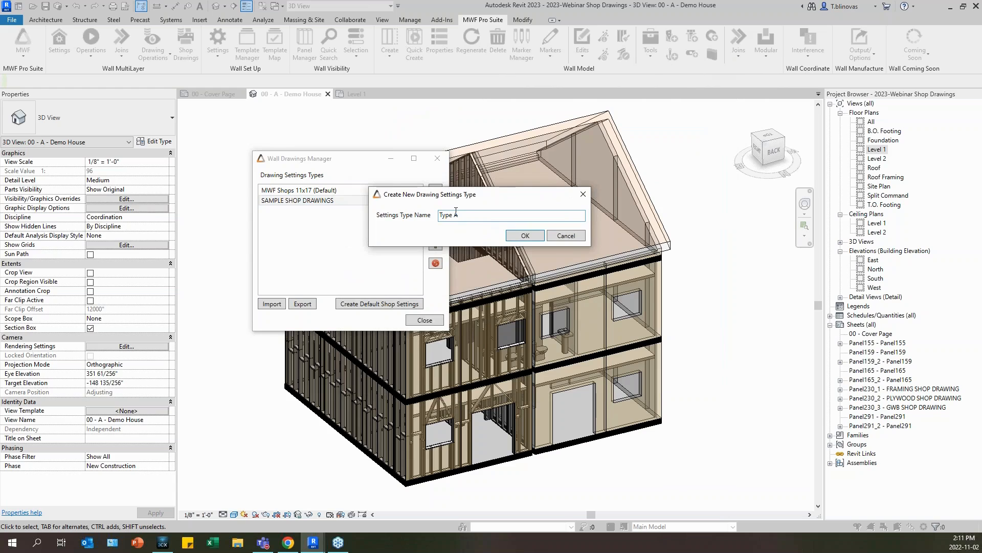
{"action": "type", "text": "We"}
{"action": "key", "text": "BackSpace"}
{"action": "key", "text": "BackSpace"}
{"action": "key", "text": "BackSpace"}
{"action": "key", "text": "BackSpace"}
{"action": "key", "text": "BackSpace"}
{"action": "key", "text": "BackSpace"}
{"action": "key", "text": "BackSpace"}
{"action": "type", "text": "Webinar"}
{"action": "left_click", "coordinate": [525, 235]}
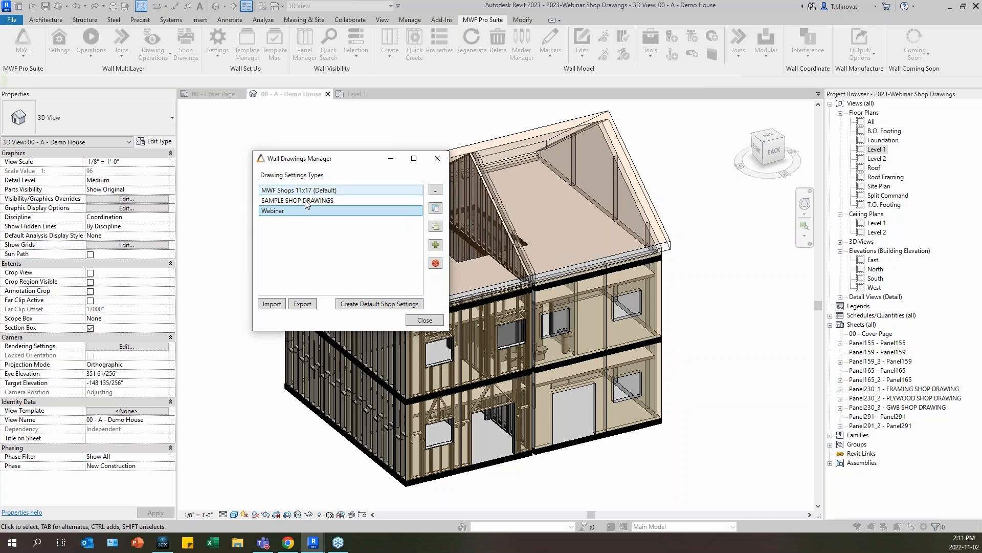
Open the Webinar drawing settings and show their Standard sheet layouts
{"action": "double_click", "coordinate": [290, 214]}
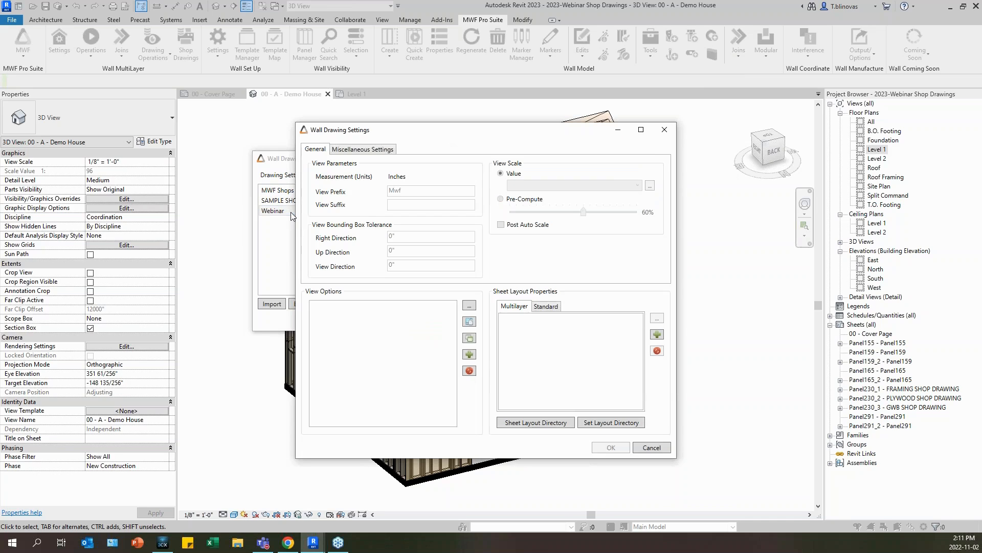
{"action": "left_click_drag", "start_coordinate": [403, 132], "coordinate": [362, 109]}
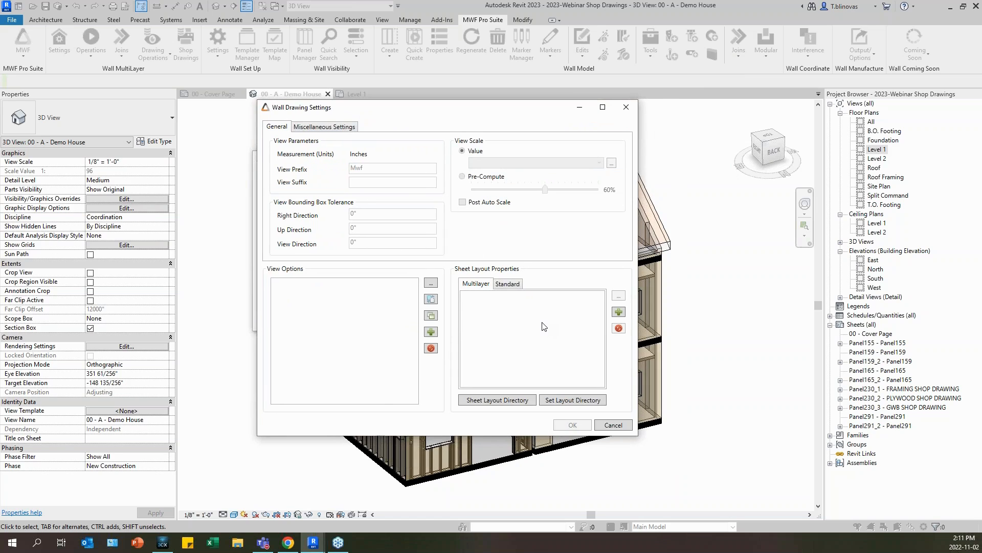
{"action": "left_click", "coordinate": [518, 284]}
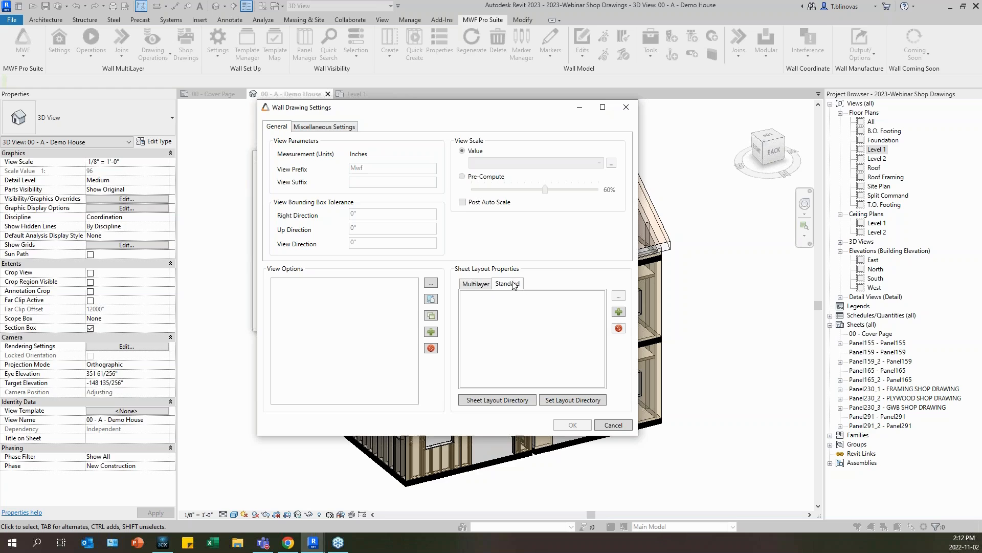
Compare the Multilayer and Standard sheet layout lists of the Webinar settings, finishing on Standard
{"action": "left_click", "coordinate": [482, 284]}
{"action": "left_click", "coordinate": [498, 286]}
{"action": "left_click", "coordinate": [480, 281]}
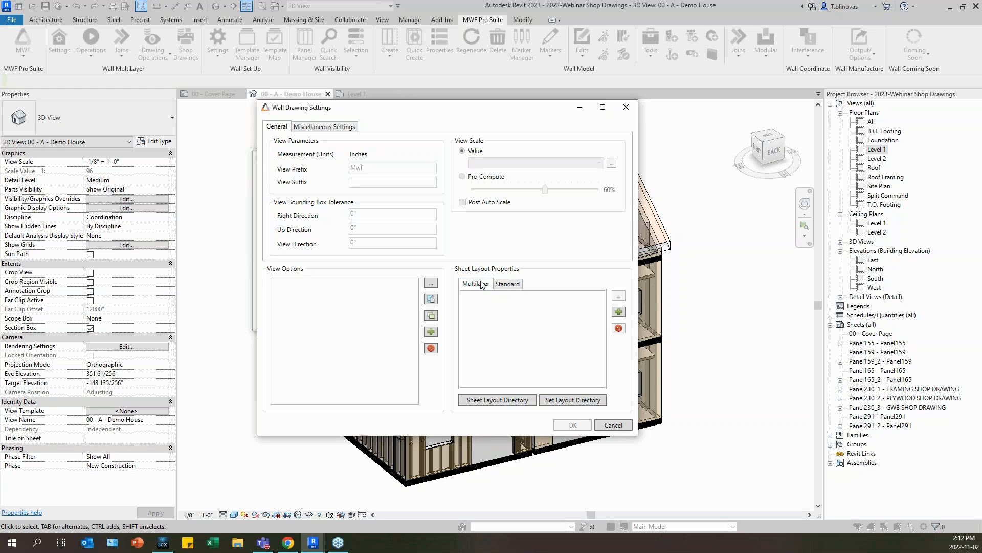
{"action": "left_click", "coordinate": [508, 285]}
{"action": "left_click", "coordinate": [477, 283]}
{"action": "left_click", "coordinate": [510, 284]}
{"action": "left_click", "coordinate": [483, 285]}
{"action": "left_click", "coordinate": [506, 285]}
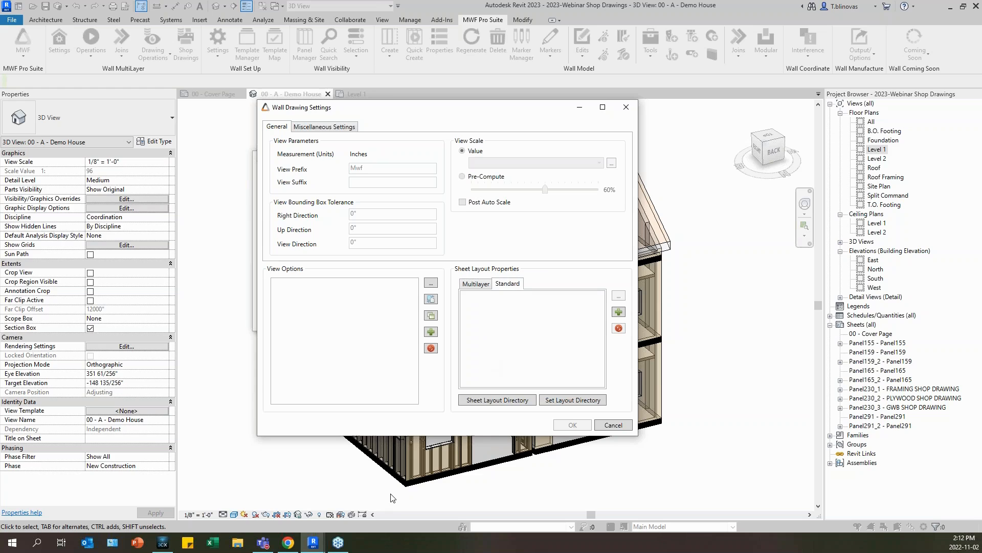
Add a standard sheet layout named Sheet Standard and set the layout directory to the Walls > Imperial > Sheet Layouts folder
{"action": "left_click", "coordinate": [619, 312]}
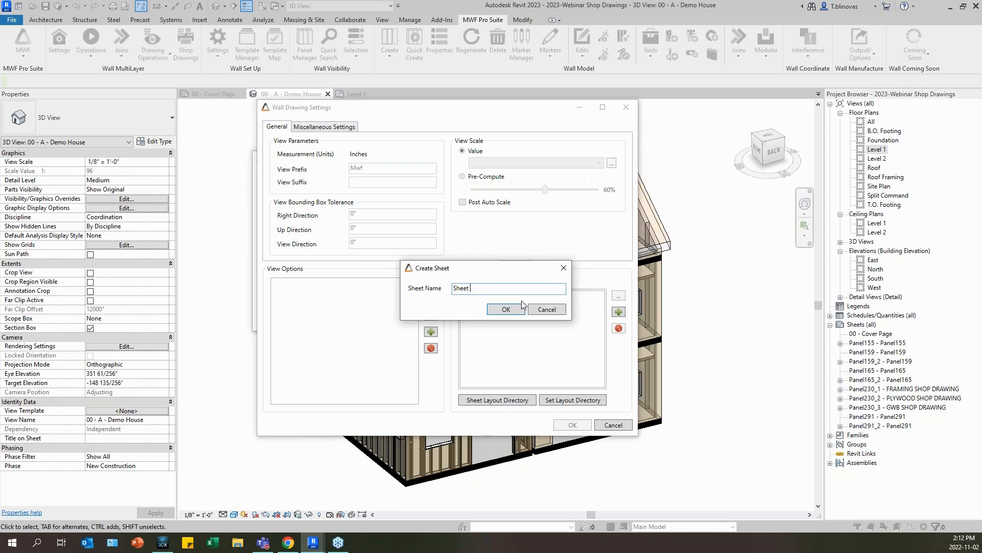
{"action": "type", "text": "Standard"}
{"action": "left_click", "coordinate": [507, 311]}
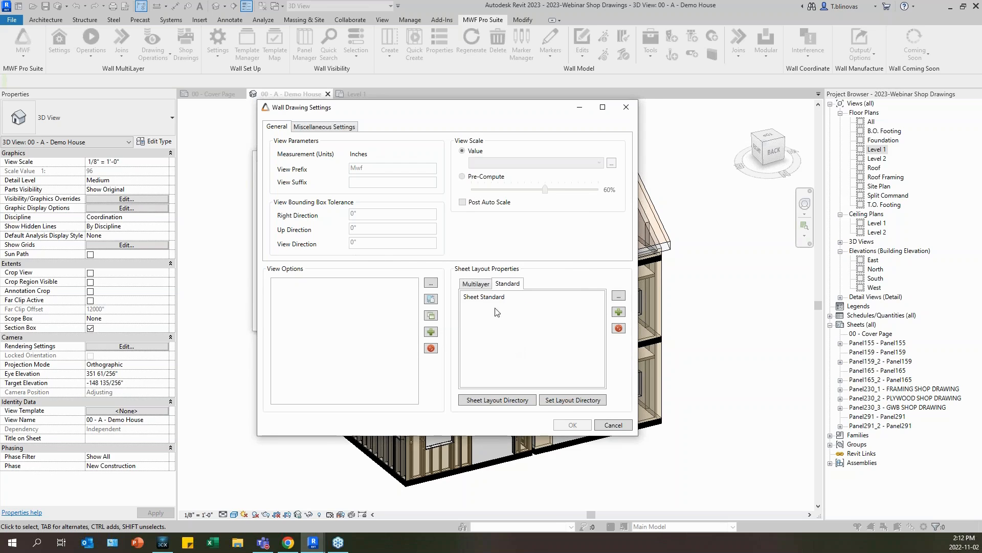
{"action": "left_click", "coordinate": [573, 404]}
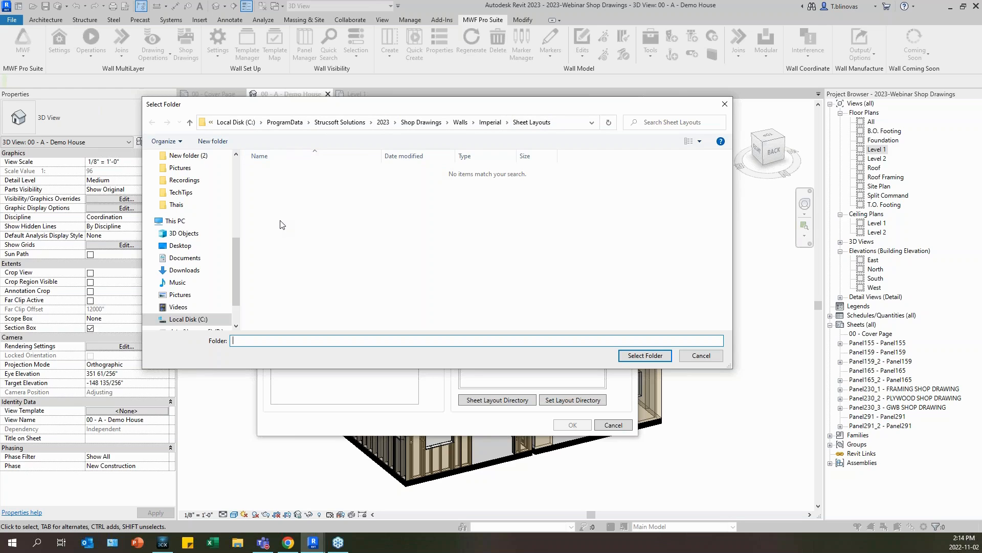
{"action": "left_click", "coordinate": [636, 356]}
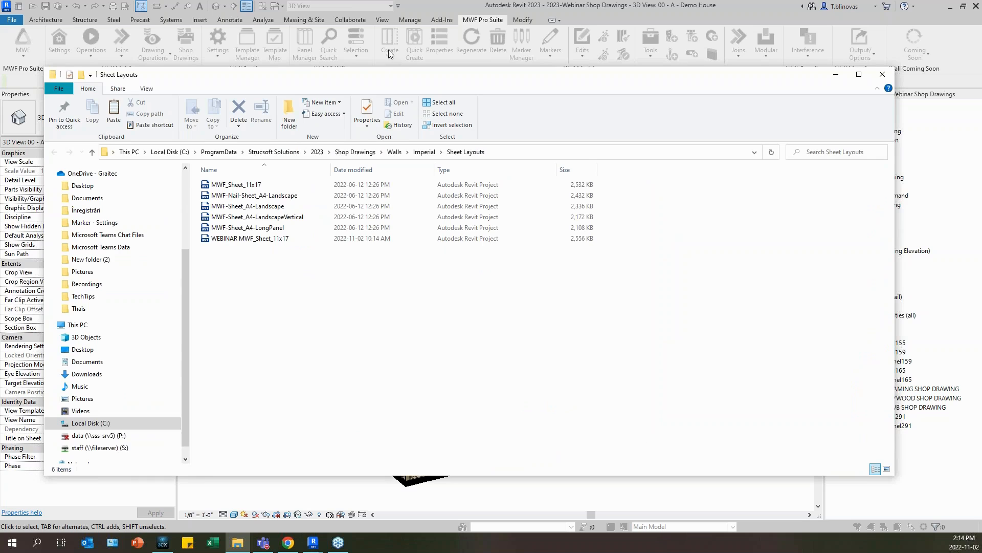
Review the Revit layout files in the Sheet Layouts folder, including MWF_Sheet_11x17, and close the folder
{"action": "left_click_drag", "start_coordinate": [380, 83], "coordinate": [375, 55]}
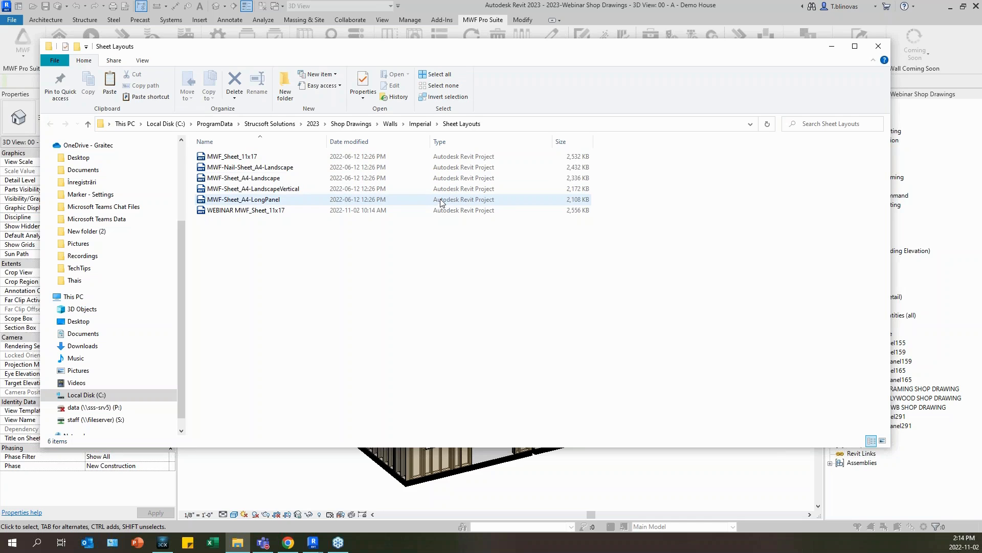
{"action": "left_click", "coordinate": [398, 157]}
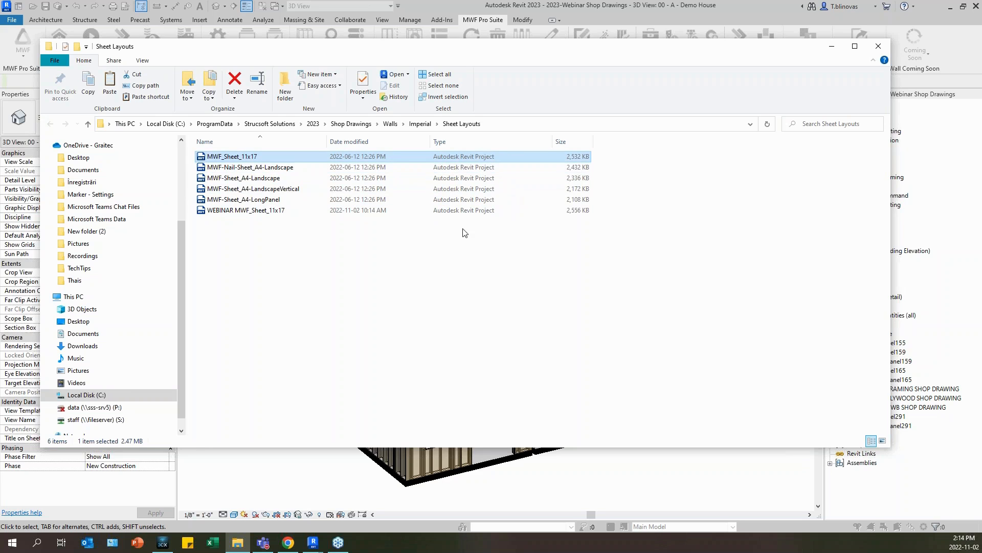
{"action": "left_click", "coordinate": [877, 46]}
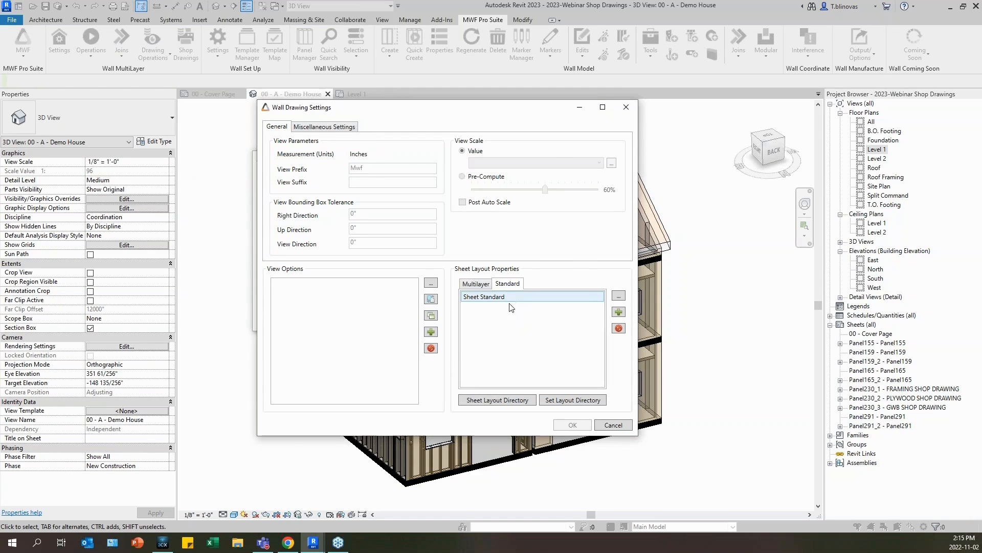
Add an Elevation View option named ELEVATION VIEW to the Webinar settings, with no dimensions selected
{"action": "left_click", "coordinate": [432, 332]}
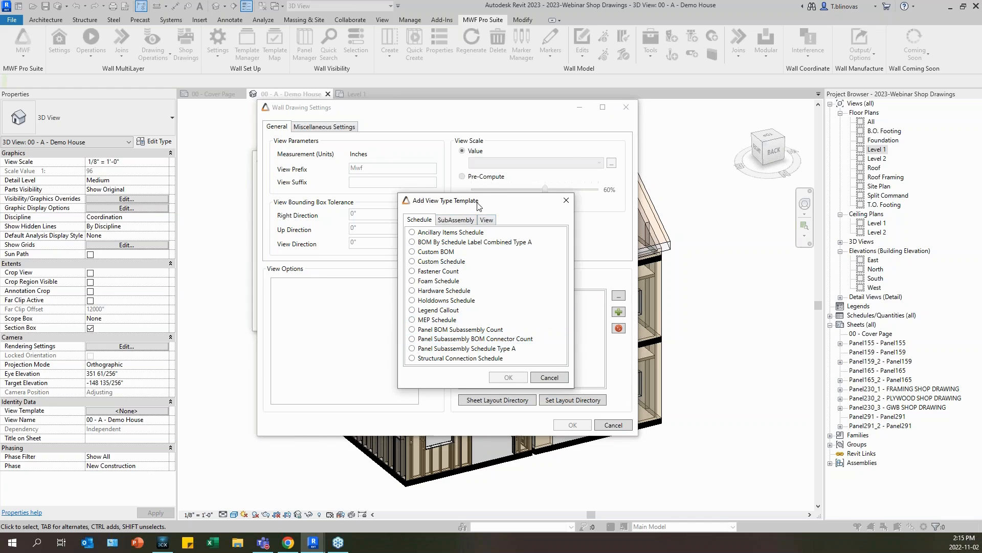
{"action": "left_click_drag", "start_coordinate": [477, 206], "coordinate": [528, 127]}
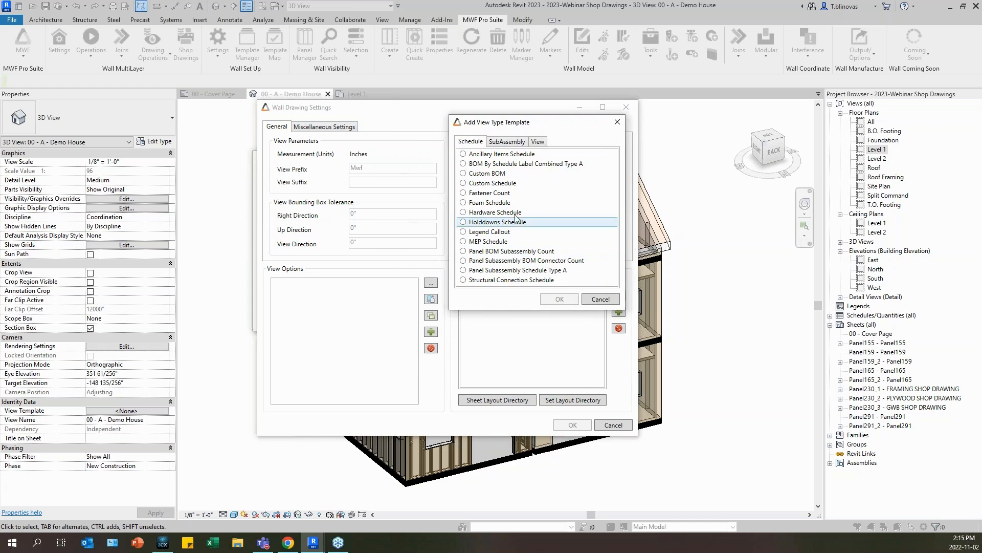
{"action": "left_click", "coordinate": [541, 142]}
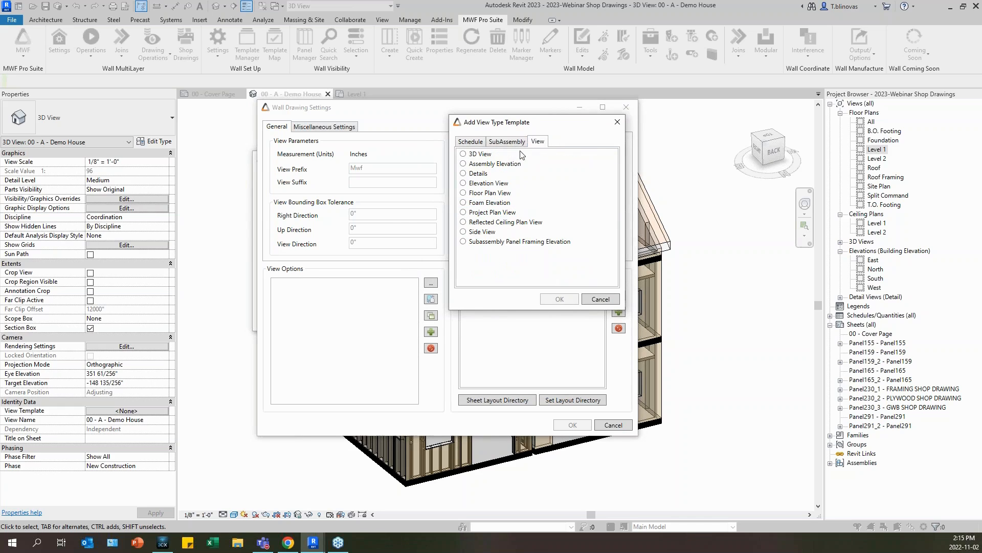
{"action": "left_click", "coordinate": [481, 183]}
{"action": "left_click", "coordinate": [558, 297]}
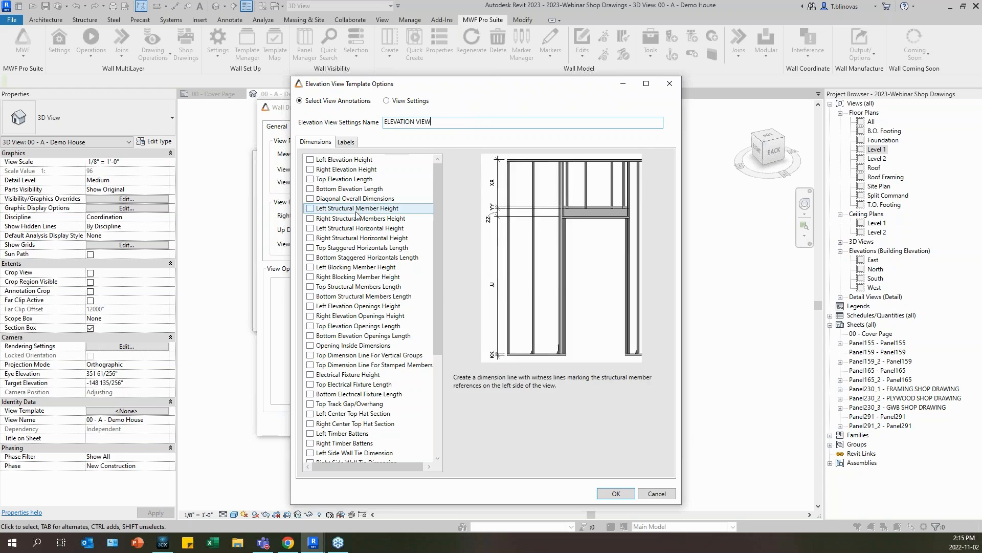
{"action": "left_click", "coordinate": [628, 495]}
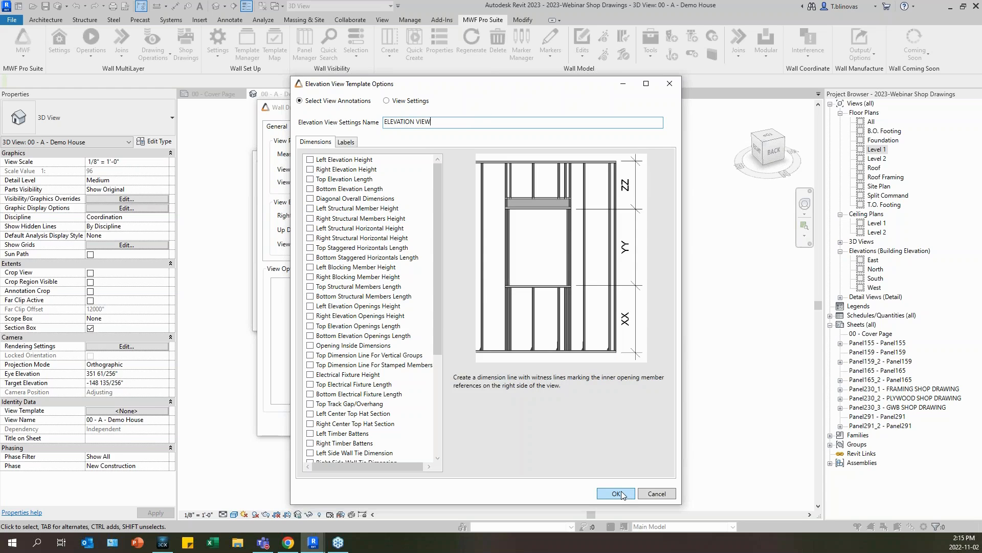
Give Sheet Standard the WEBINAR MWF_Sheet_11x17 layout with ELEVATION VIEW in its Elevation zone, then save the settings and leave the manager
{"action": "double_click", "coordinate": [516, 297]}
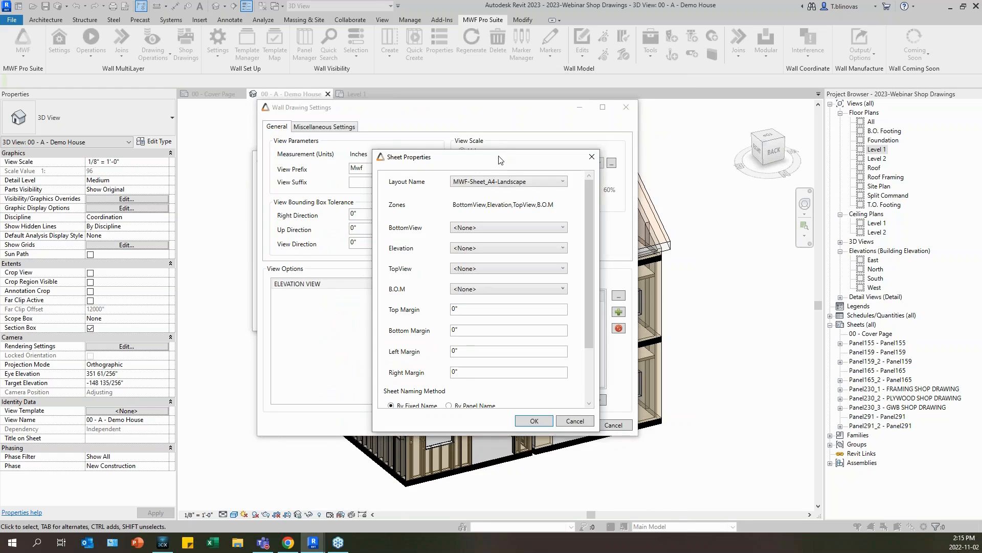
{"action": "left_click_drag", "start_coordinate": [483, 161], "coordinate": [516, 99]}
{"action": "left_click", "coordinate": [527, 121]}
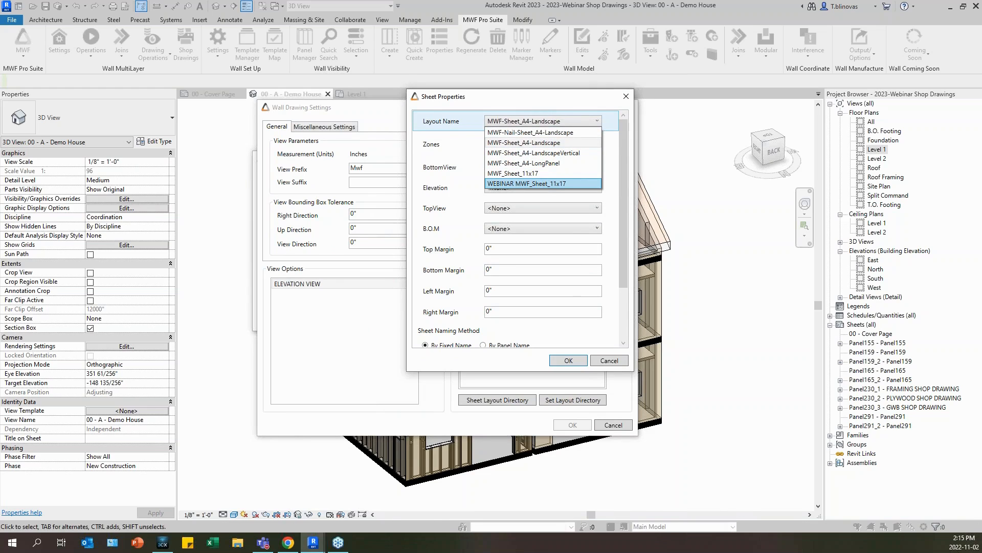
{"action": "left_click", "coordinate": [527, 184]}
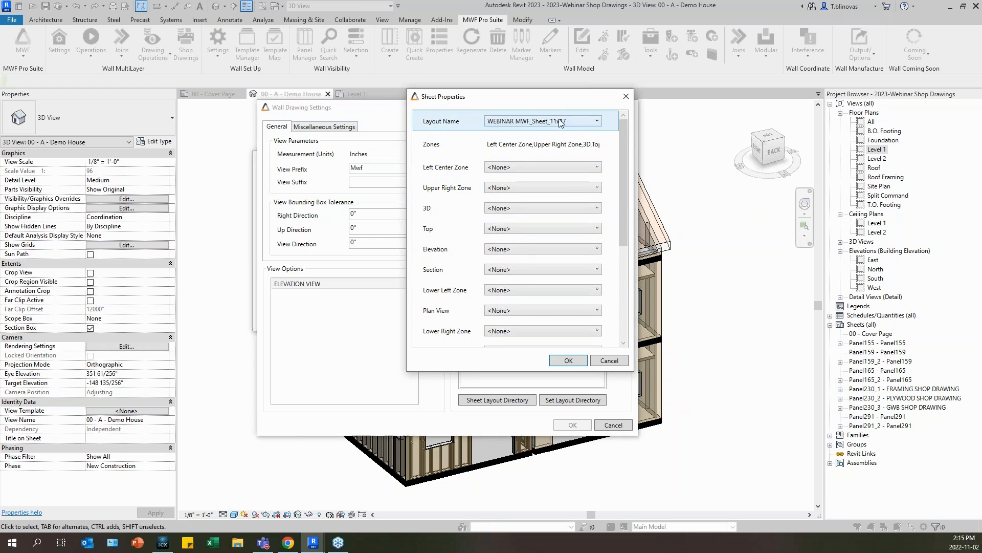
{"action": "left_click", "coordinate": [495, 250]}
{"action": "left_click", "coordinate": [496, 273]}
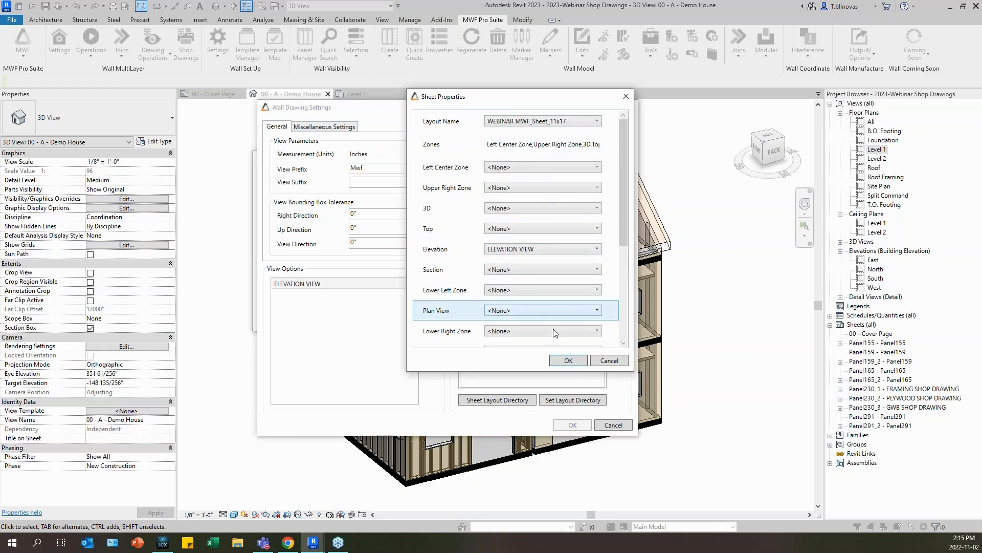
{"action": "left_click", "coordinate": [568, 361]}
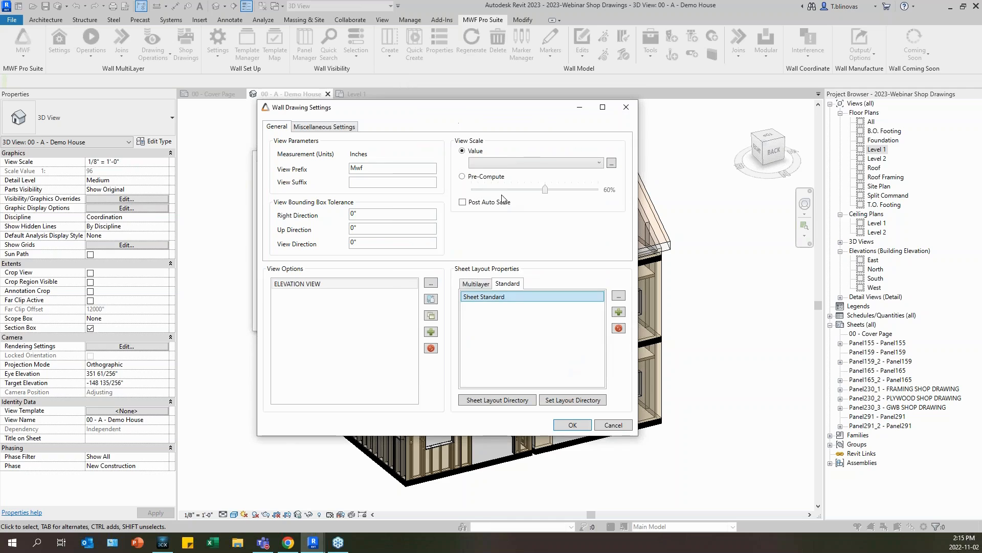
{"action": "left_click", "coordinate": [564, 425]}
{"action": "left_click", "coordinate": [431, 322]}
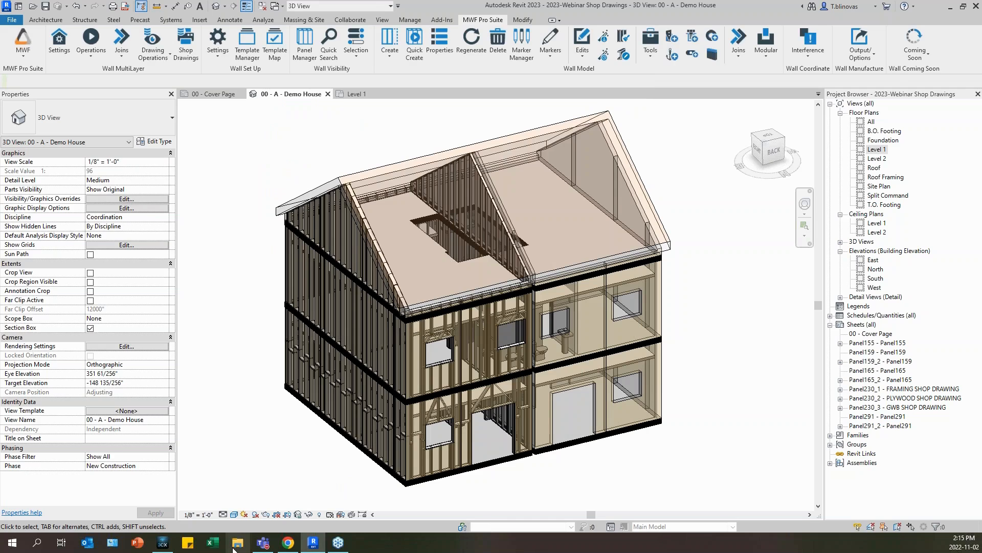
Switch to File Explorer and go to the ProgramData > Strucsoft Solutions > 2023 folder on Local Disk (C:)
{"action": "left_click", "coordinate": [237, 543]}
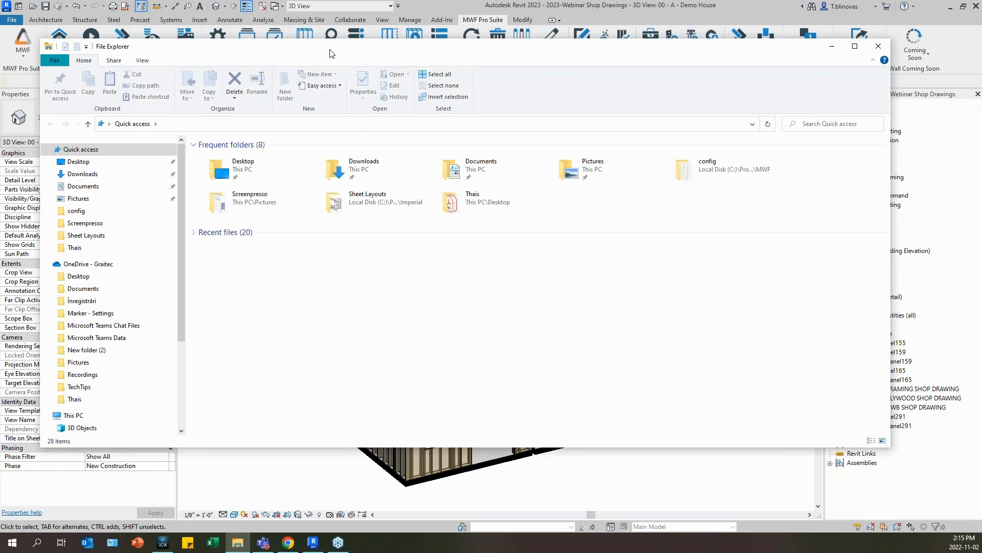
{"action": "mouse_move", "coordinate": [330, 50]}
{"action": "left_mouse_down"}
{"action": "mouse_move", "coordinate": [242, 64]}
{"action": "mouse_move", "coordinate": [347, 52]}
{"action": "left_mouse_up"}
{"action": "scroll", "coordinate": [126, 283], "scroll_direction": "down", "scroll_amount": 4}
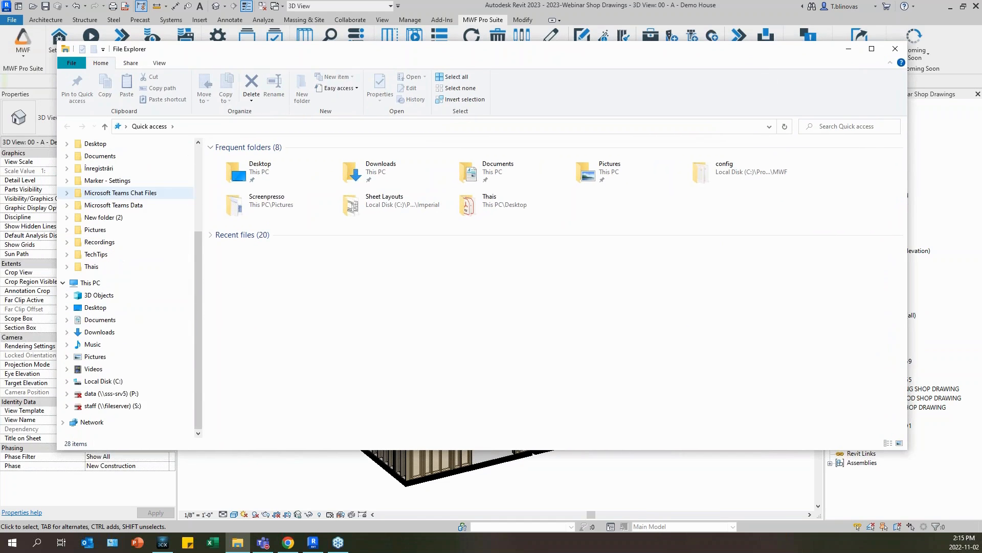
{"action": "left_click", "coordinate": [111, 384]}
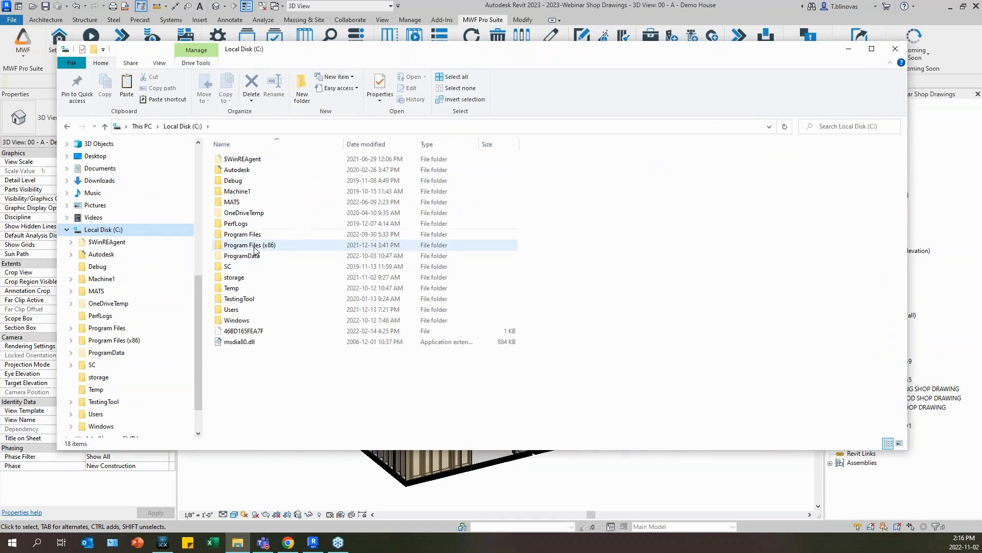
{"action": "left_click", "coordinate": [255, 259]}
{"action": "double_click", "coordinate": [255, 257]}
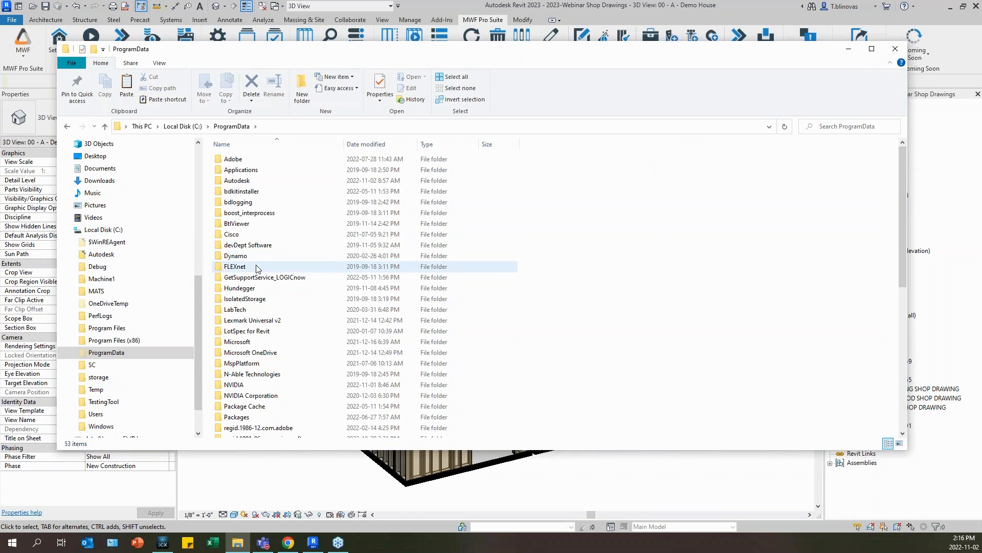
{"action": "left_click", "coordinate": [257, 266]}
{"action": "key", "text": "s"}
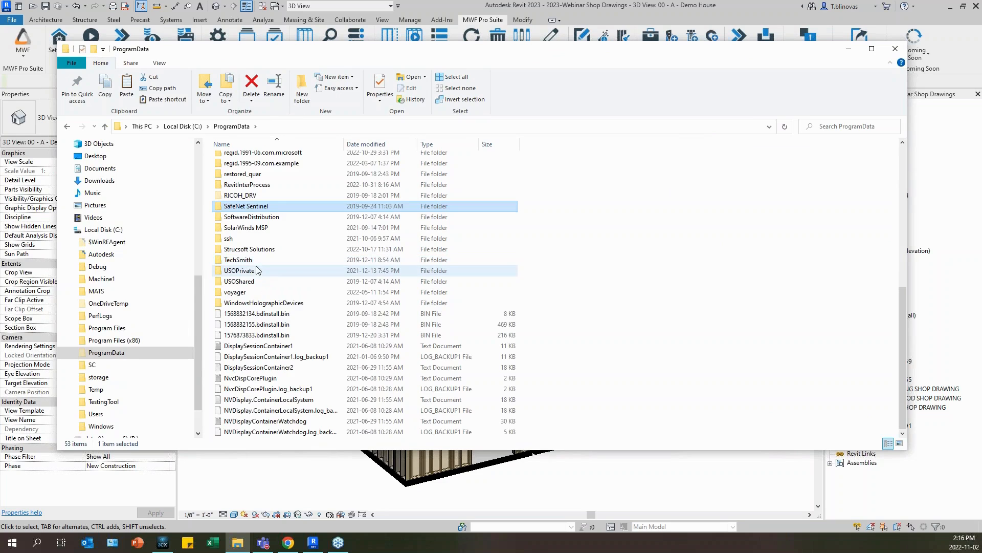
{"action": "double_click", "coordinate": [251, 249]}
{"action": "double_click", "coordinate": [230, 170]}
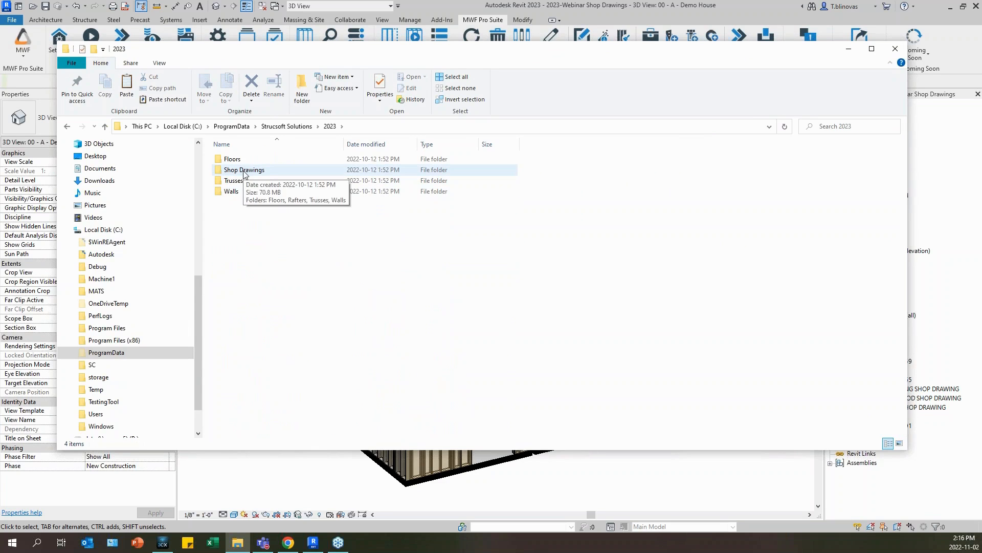
Go to Shop Drawings > Walls > Imperial > Sheet Layouts and open the MWF_Sheet_11x17 project in Revit
{"action": "double_click", "coordinate": [244, 171]}
{"action": "double_click", "coordinate": [248, 197]}
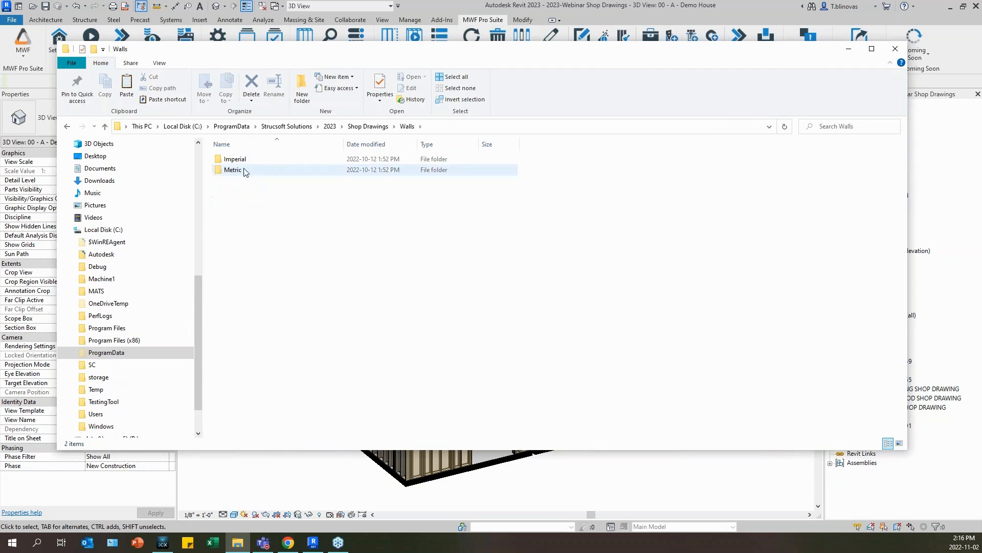
{"action": "double_click", "coordinate": [244, 162]}
{"action": "left_click", "coordinate": [244, 160]}
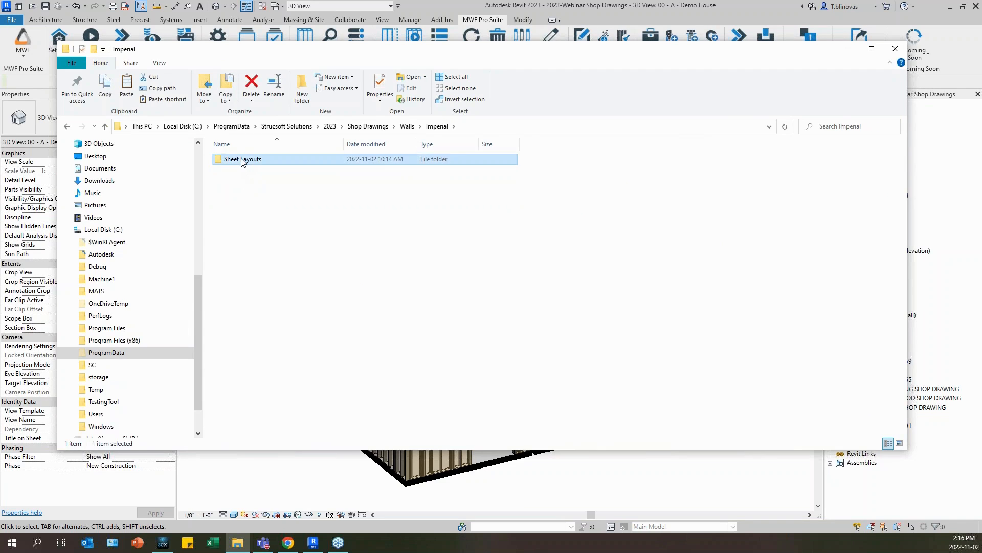
{"action": "double_click", "coordinate": [244, 162]}
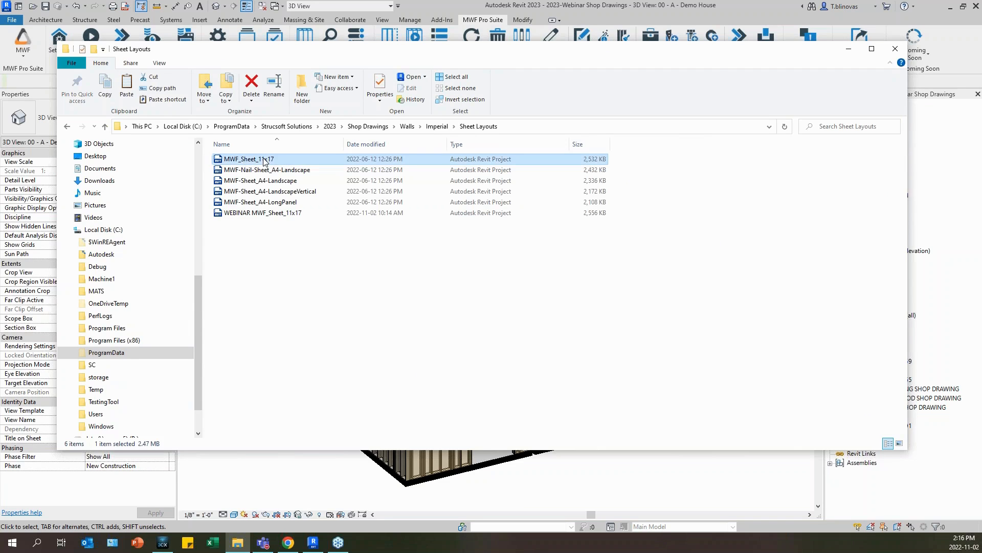
{"action": "left_click", "coordinate": [267, 161]}
{"action": "double_click", "coordinate": [270, 161]}
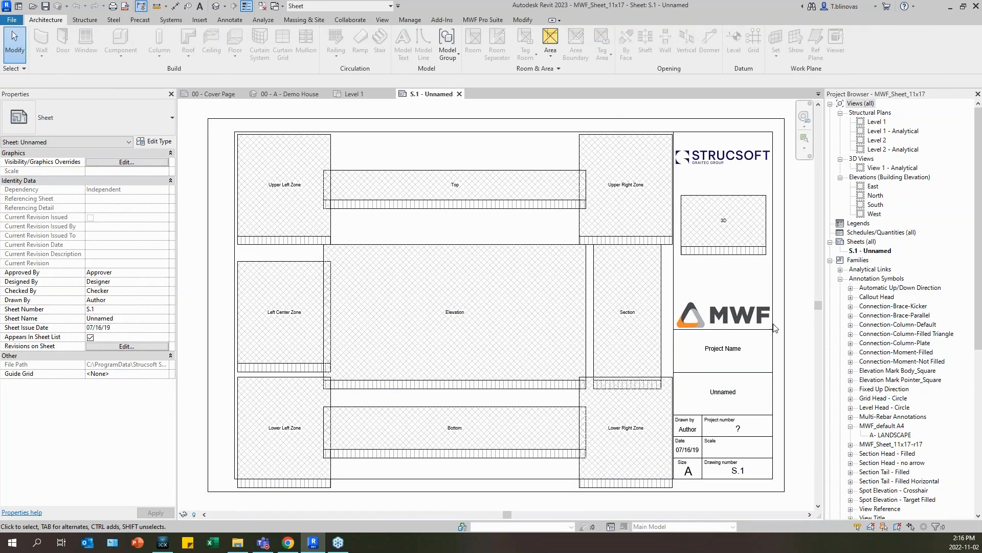
Select the MWF_Sheet_11x17 title block on the sheet and examine its properties
{"action": "left_click", "coordinate": [774, 328]}
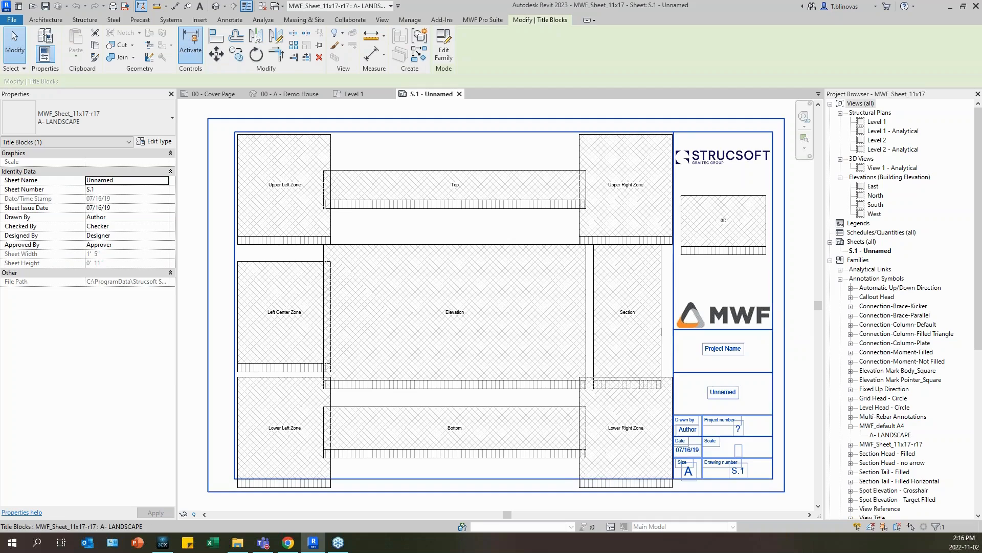
{"action": "left_click", "coordinate": [780, 341]}
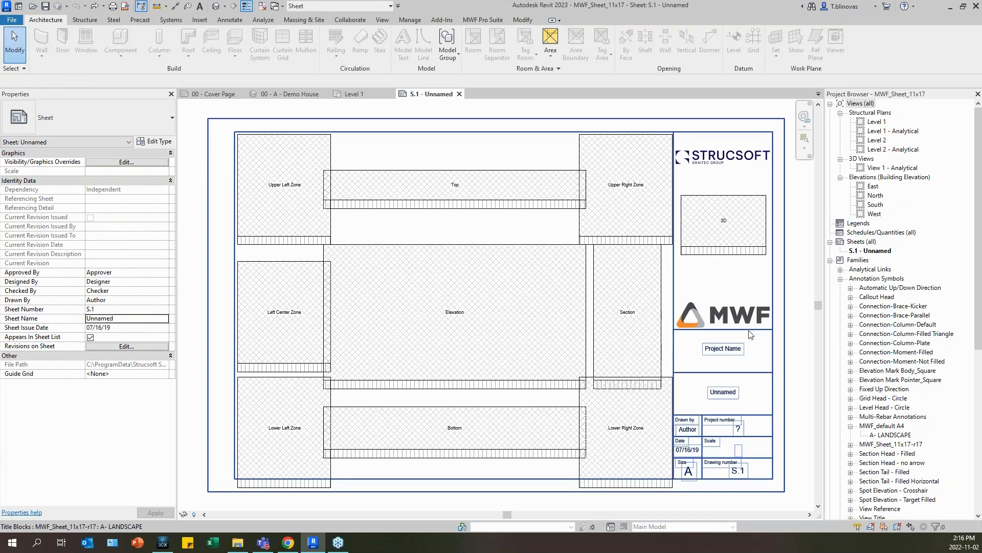
{"action": "left_click", "coordinate": [751, 334]}
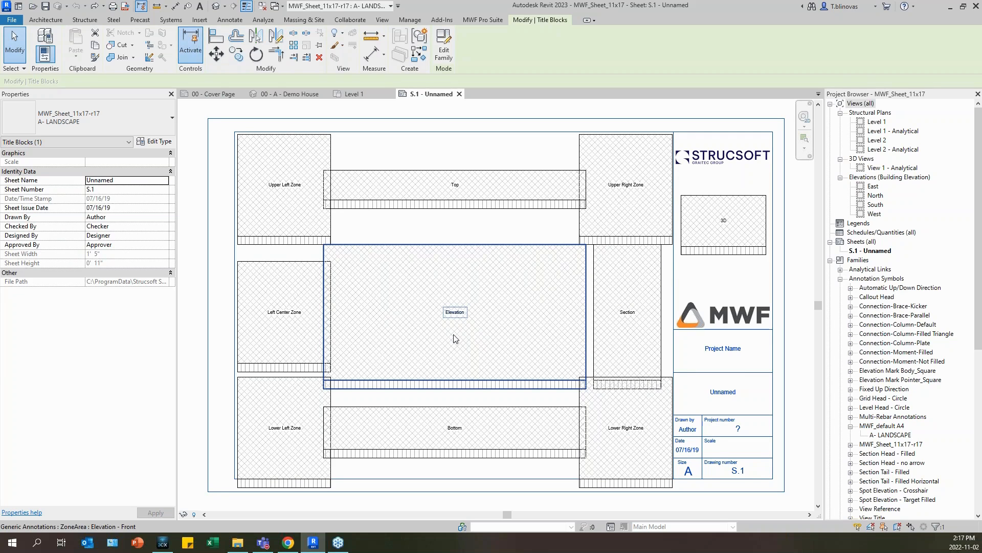
Delete the Lower Right Zone, Section and Upper Right Zone areas from the sheet
{"action": "left_click", "coordinate": [582, 471]}
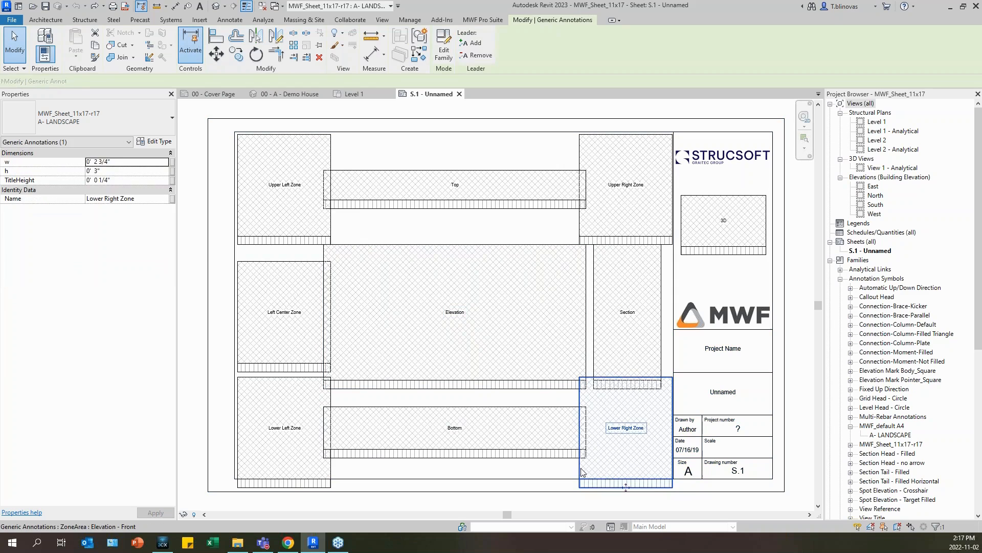
{"action": "key", "text": "Escape"}
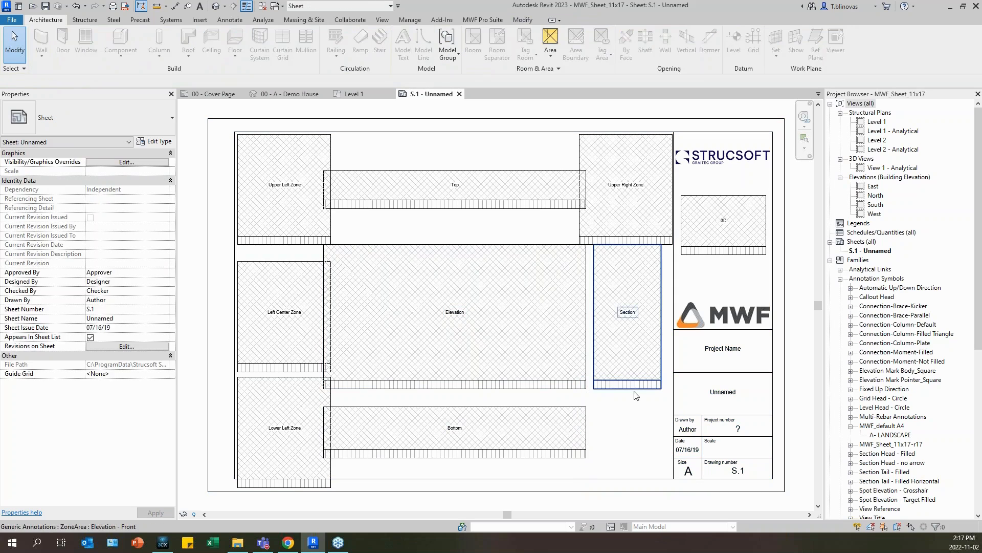
{"action": "left_click", "coordinate": [610, 281]}
{"action": "key", "text": "Delete"}
{"action": "left_click", "coordinate": [612, 243]}
{"action": "key", "text": "Delete"}
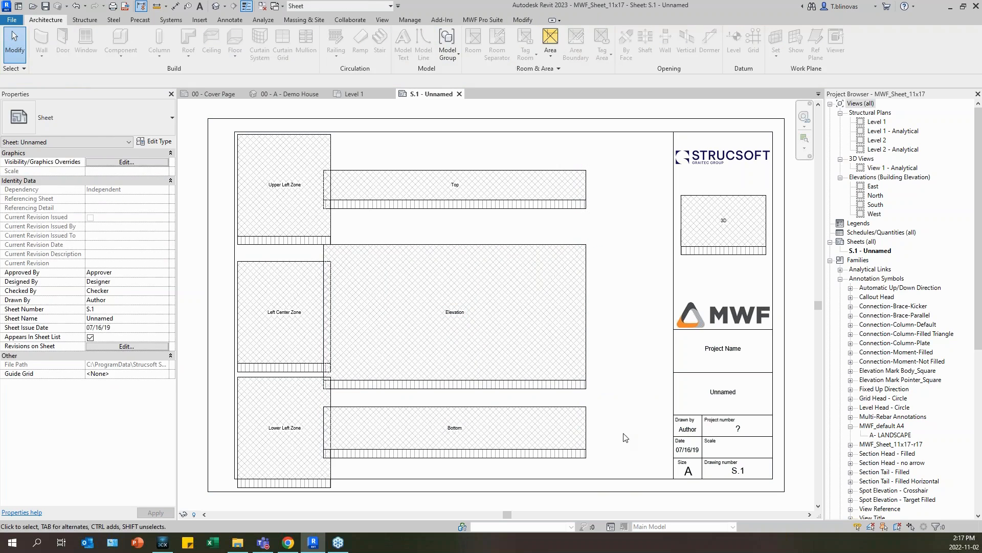
Move the Top, Elevation and Bottom zones together horizontally to just beside the title block column
{"action": "left_click_drag", "start_coordinate": [619, 439], "coordinate": [513, 172]}
{"action": "left_click_drag", "start_coordinate": [481, 210], "coordinate": [556, 210]}
{"action": "key", "text": "Escape"}
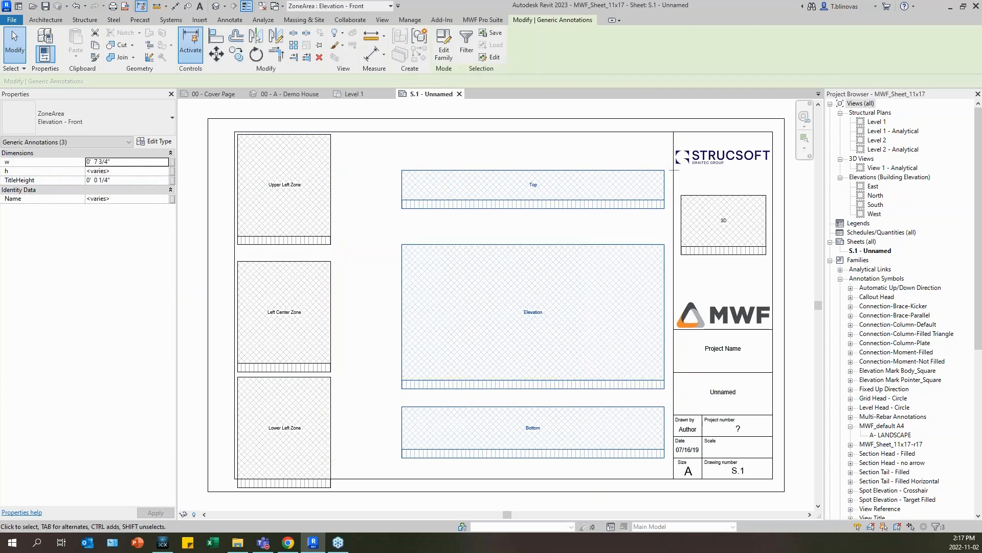
Rename the Bottom zone below the Elevation zone as Plan View
{"action": "left_click", "coordinate": [506, 248]}
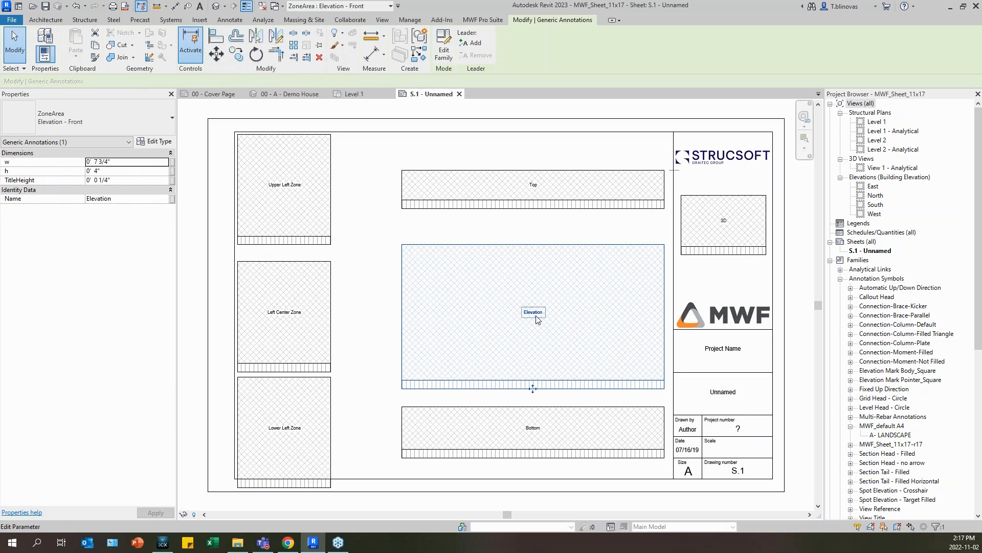
{"action": "left_click", "coordinate": [378, 336]}
{"action": "scroll", "coordinate": [537, 342], "scroll_direction": "up", "scroll_amount": 2}
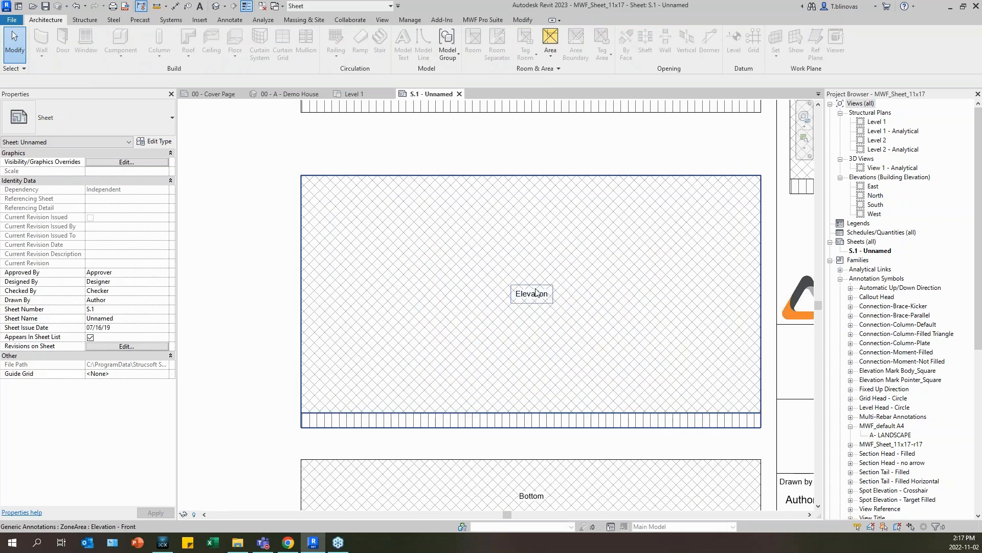
{"action": "scroll", "coordinate": [532, 333], "scroll_direction": "up", "scroll_amount": 1}
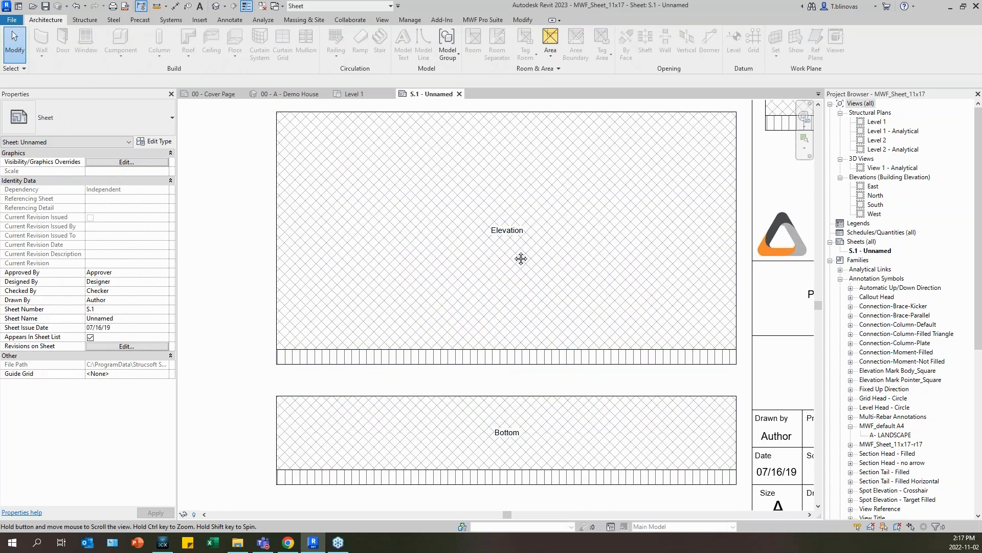
{"action": "middle_click_drag", "start_coordinate": [519, 259], "coordinate": [514, 399]}
{"action": "scroll", "coordinate": [493, 212], "scroll_direction": "down", "scroll_amount": 2}
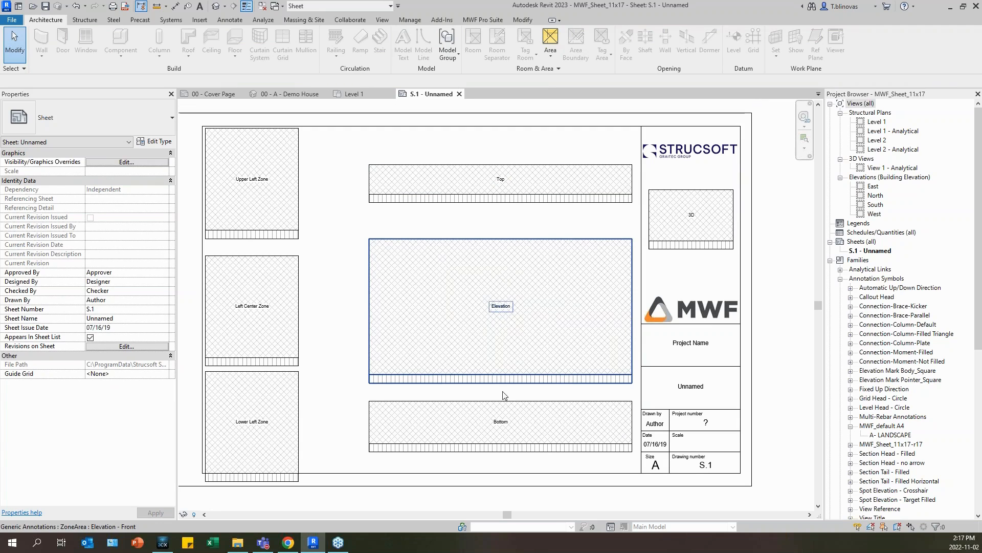
{"action": "scroll", "coordinate": [505, 431], "scroll_direction": "up", "scroll_amount": 2}
{"action": "double_click", "coordinate": [503, 416]}
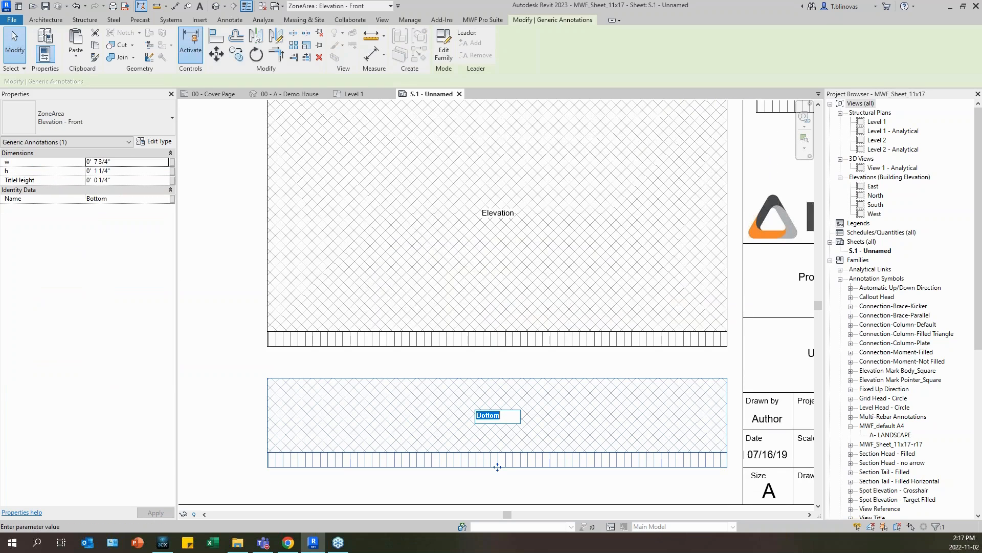
{"action": "type", "text": "pL"}
{"action": "left_click", "coordinate": [231, 392]}
{"action": "scroll", "coordinate": [498, 416], "scroll_direction": "down", "scroll_amount": 3}
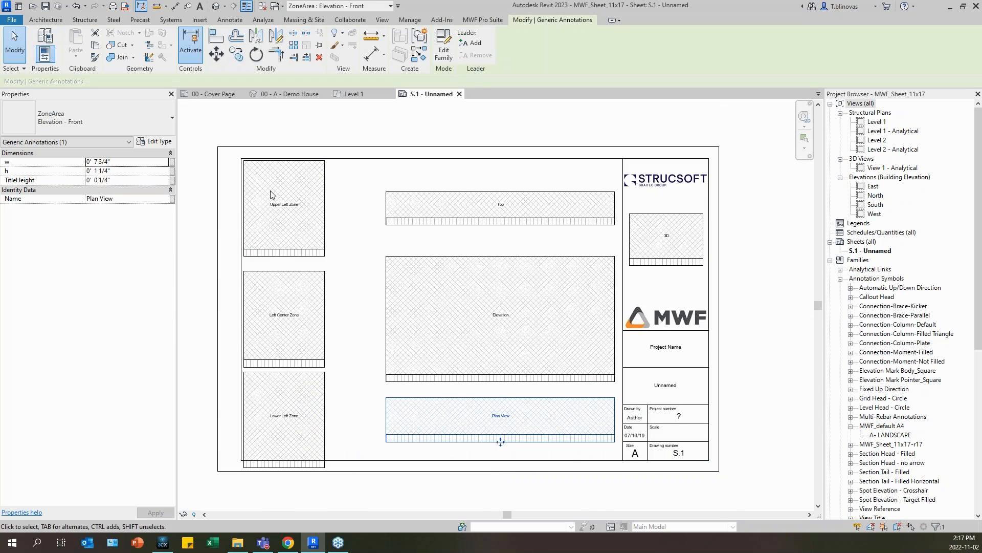
Rename the Upper Left Zone as BOM and clear the selection
{"action": "scroll", "coordinate": [270, 195], "scroll_direction": "up", "scroll_amount": 2}
{"action": "left_click", "coordinate": [307, 219]}
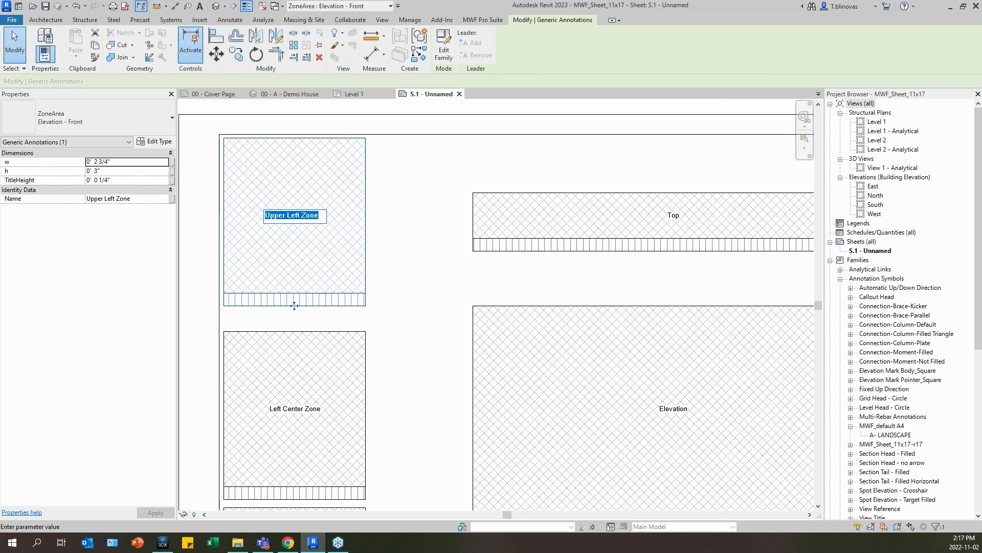
{"action": "type", "text": "B"}
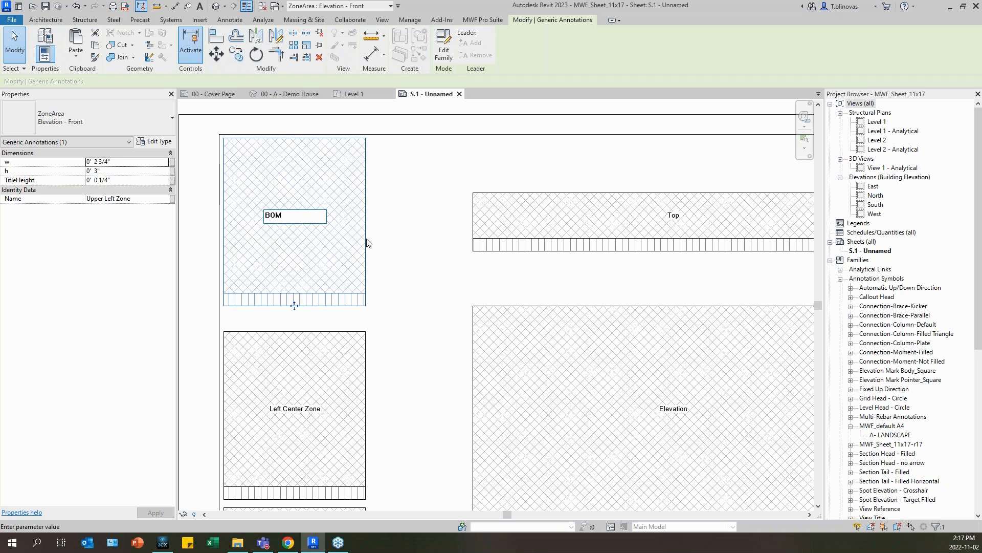
{"action": "type", "text": "OM"}
{"action": "left_click", "coordinate": [393, 323]}
{"action": "scroll", "coordinate": [379, 270], "scroll_direction": "down", "scroll_amount": 5}
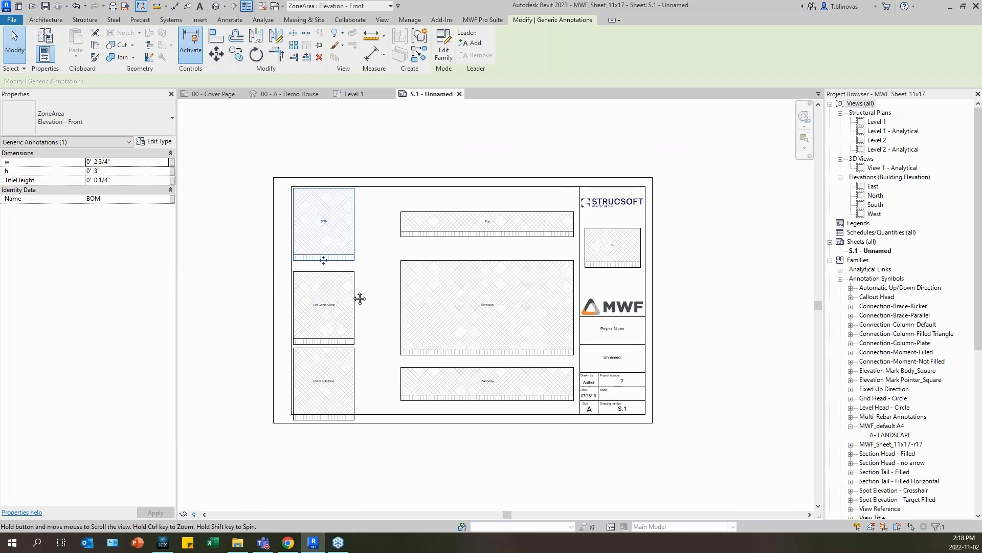
{"action": "middle_click_drag", "start_coordinate": [360, 299], "coordinate": [315, 295]}
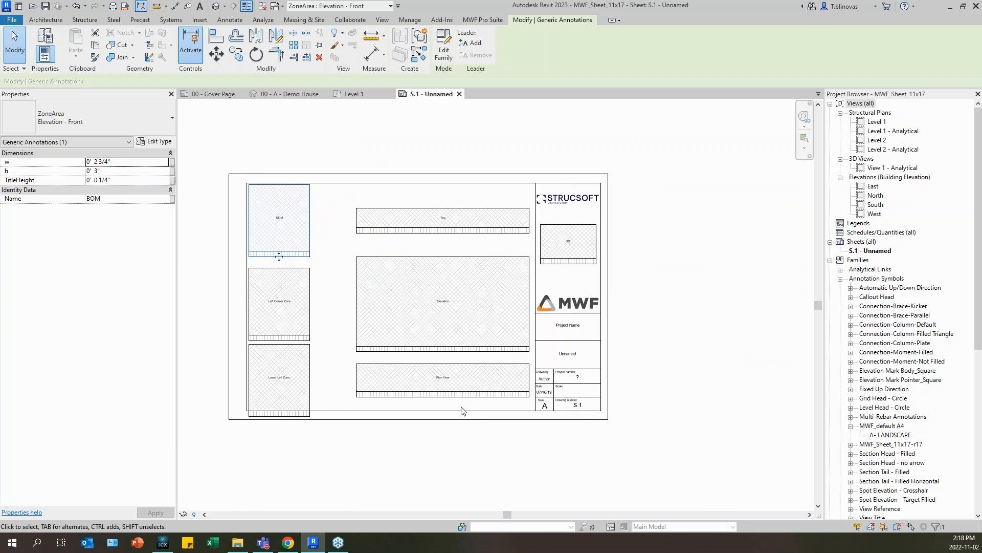
{"action": "scroll", "coordinate": [461, 408], "scroll_direction": "up", "scroll_amount": 1}
{"action": "mouse_move", "coordinate": [483, 402]}
{"action": "left_mouse_down"}
{"action": "mouse_move", "coordinate": [431, 197]}
{"action": "mouse_move", "coordinate": [416, 185]}
{"action": "mouse_move", "coordinate": [469, 401]}
{"action": "left_mouse_up"}
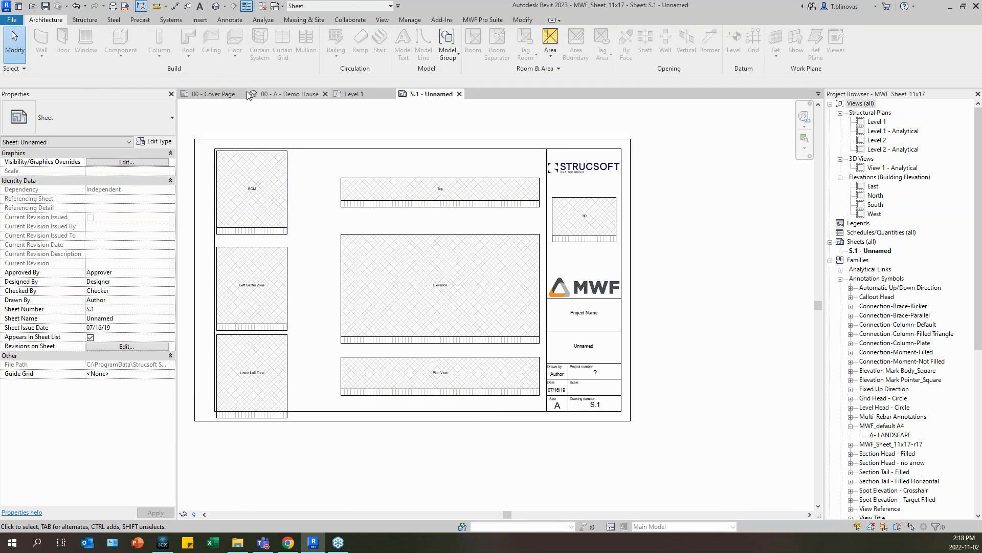
Save the layout as a new project file named WEBINAR 2 MWF_Sheet_11x17.rvt in the Sheet Layouts folder
{"action": "left_click", "coordinate": [11, 20]}
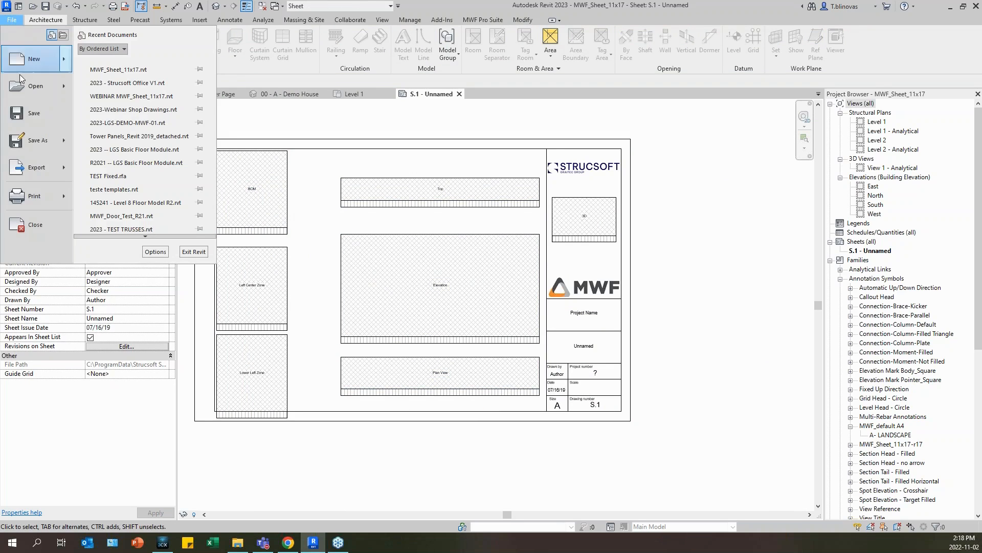
{"action": "mouse_move", "coordinate": [45, 143]}
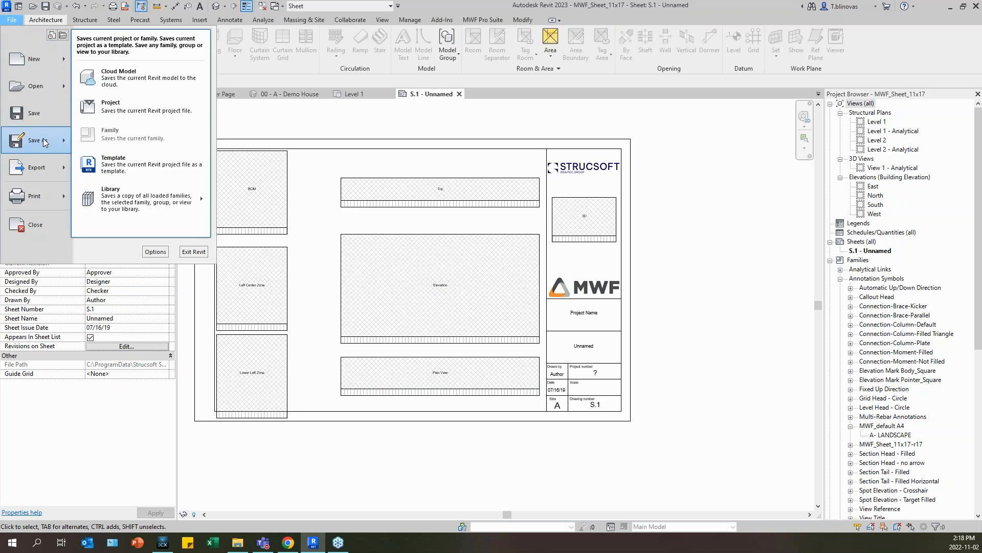
{"action": "left_click", "coordinate": [141, 114]}
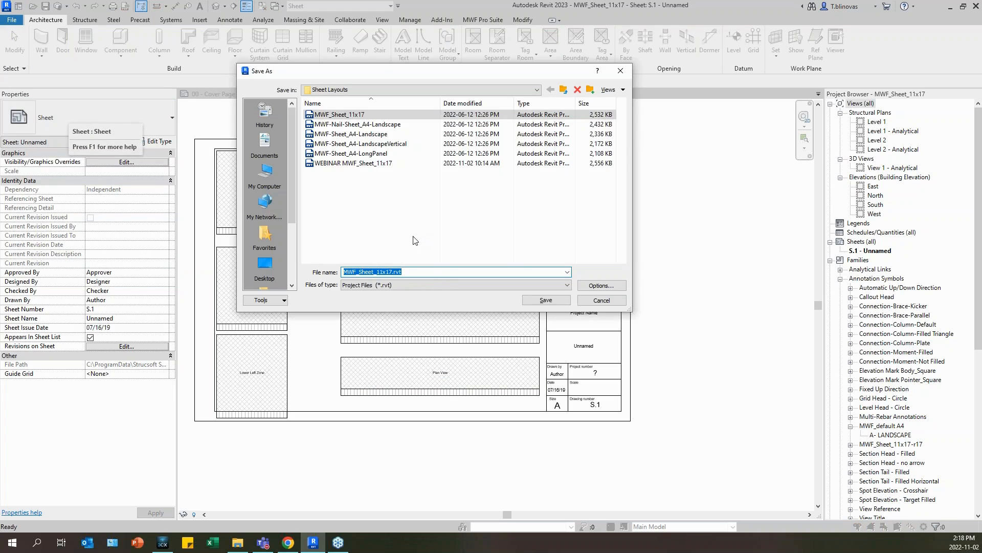
{"action": "left_click", "coordinate": [344, 272]}
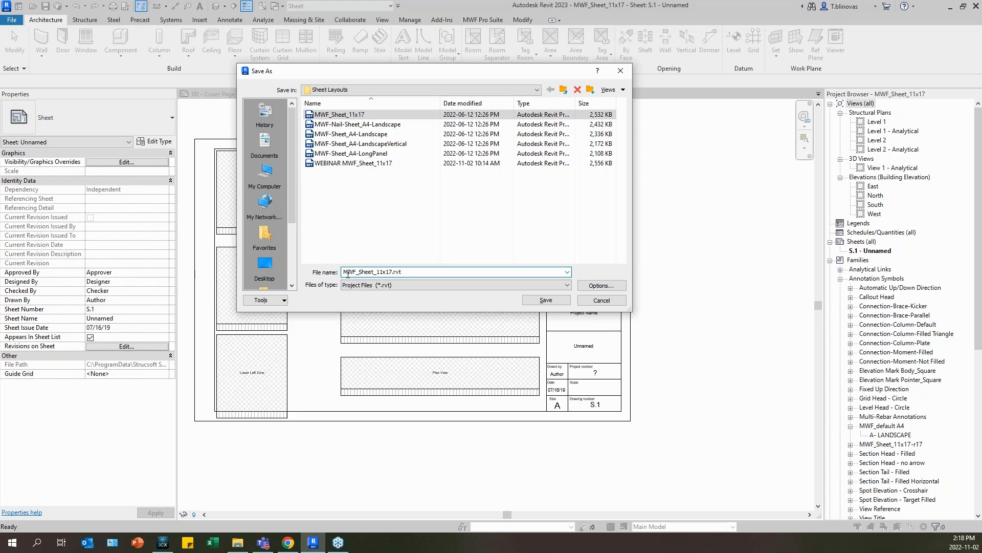
{"action": "type", "text": "WEBINAR "}
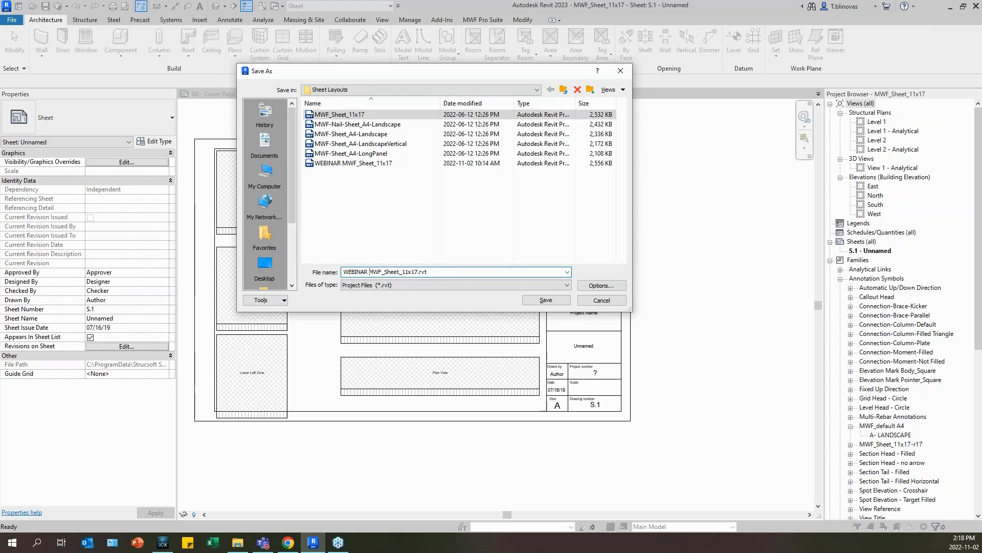
{"action": "type", "text": "2"}
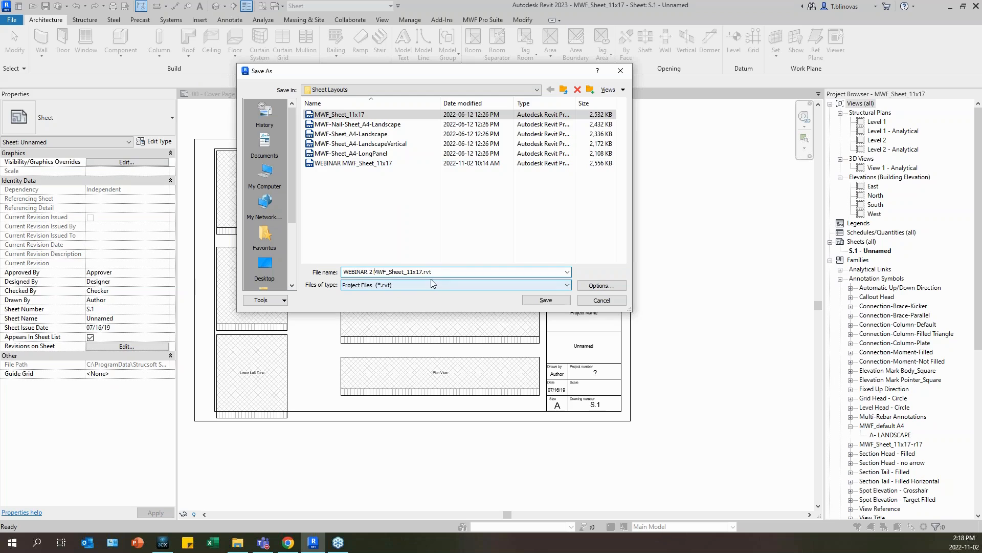
{"action": "left_click", "coordinate": [546, 300]}
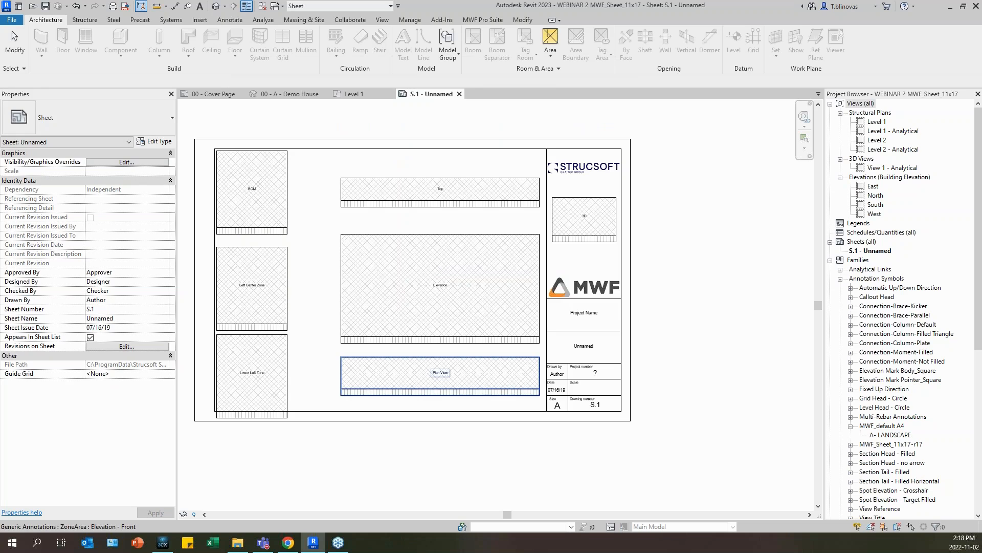
Close the layout file's sheet, dismiss the save reminder, and open the Wall Drawings Manager in the webinar project
{"action": "left_click", "coordinate": [459, 93]}
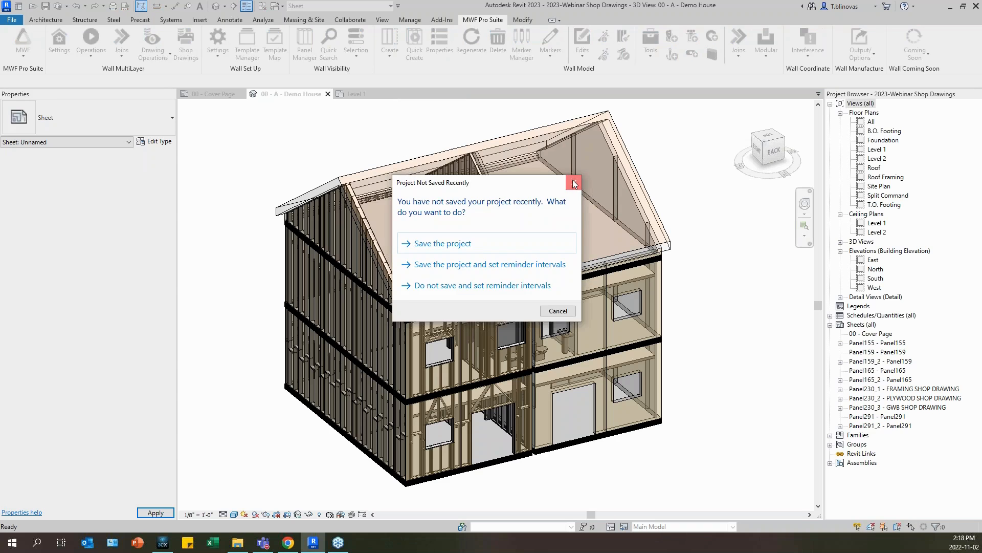
{"action": "left_click", "coordinate": [575, 181]}
{"action": "left_click", "coordinate": [152, 49]}
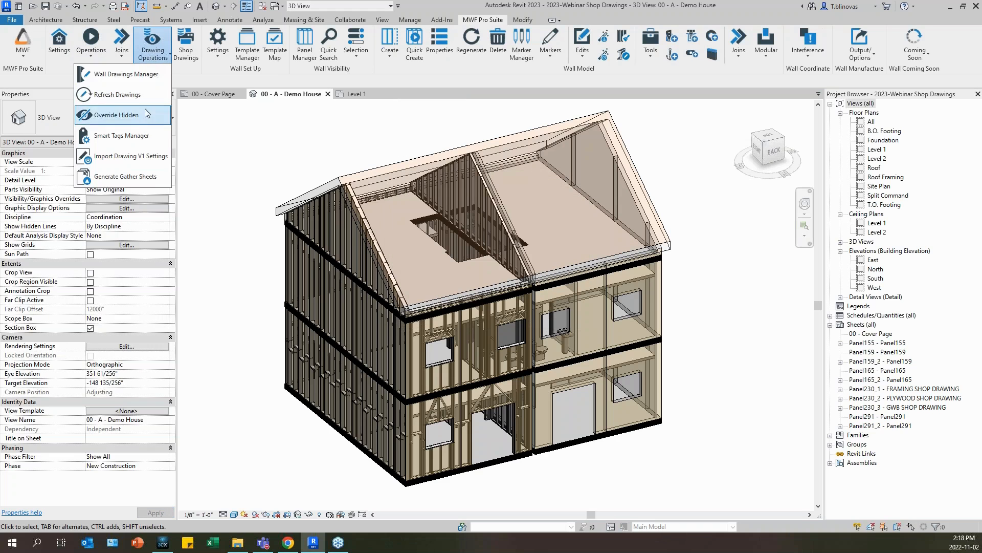
{"action": "left_click", "coordinate": [146, 76]}
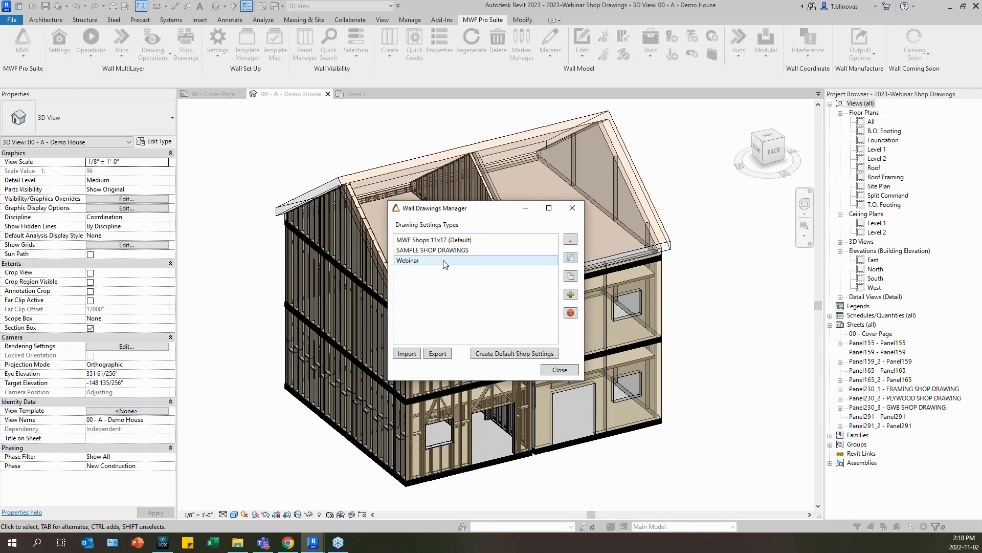
{"action": "left_click_drag", "start_coordinate": [431, 210], "coordinate": [246, 129]}
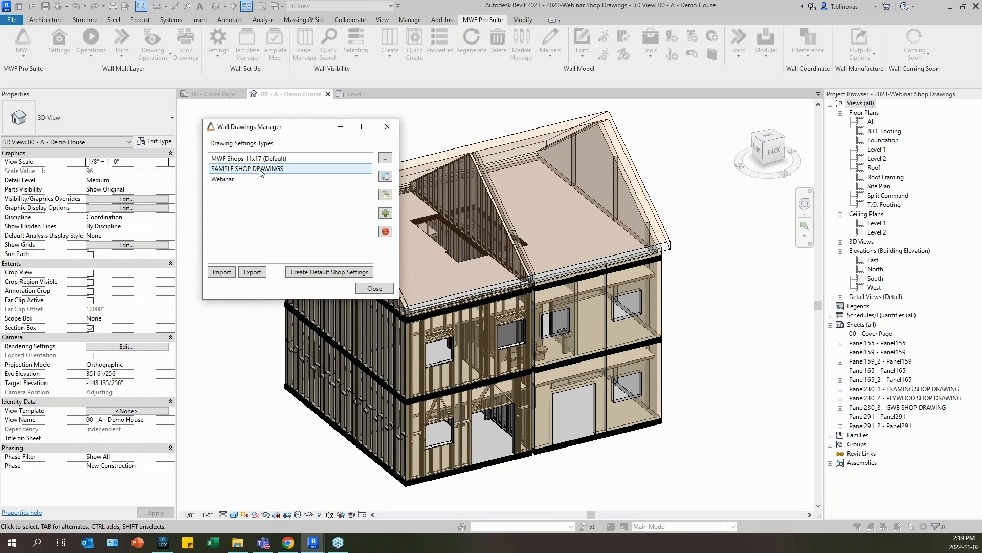
Assign the WEBINAR 2 MWF_Sheet_11x17 layout to the Webinar type's standard sheet and accept the drawing settings
{"action": "left_click", "coordinate": [236, 180]}
{"action": "double_click", "coordinate": [236, 180]}
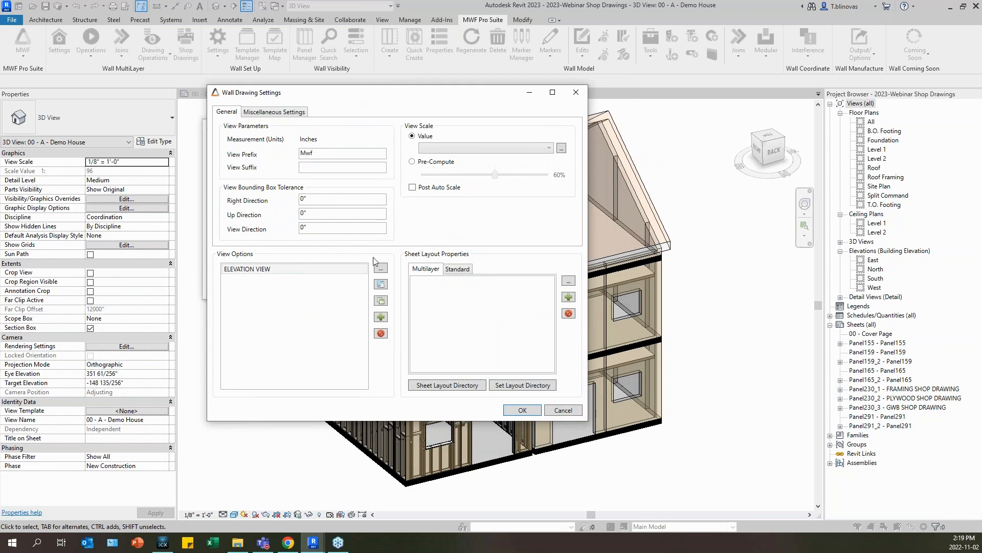
{"action": "left_click", "coordinate": [457, 269]}
{"action": "double_click", "coordinate": [456, 282]}
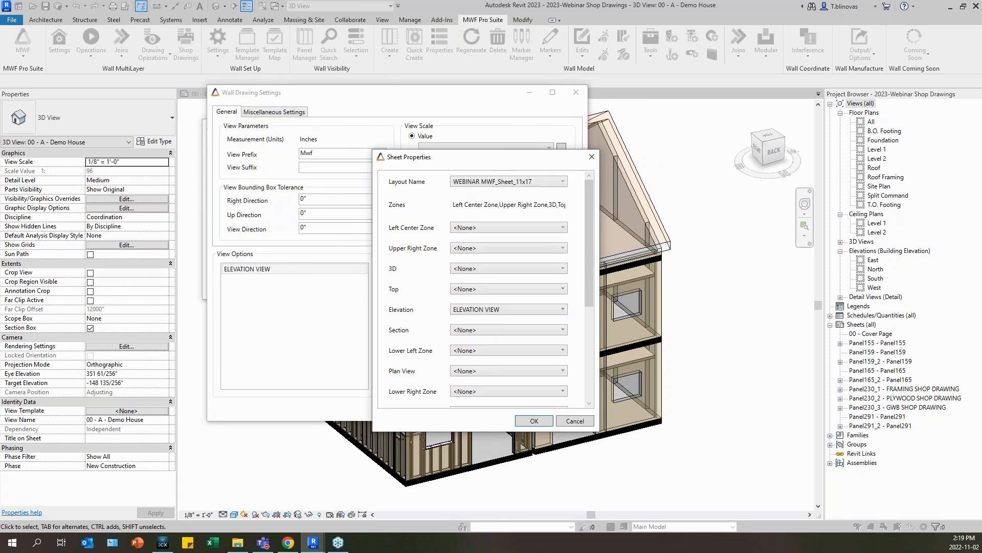
{"action": "left_click", "coordinate": [406, 125]}
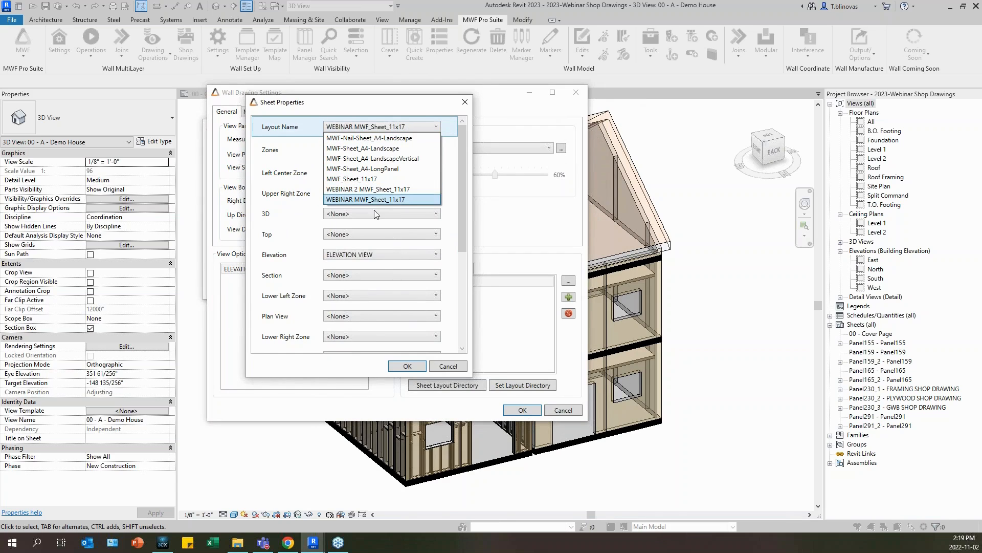
{"action": "left_click", "coordinate": [394, 191]}
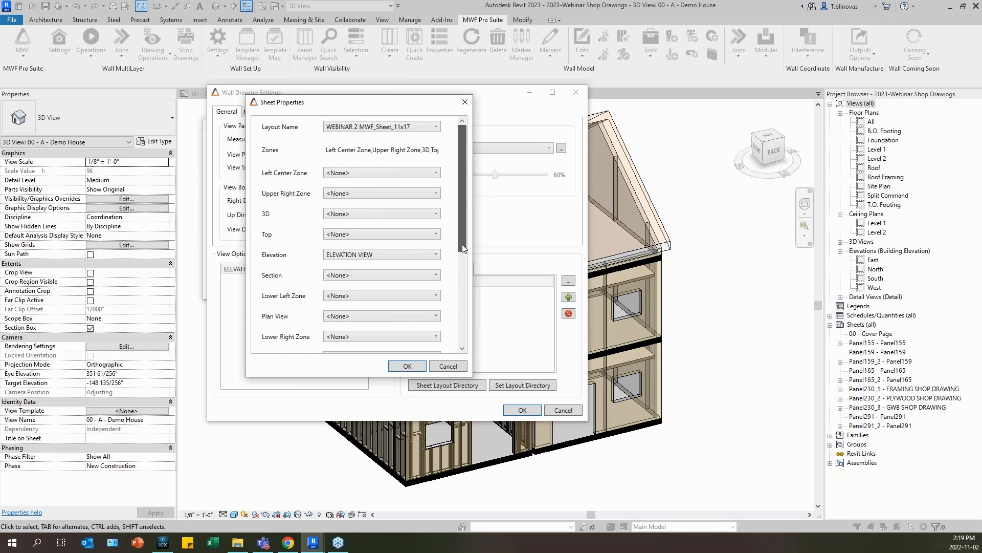
{"action": "left_click_drag", "start_coordinate": [460, 229], "coordinate": [461, 268]}
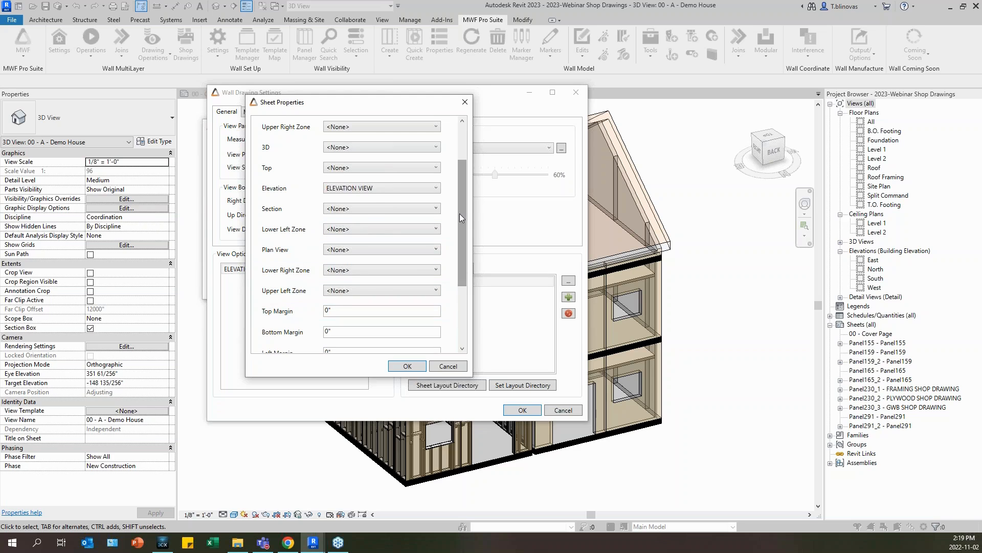
{"action": "left_click_drag", "start_coordinate": [460, 213], "coordinate": [457, 193]}
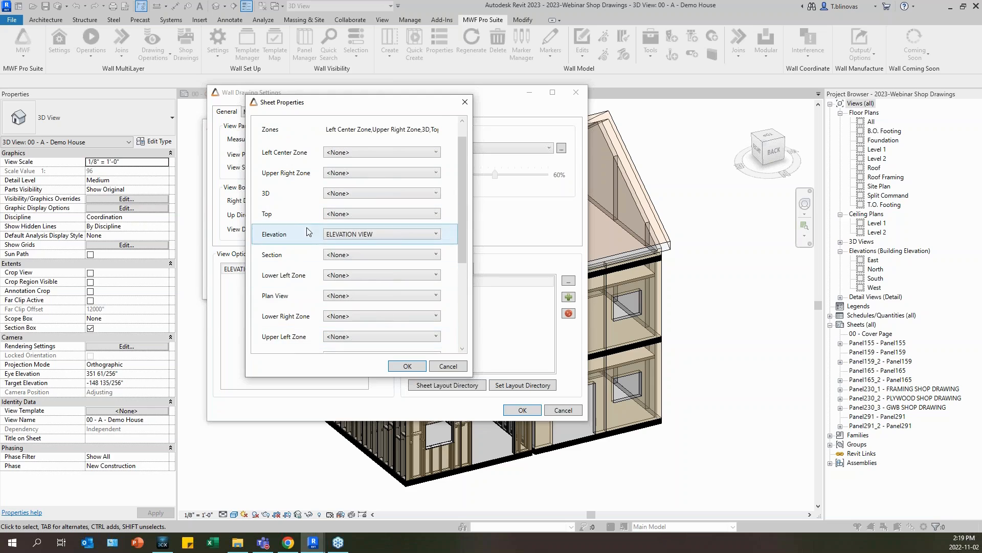
{"action": "left_click", "coordinate": [408, 367]}
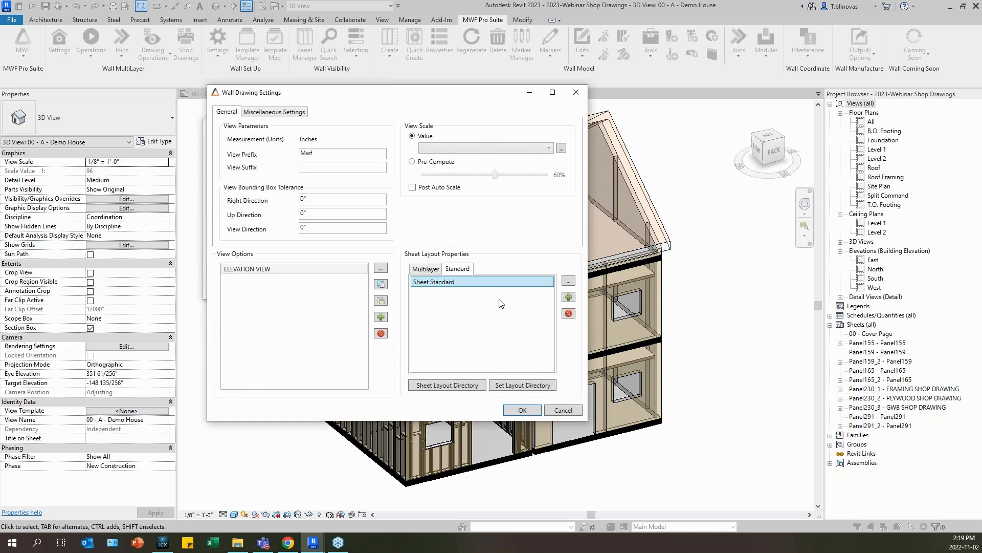
{"action": "left_click", "coordinate": [521, 410]}
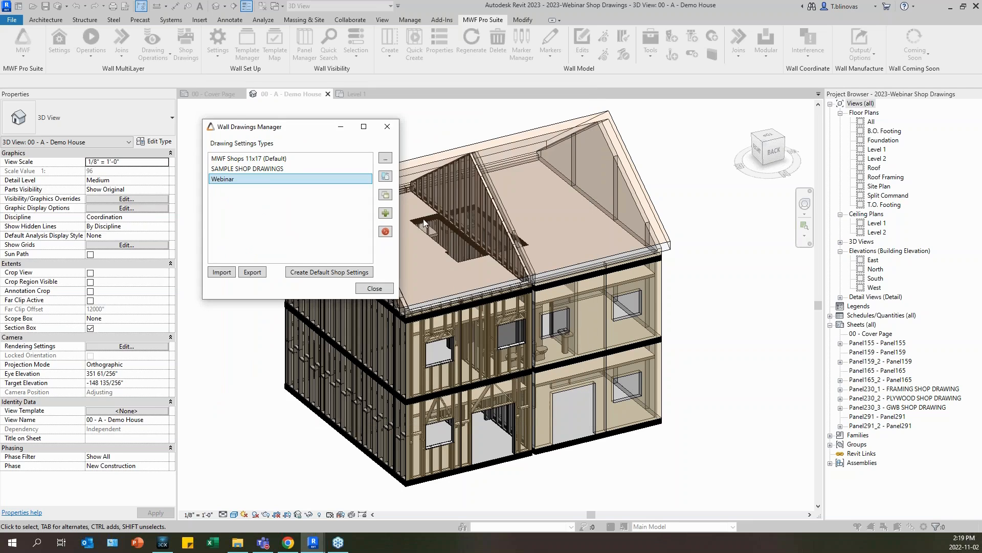
Reopen the Webinar type's standard sheet properties and review the zones read from the assigned layout
{"action": "double_click", "coordinate": [236, 182]}
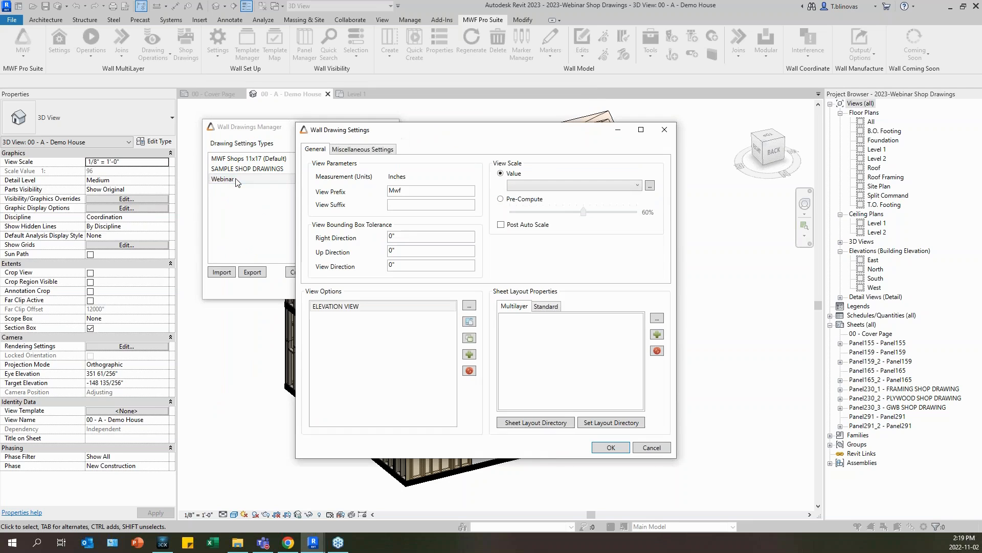
{"action": "left_click_drag", "start_coordinate": [407, 129], "coordinate": [309, 109]}
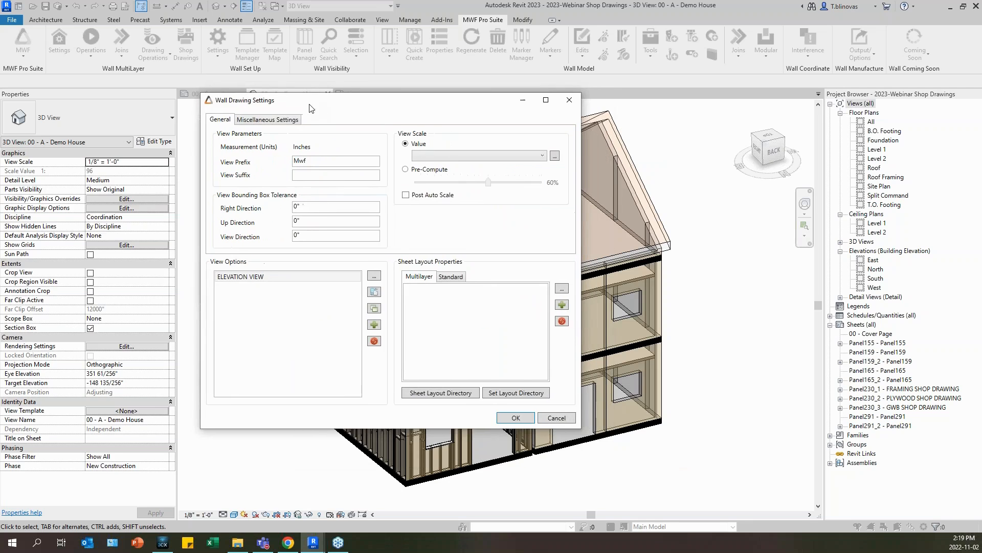
{"action": "left_click", "coordinate": [451, 276]}
{"action": "double_click", "coordinate": [427, 290]}
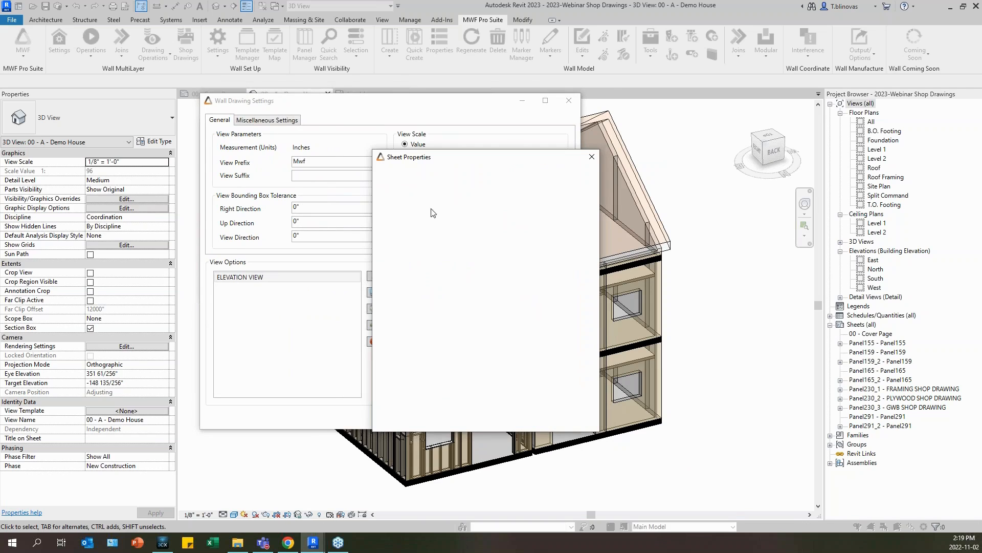
{"action": "mouse_move", "coordinate": [471, 157]}
{"action": "left_mouse_down"}
{"action": "mouse_move", "coordinate": [471, 107]}
{"action": "mouse_move", "coordinate": [267, 107]}
{"action": "left_mouse_up"}
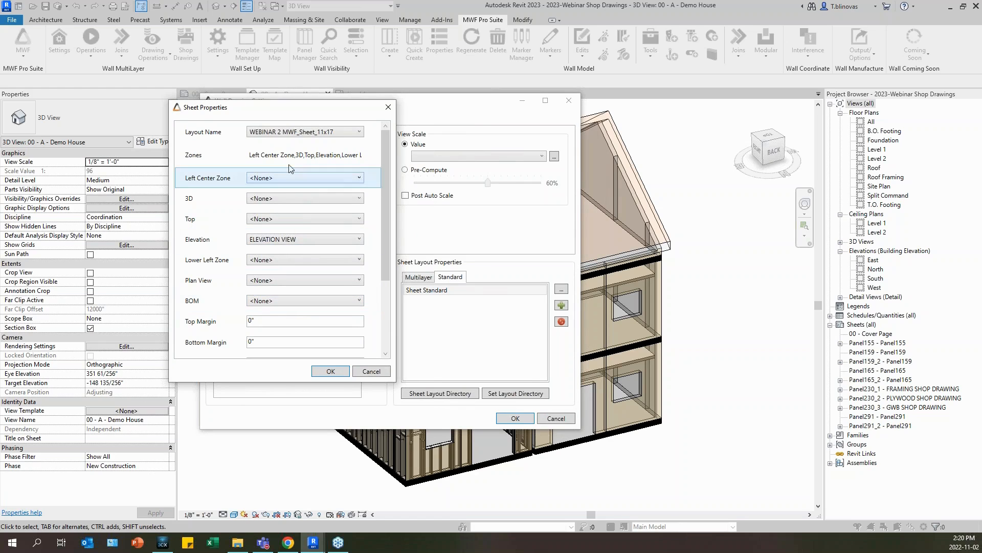
{"action": "left_click", "coordinate": [331, 371]}
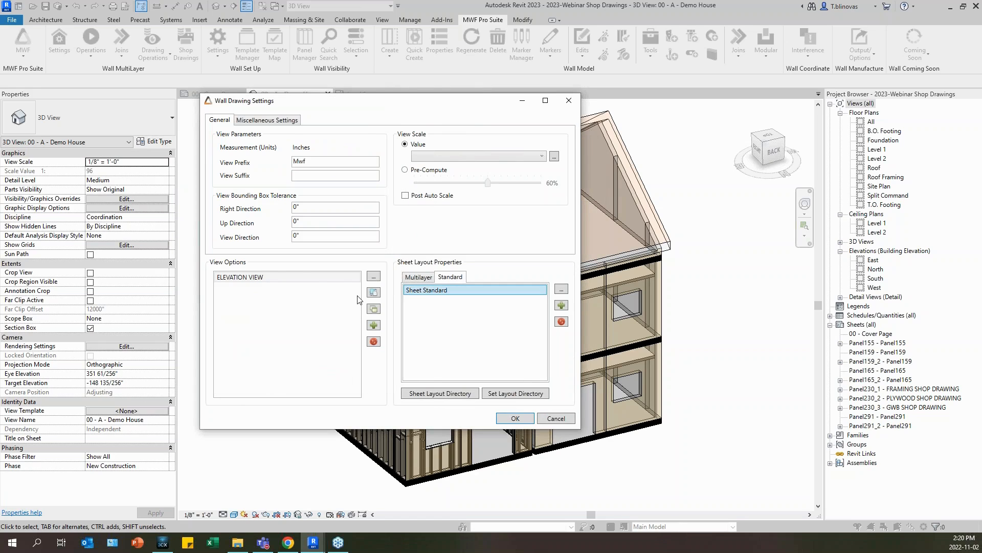
Enable the Left Elevation Height, Top Elevation Length, Bottom Structural Members Length and Right Elevation Openings Height dimensions for ELEVATION VIEW
{"action": "double_click", "coordinate": [264, 272]}
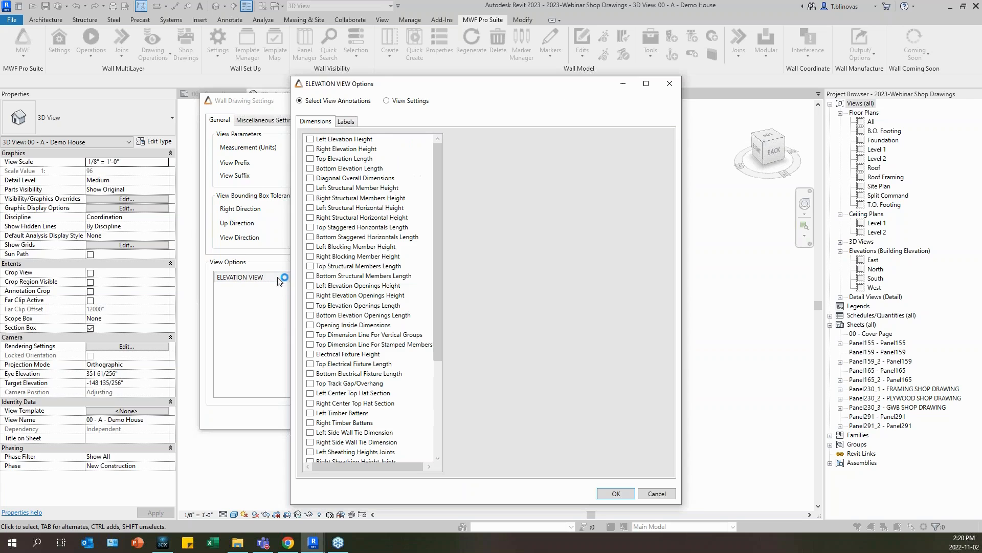
{"action": "left_click_drag", "start_coordinate": [403, 89], "coordinate": [364, 68]}
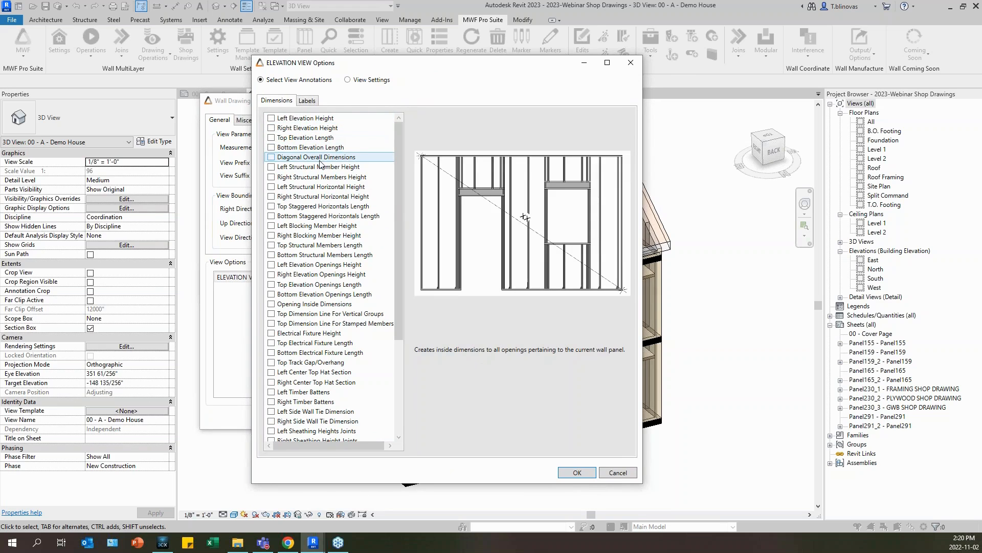
{"action": "scroll", "coordinate": [321, 163], "scroll_direction": "down", "scroll_amount": 5}
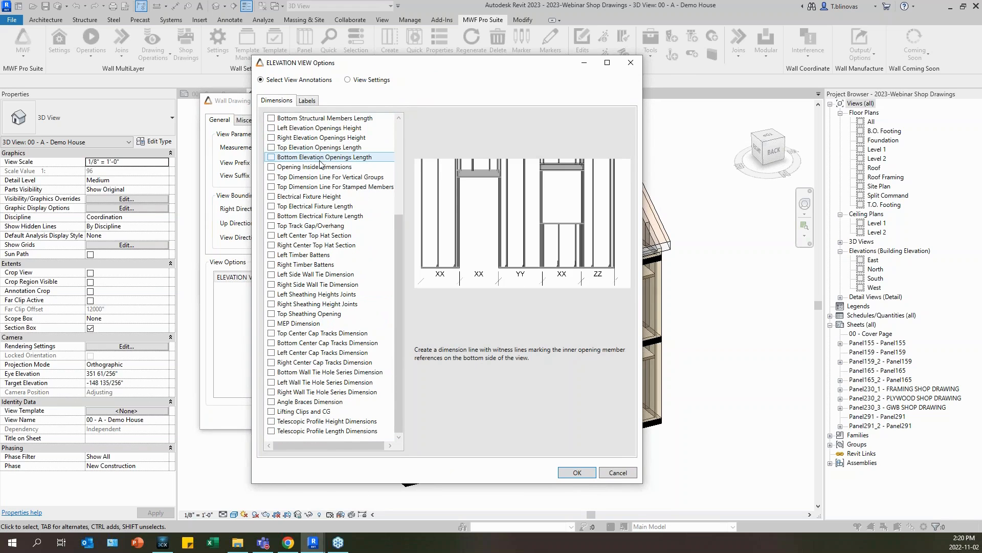
{"action": "scroll", "coordinate": [321, 163], "scroll_direction": "up", "scroll_amount": 5}
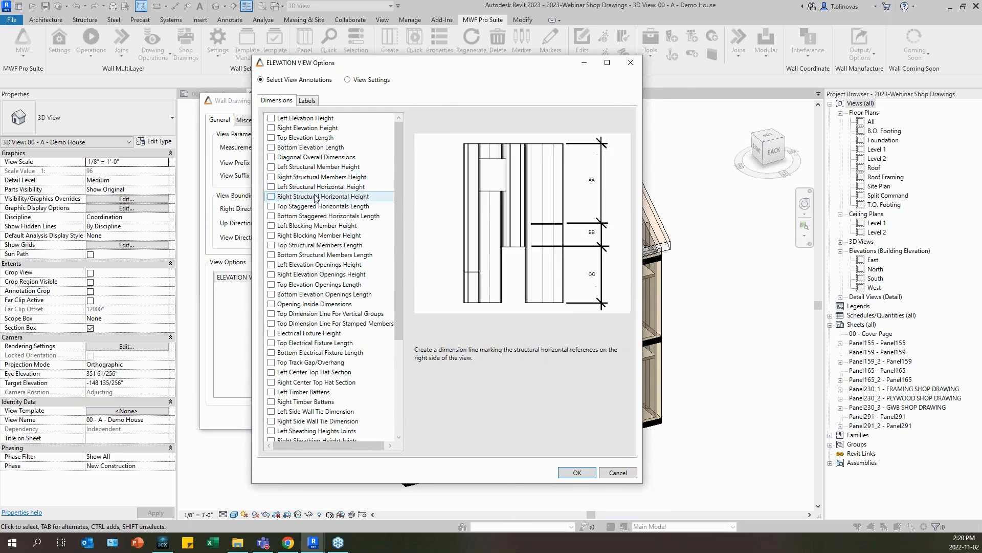
{"action": "scroll", "coordinate": [316, 198], "scroll_direction": "down", "scroll_amount": 5}
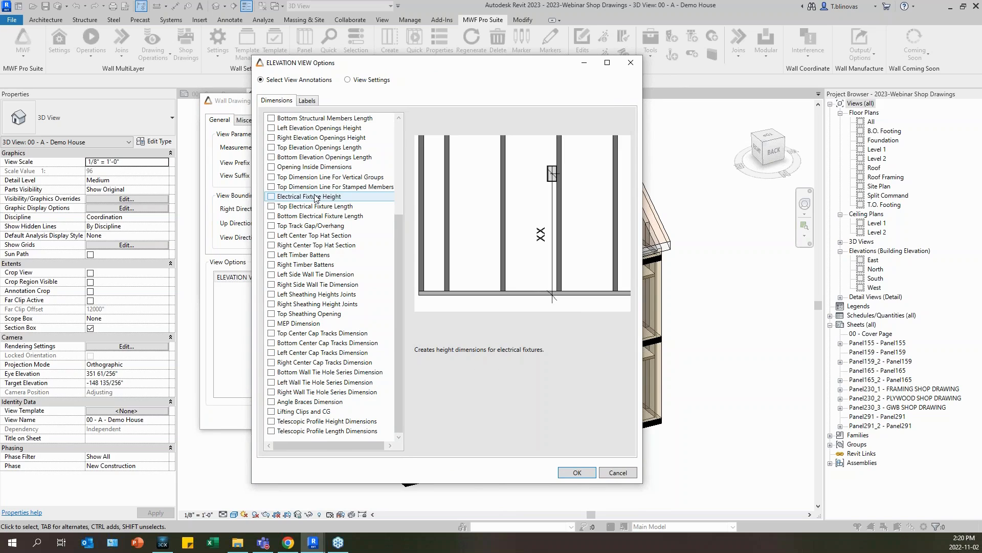
{"action": "scroll", "coordinate": [316, 199], "scroll_direction": "up", "scroll_amount": 5}
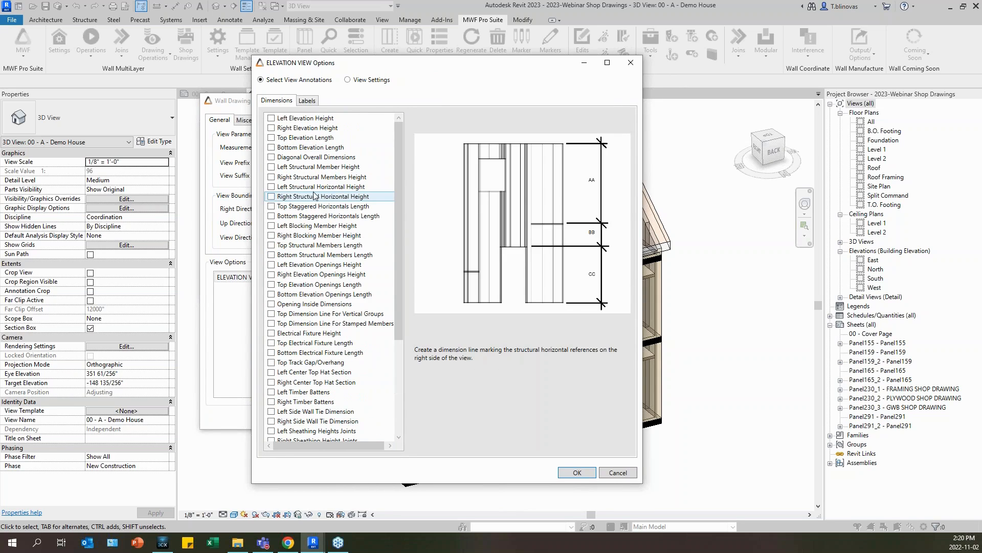
{"action": "left_click", "coordinate": [294, 119]}
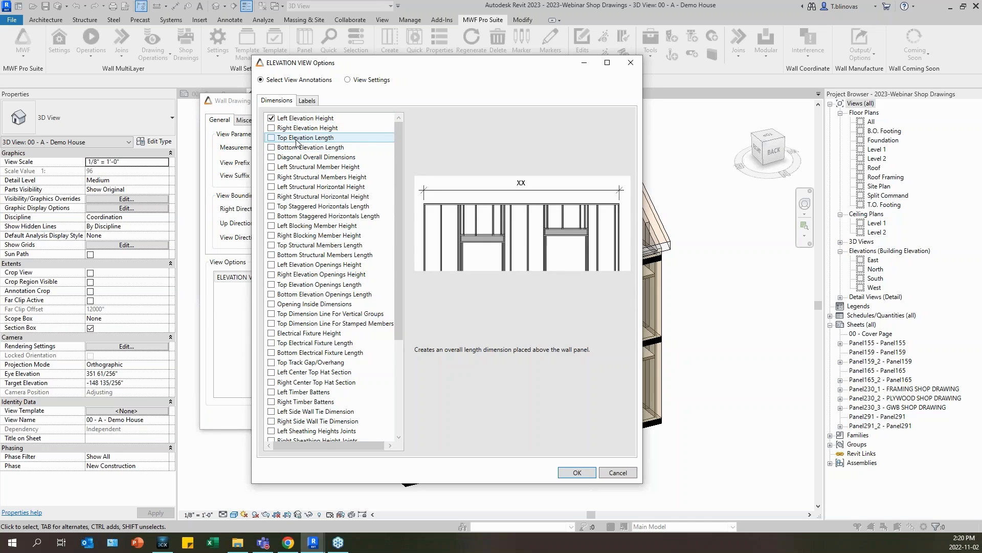
{"action": "left_click", "coordinate": [296, 141]}
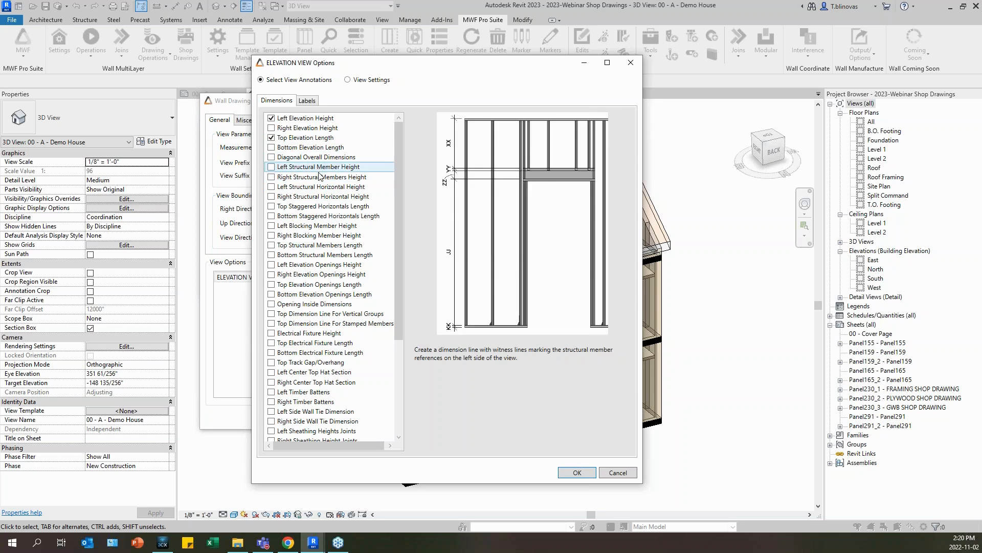
{"action": "left_click", "coordinate": [303, 255]}
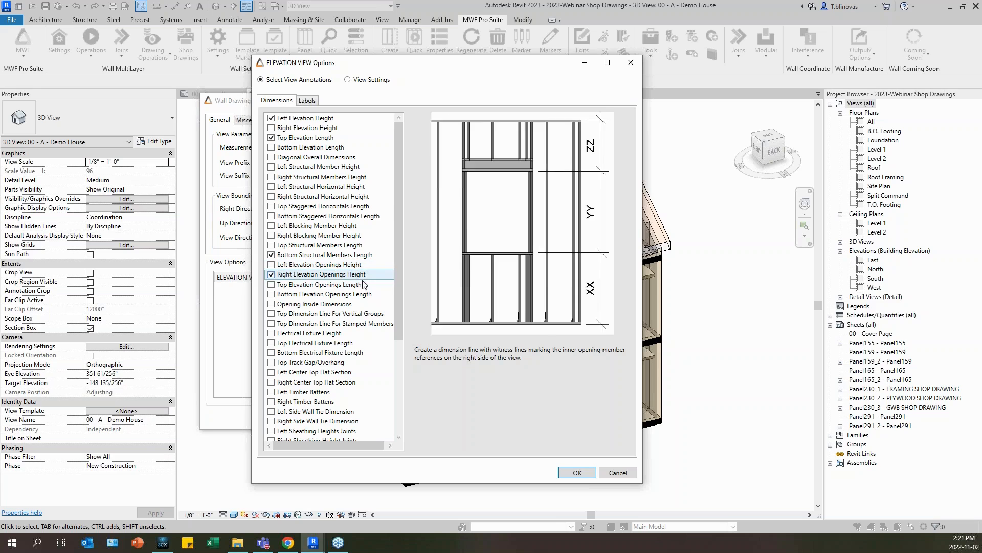
Enable the Label Panel Members By Method label for ELEVATION VIEW and look over its view settings and other label choices
{"action": "left_click", "coordinate": [307, 101]}
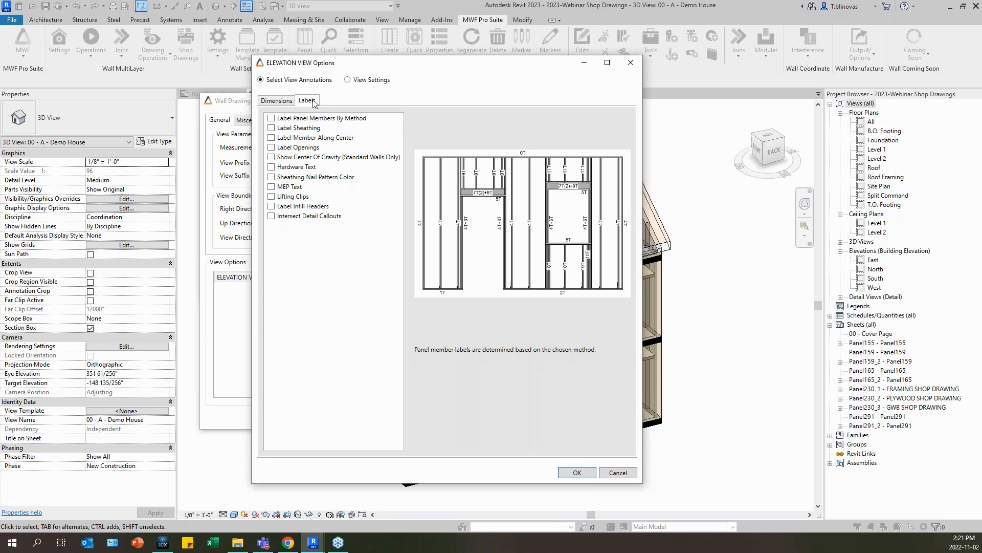
{"action": "left_click", "coordinate": [299, 120]}
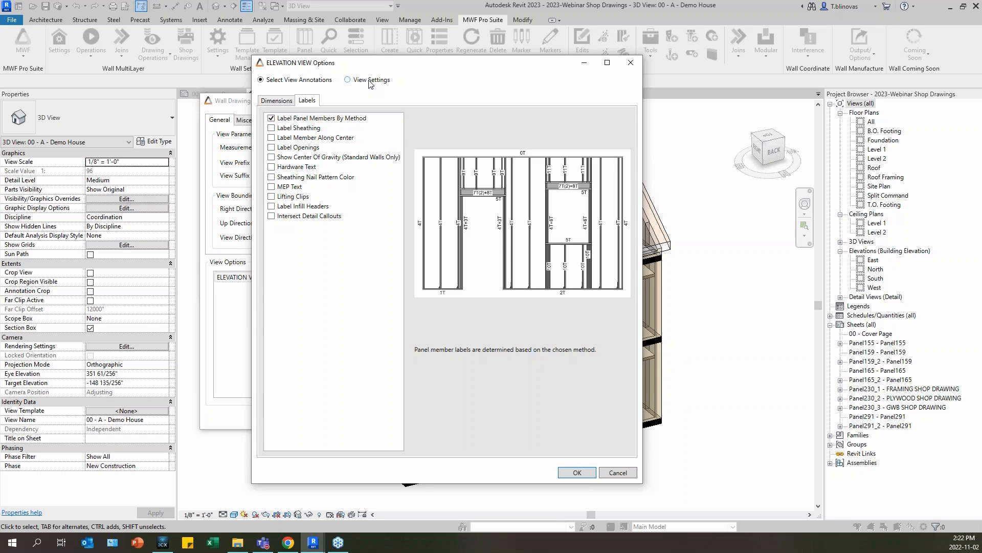
{"action": "left_click", "coordinate": [348, 80]}
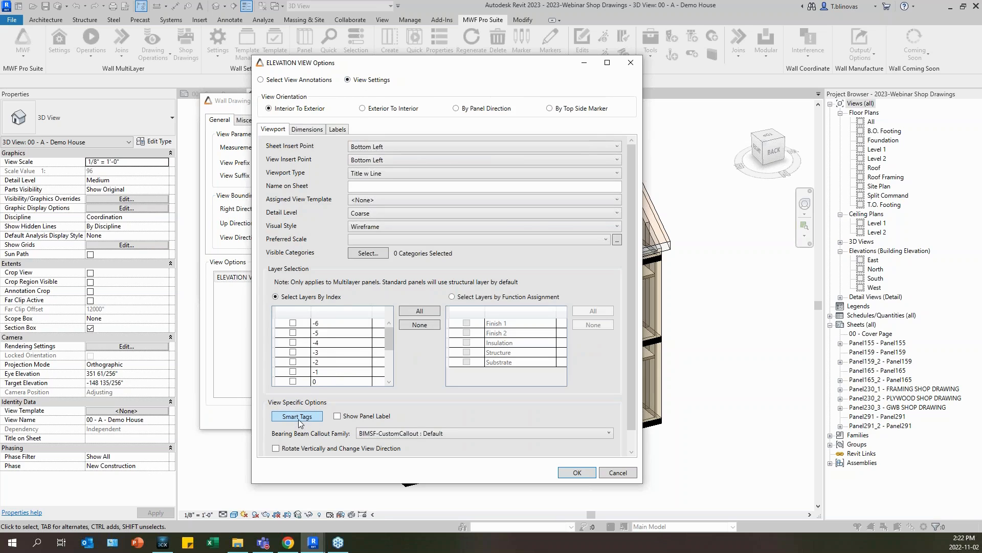
{"action": "left_click", "coordinate": [277, 83]}
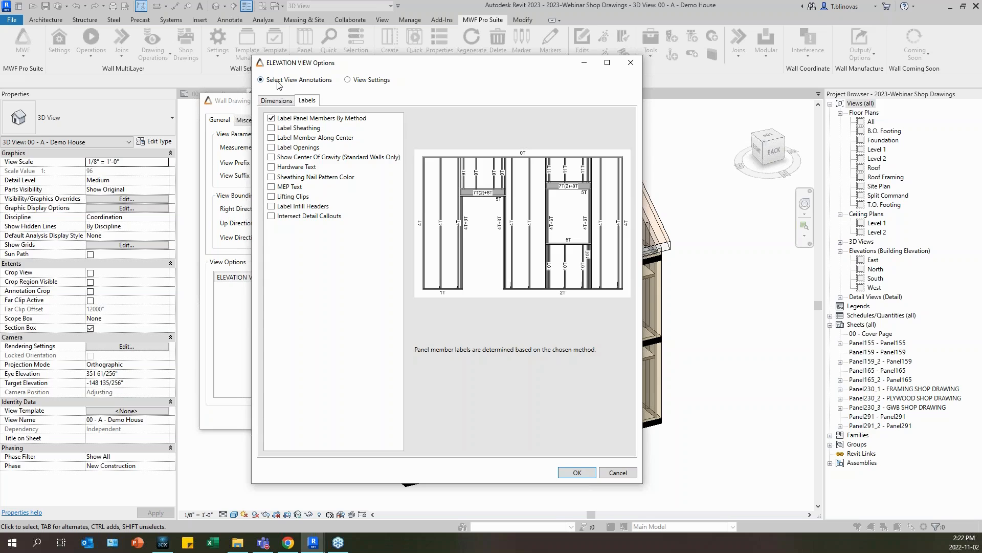
{"action": "mouse_move", "coordinate": [347, 139]}
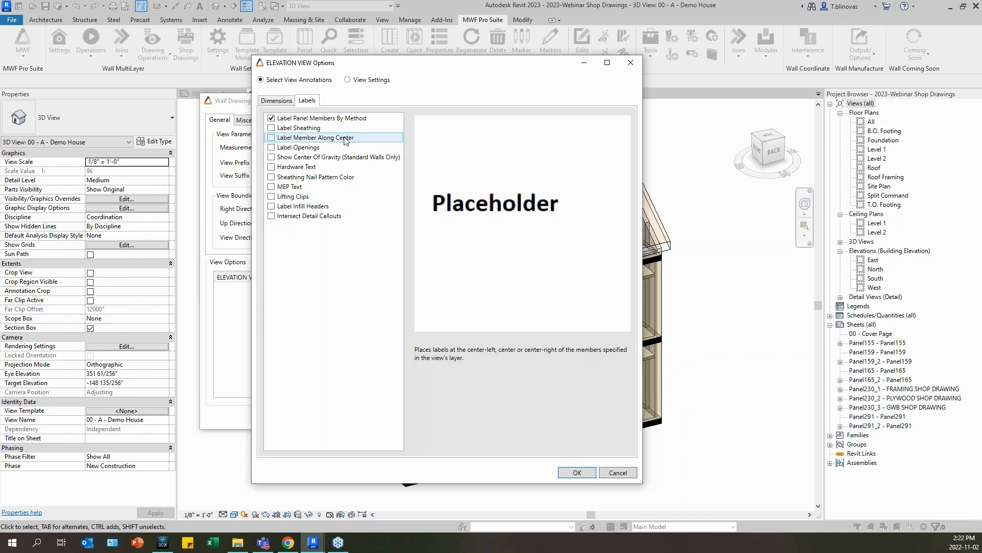
{"action": "mouse_move", "coordinate": [367, 122]}
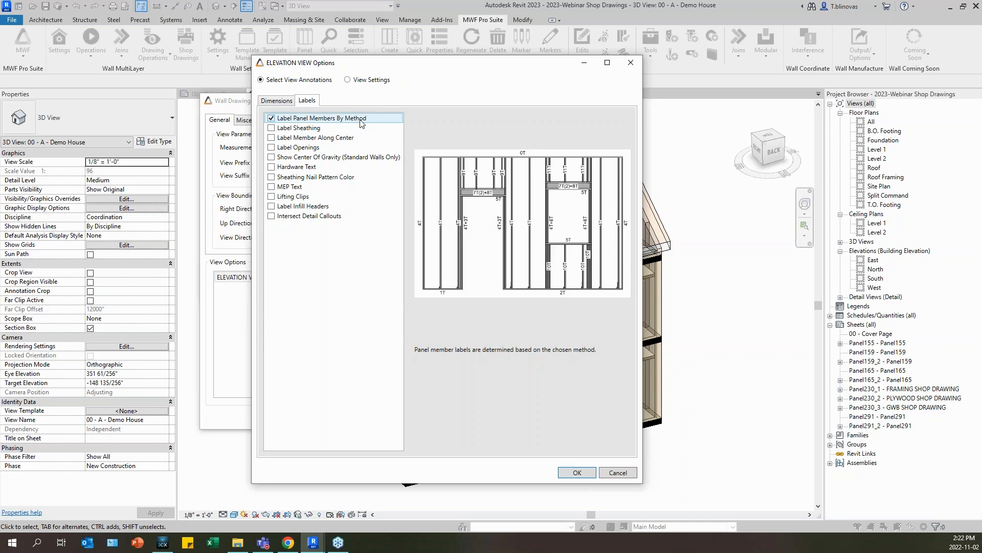
Try Exterior To Interior and By Panel Direction as ELEVATION VIEW's orientation, and return it to Interior To Exterior
{"action": "left_click", "coordinate": [349, 80]}
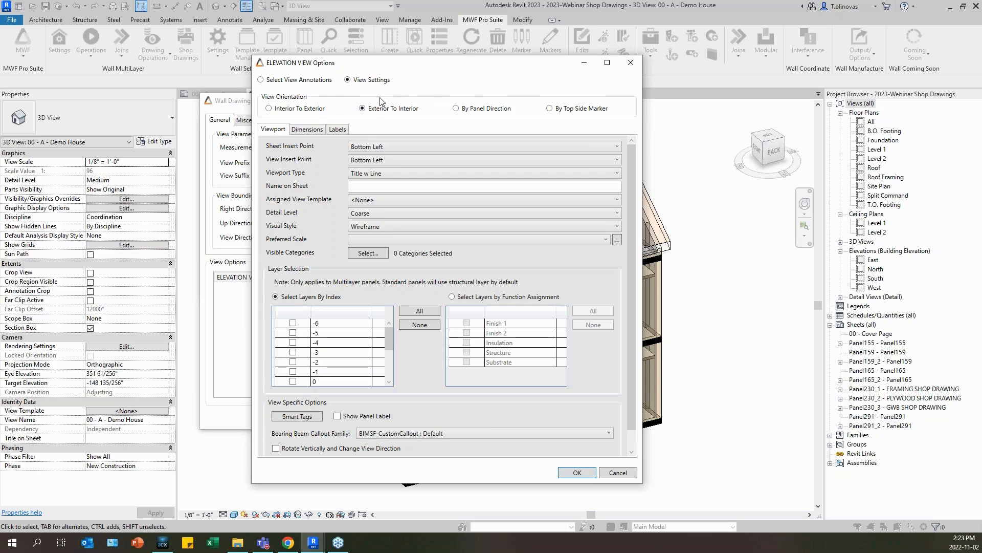
{"action": "left_click", "coordinate": [462, 110]}
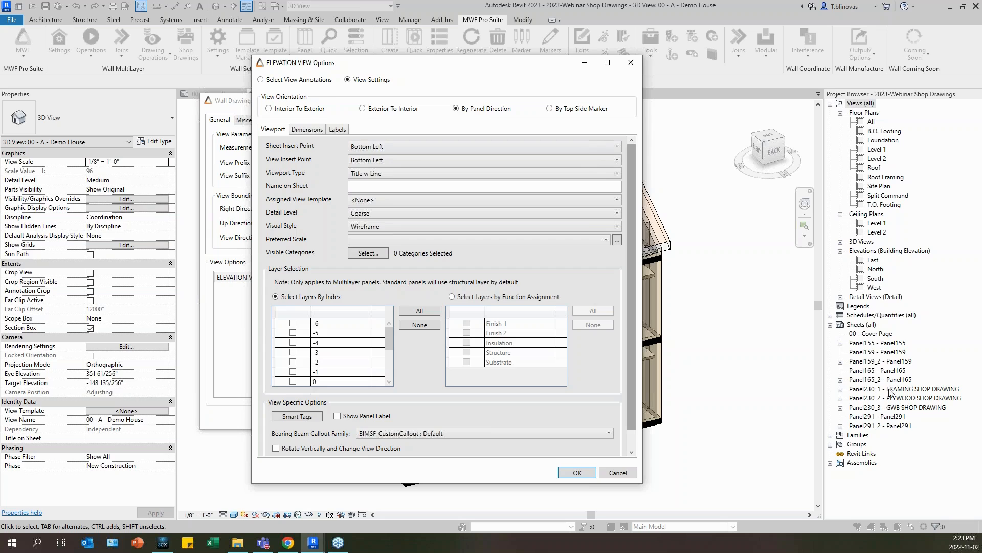
{"action": "left_click", "coordinate": [288, 109]}
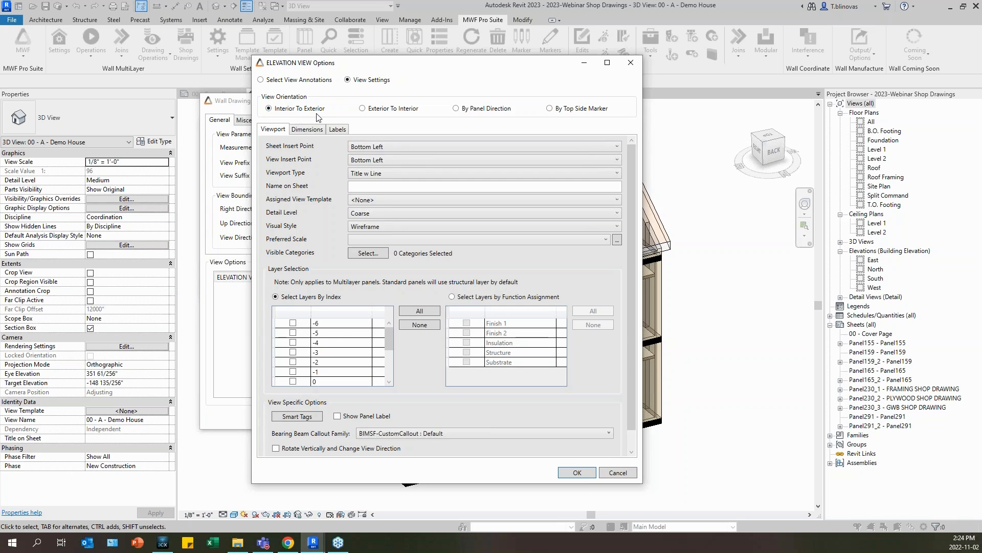
Keep ELEVATION VIEW's orientation at Interior To Exterior and set its Sheet Insert Point and View Insert Point to Mid Center
{"action": "left_click", "coordinate": [394, 110]}
{"action": "left_click", "coordinate": [284, 110]}
{"action": "left_click", "coordinate": [372, 147]}
{"action": "left_click", "coordinate": [393, 192]}
{"action": "left_click", "coordinate": [389, 161]}
{"action": "left_click", "coordinate": [383, 200]}
Try the (No Title) viewport type for ELEVATION VIEW and return it to Title w Line
{"action": "left_click", "coordinate": [405, 173]}
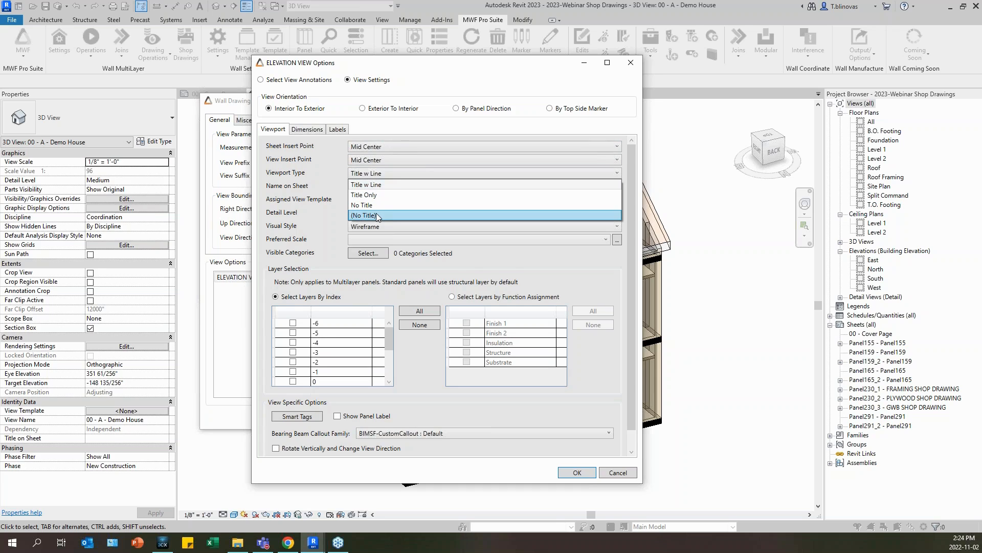
{"action": "left_click", "coordinate": [380, 215]}
{"action": "left_click", "coordinate": [392, 174]}
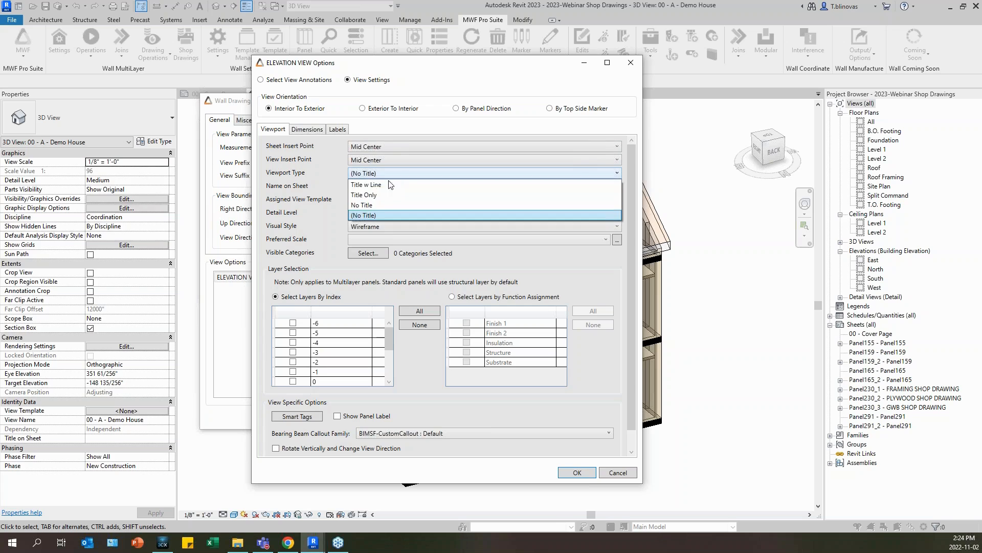
{"action": "left_click", "coordinate": [390, 184]}
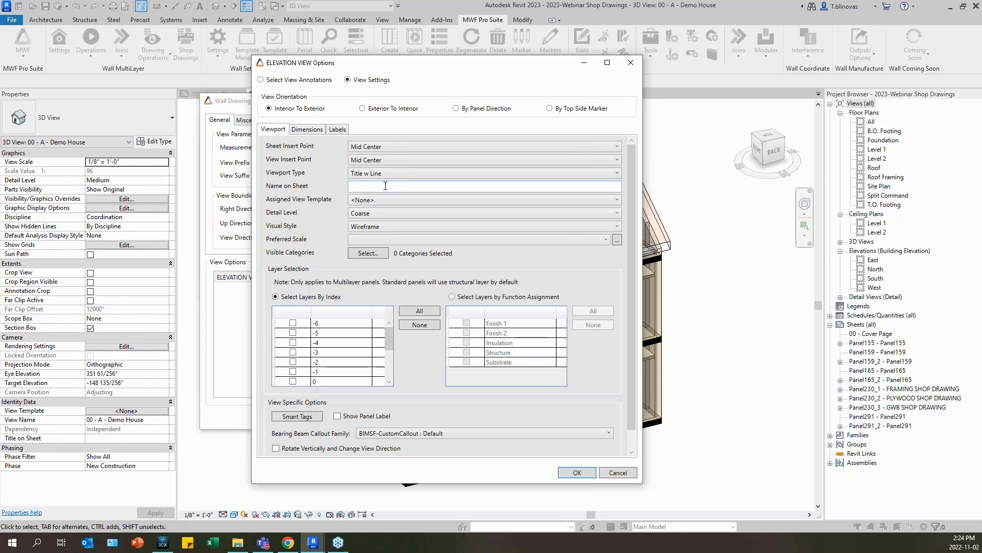
Set ELEVATION VIEW's Name on Sheet to ELEVATION
{"action": "left_click", "coordinate": [385, 186]}
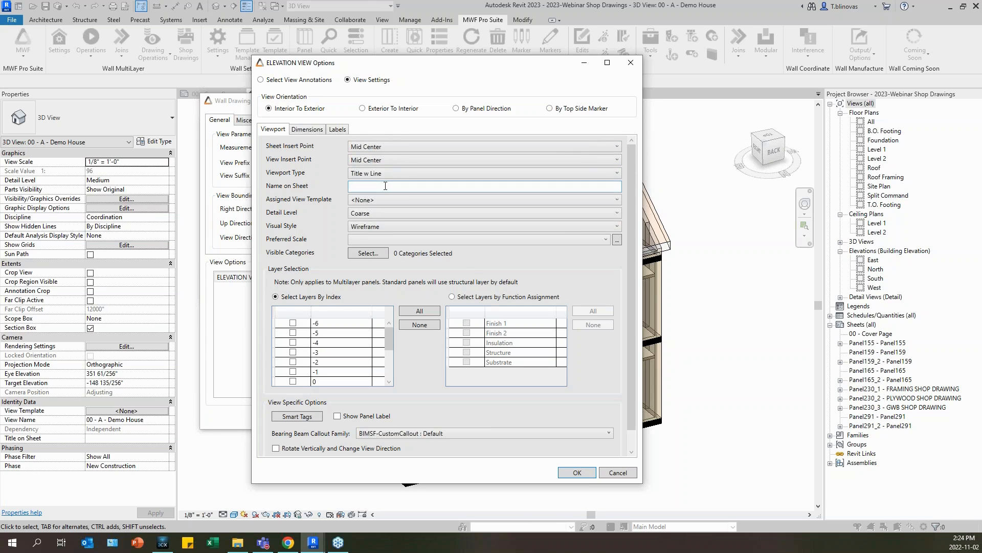
{"action": "type", "text": "ELEVATION"}
{"action": "double_click", "coordinate": [391, 186]}
{"action": "left_click_drag", "start_coordinate": [392, 64], "coordinate": [448, 77]}
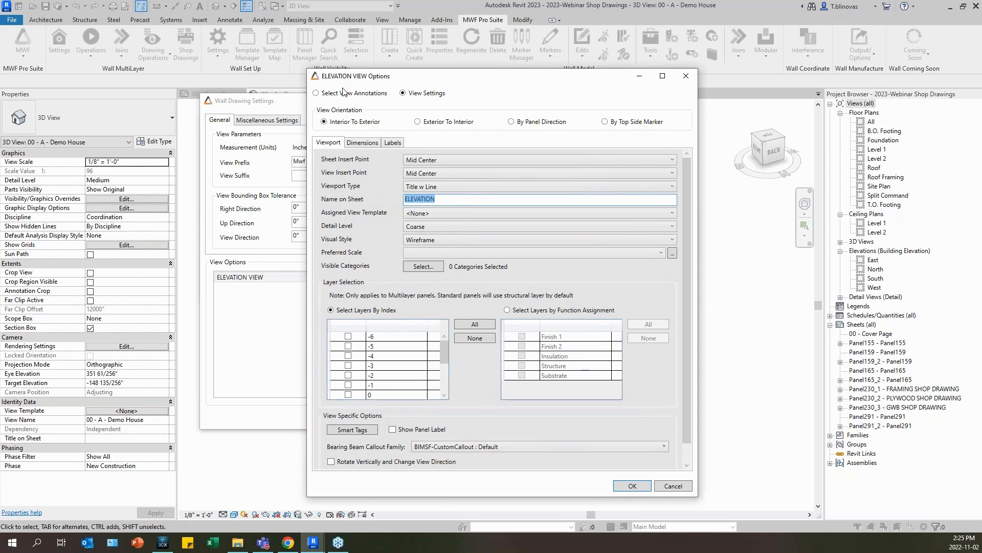
{"action": "left_click", "coordinate": [443, 199]}
{"action": "left_click_drag", "start_coordinate": [444, 200], "coordinate": [386, 199]}
{"action": "left_click_drag", "start_coordinate": [377, 79], "coordinate": [455, 79]}
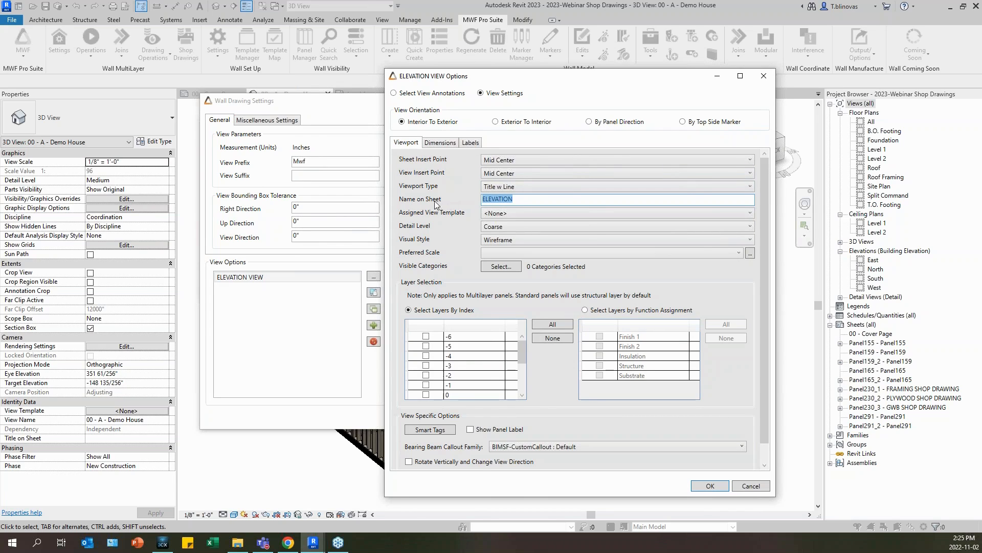
{"action": "key", "text": "BackSpace"}
{"action": "key", "text": "BackSpace"}
{"action": "type", "text": "ELEVATION"}
{"action": "left_click_drag", "start_coordinate": [513, 200], "coordinate": [474, 199]}
{"action": "left_click_drag", "start_coordinate": [545, 76], "coordinate": [436, 73]}
Look over the view templates that can be assigned to ELEVATION VIEW, leaving the assignment at <None>
{"action": "left_click", "coordinate": [401, 212]}
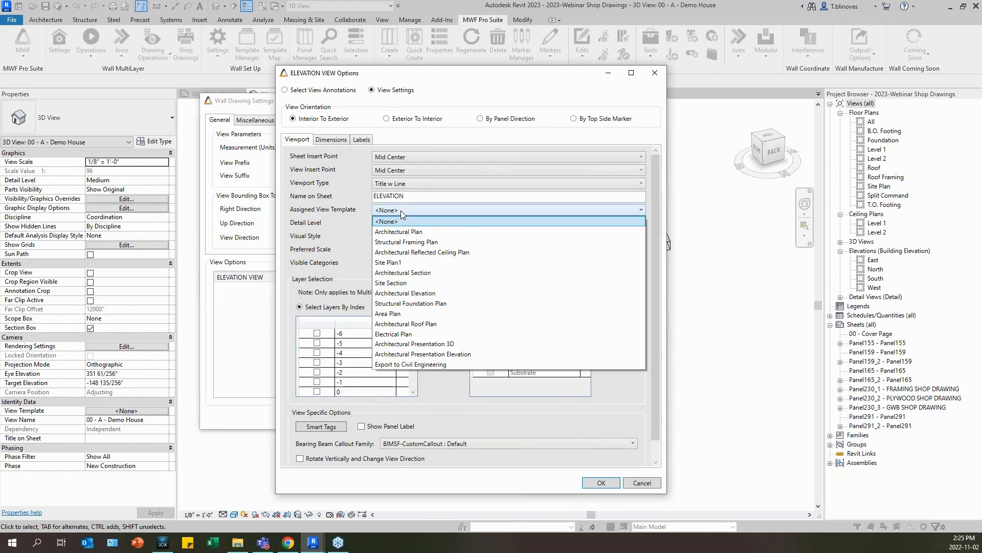
{"action": "left_click", "coordinate": [401, 210]}
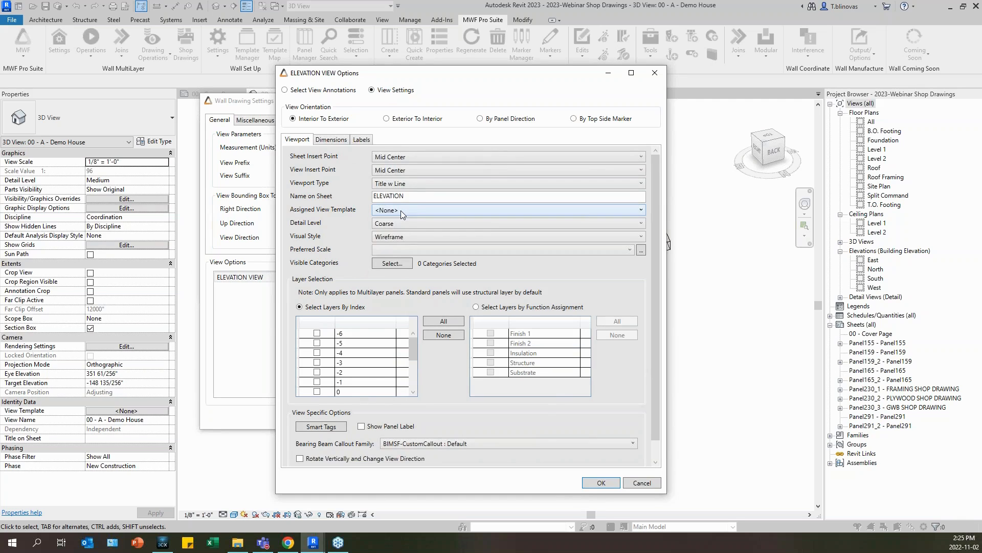
{"action": "left_click", "coordinate": [401, 211]}
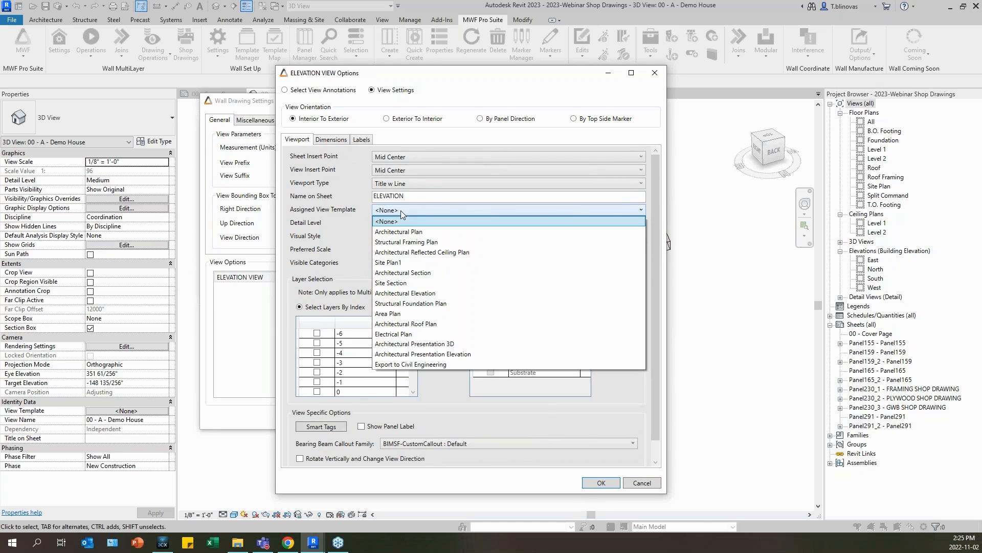
{"action": "left_click", "coordinate": [400, 210]}
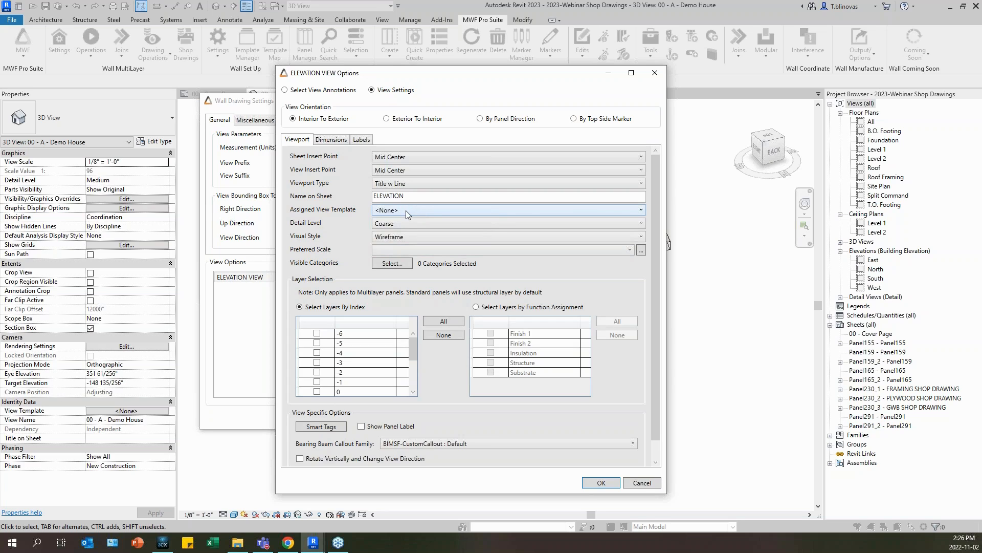
Set ELEVATION VIEW's detail level to Fine, visual style to ShadingWithEdges and preferred scale to 3/8" = 1'-0"
{"action": "left_click", "coordinate": [407, 223]}
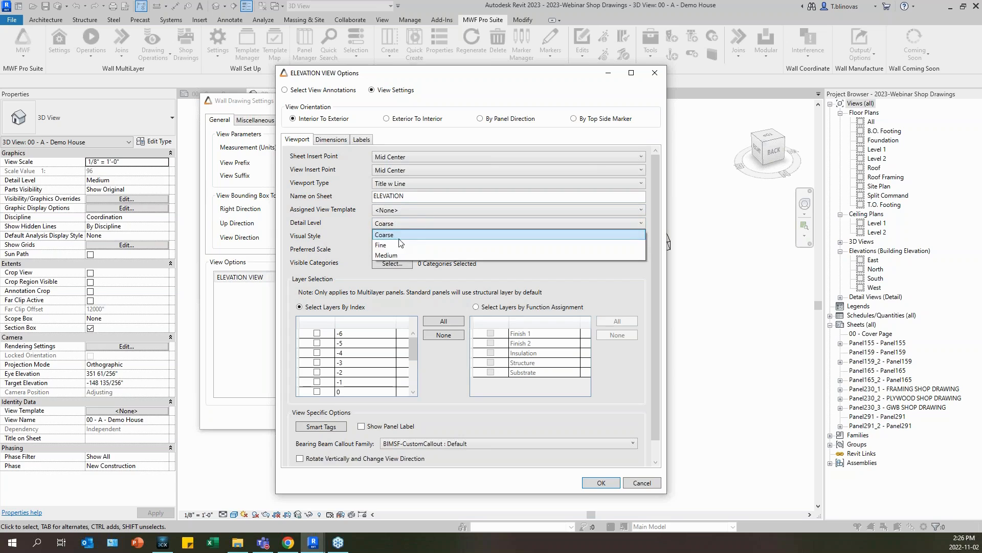
{"action": "left_click", "coordinate": [404, 256]}
{"action": "left_click", "coordinate": [406, 237]}
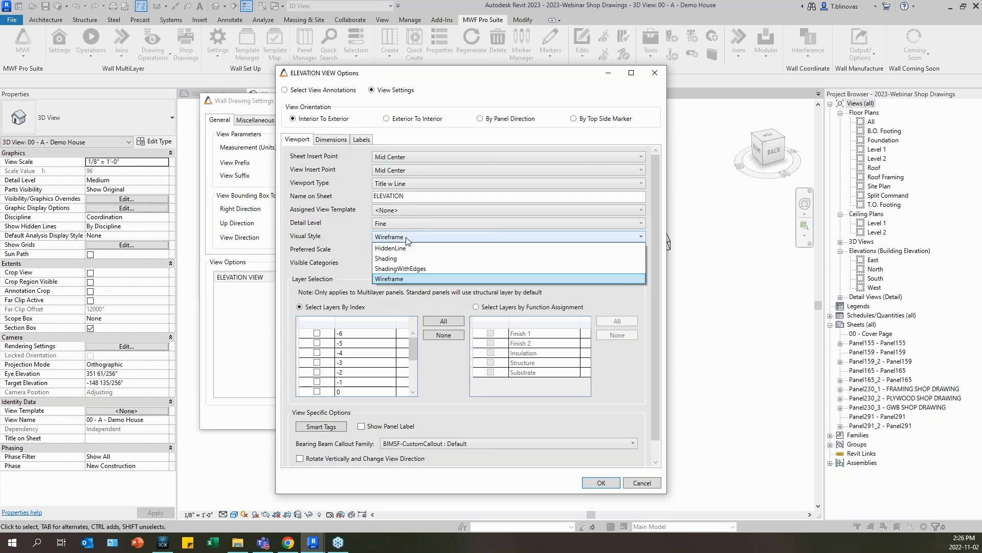
{"action": "left_click", "coordinate": [412, 269]}
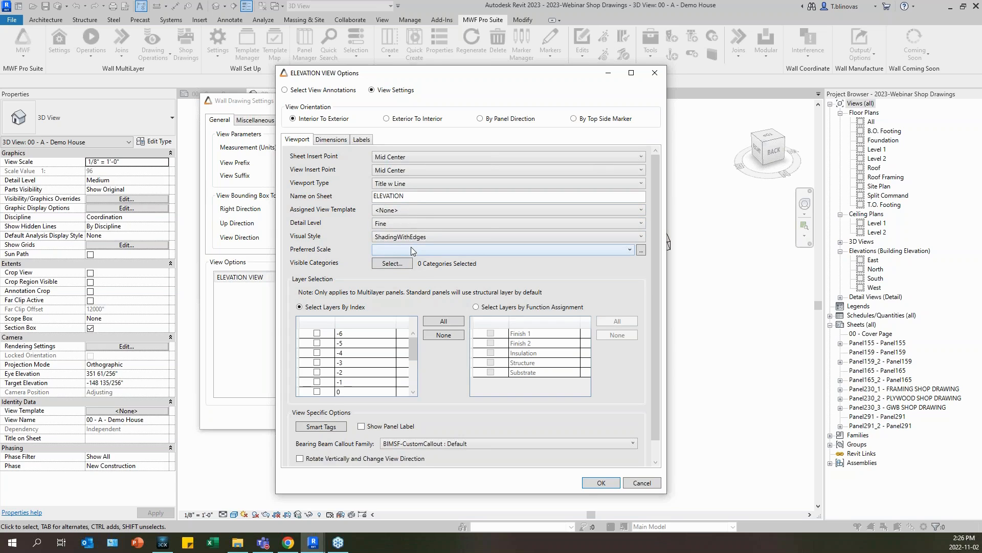
{"action": "left_click", "coordinate": [412, 250]}
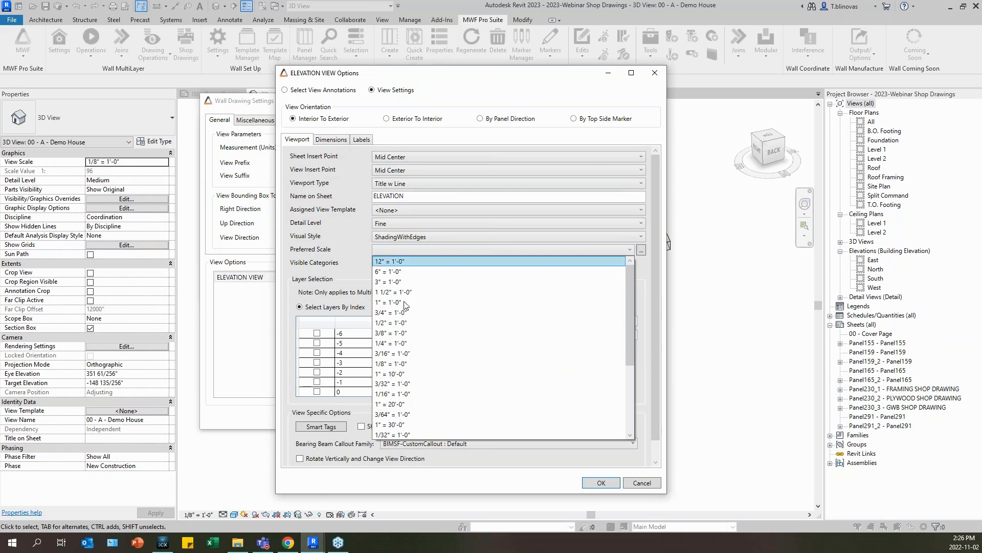
{"action": "left_click", "coordinate": [406, 334]}
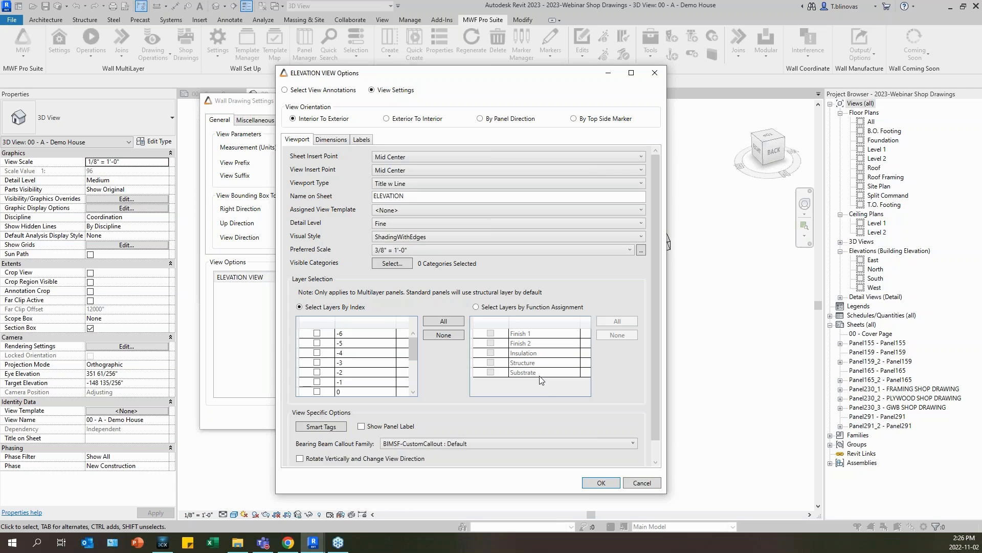
Select ELEVATION VIEW's layers by function assignment with only Structure enabled, trying selection by index at layer 0 in between
{"action": "left_click", "coordinate": [476, 307]}
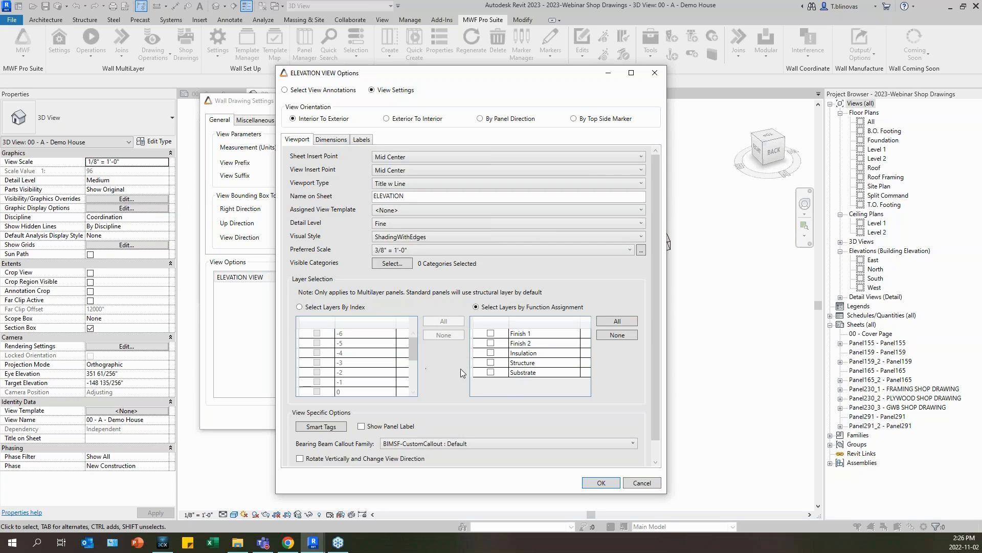
{"action": "left_click", "coordinate": [491, 363]}
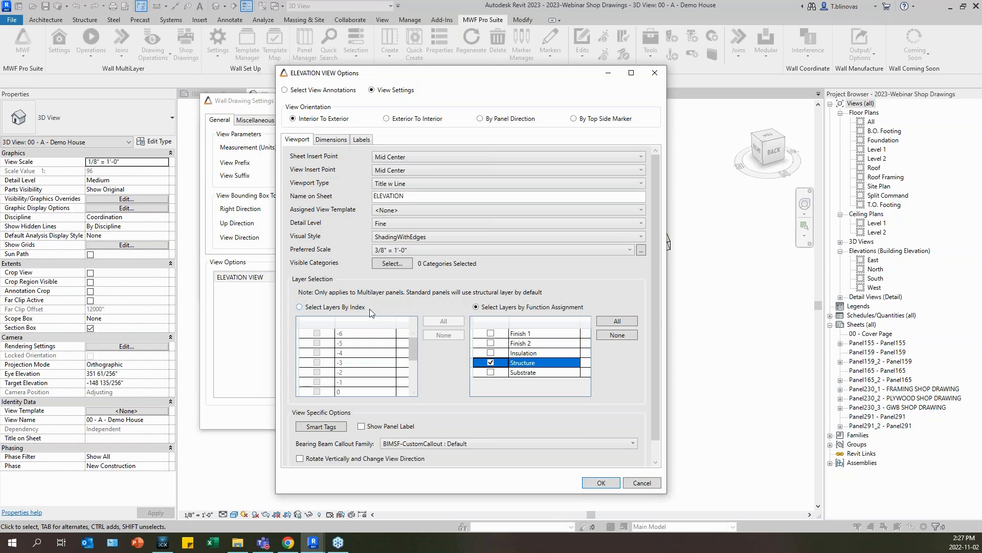
{"action": "left_click", "coordinate": [312, 309]}
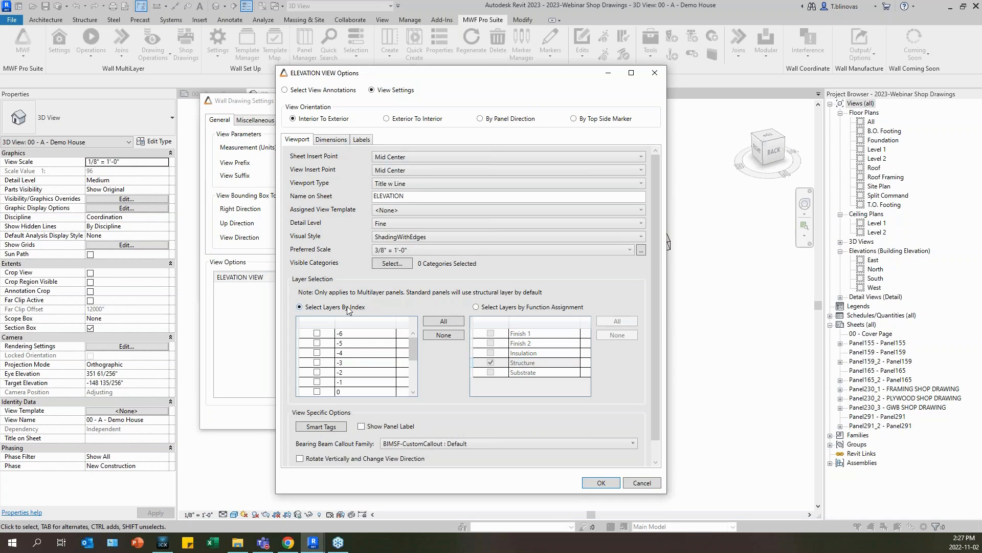
{"action": "left_click", "coordinate": [318, 392]}
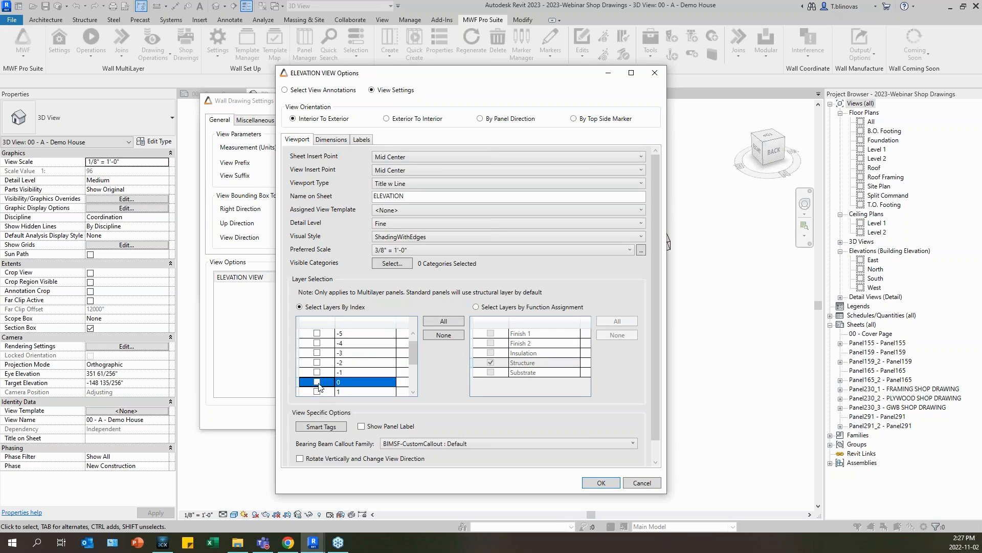
{"action": "left_click", "coordinate": [494, 308]}
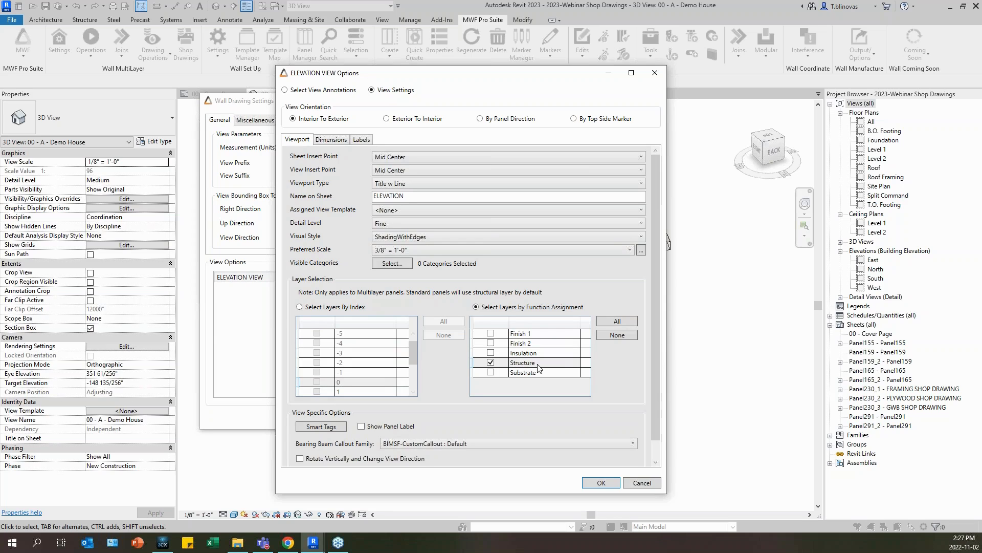
Look through the visible categories available for ELEVATION VIEW, including the door entries, and close the list without selecting any
{"action": "scroll", "coordinate": [627, 381], "scroll_direction": "down", "scroll_amount": 1}
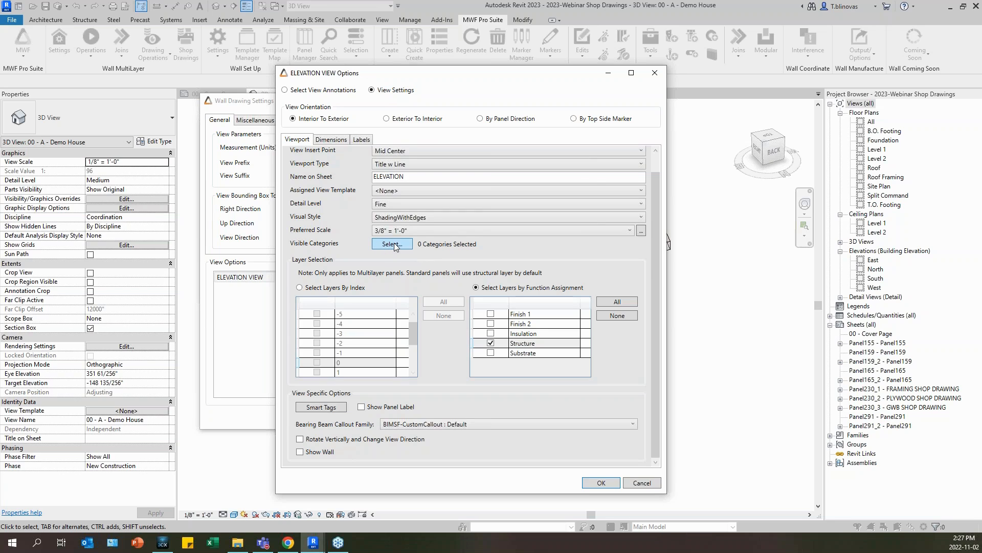
{"action": "left_click", "coordinate": [391, 244]}
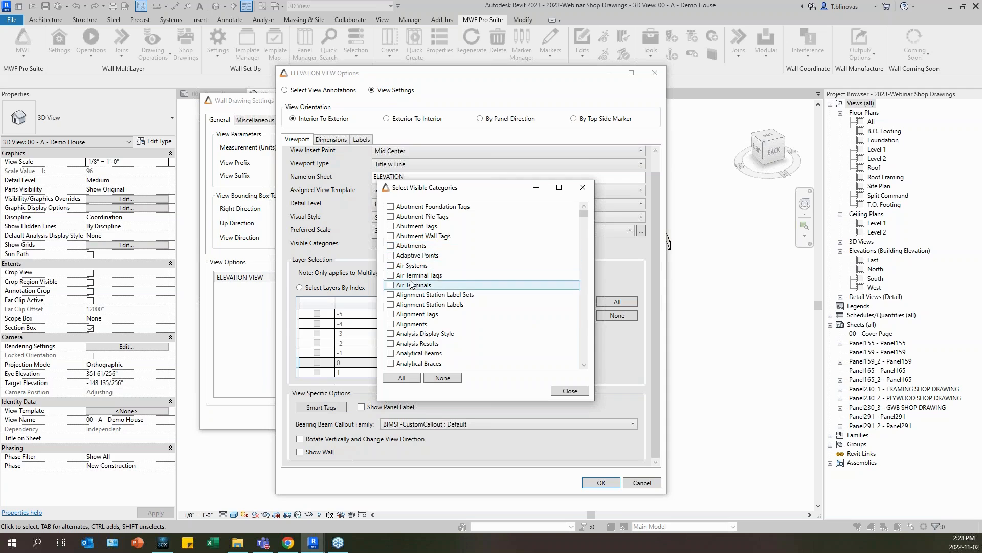
{"action": "scroll", "coordinate": [399, 307], "scroll_direction": "down", "scroll_amount": 5}
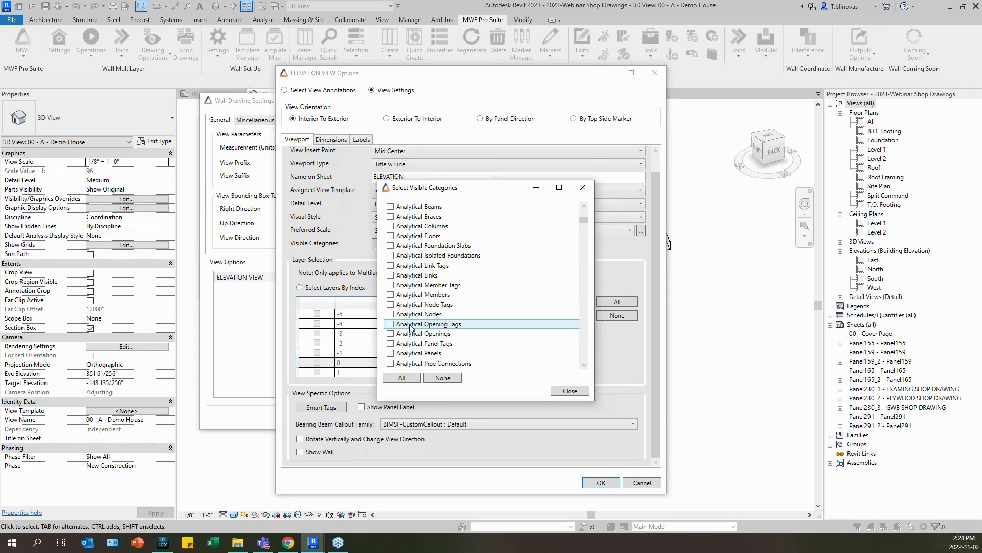
{"action": "scroll", "coordinate": [410, 326], "scroll_direction": "down", "scroll_amount": 15}
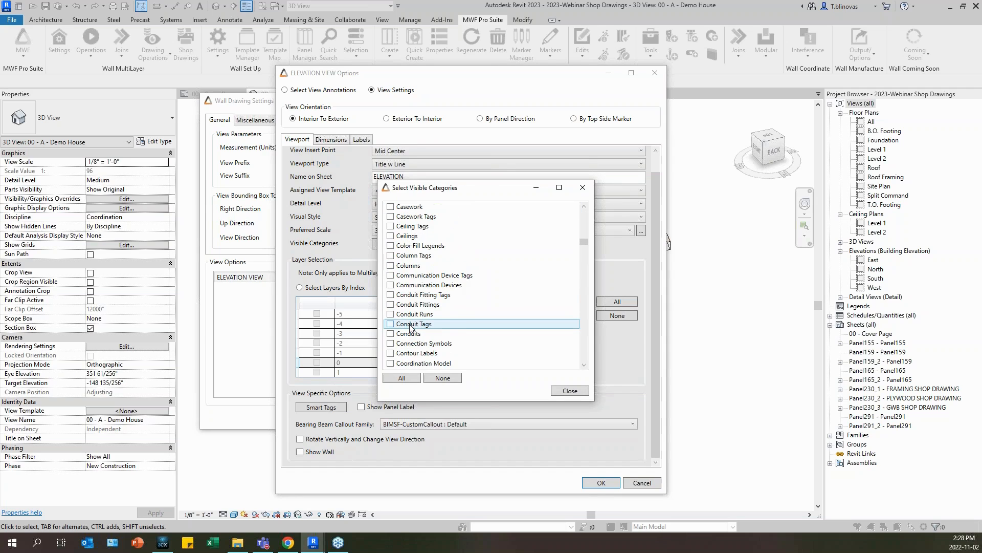
{"action": "scroll", "coordinate": [410, 326], "scroll_direction": "down", "scroll_amount": 9}
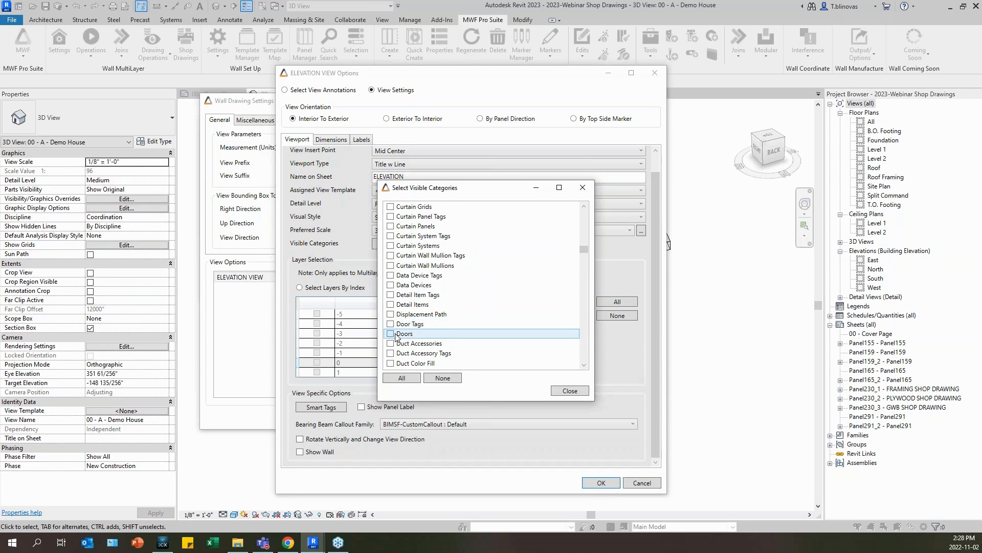
{"action": "scroll", "coordinate": [404, 334], "scroll_direction": "down", "scroll_amount": 2}
{"action": "scroll", "coordinate": [404, 334], "scroll_direction": "up", "scroll_amount": 5}
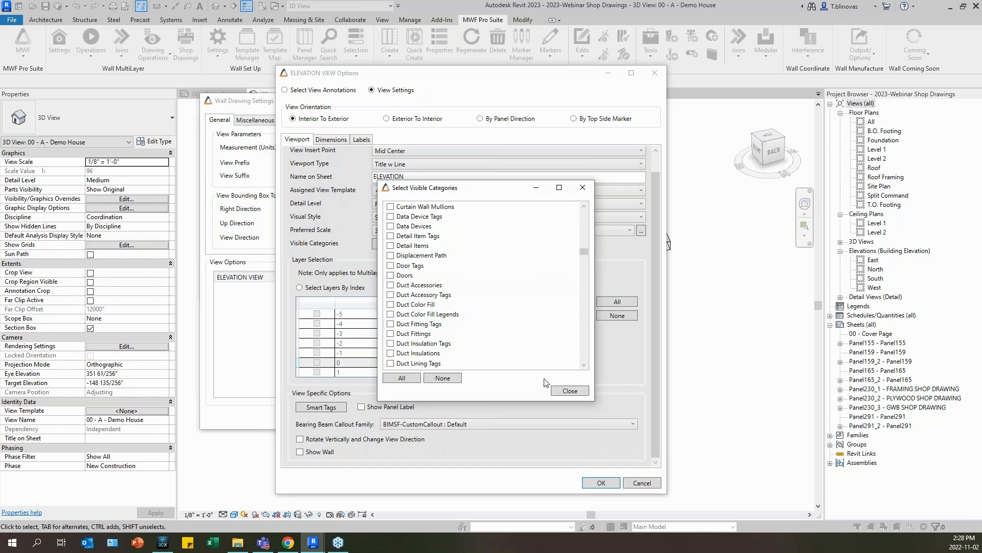
{"action": "left_click", "coordinate": [571, 391]}
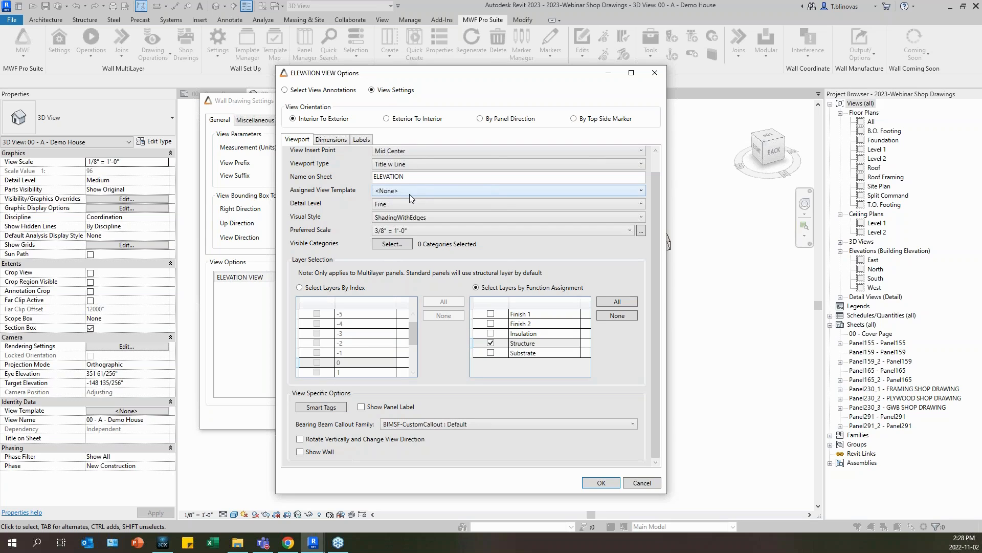
Set the Left Elevation Height and Top Elevation Length dimension types to Angular - 3/32" Arial - Line Leader - Text Above
{"action": "left_click_drag", "start_coordinate": [441, 78], "coordinate": [506, 62]}
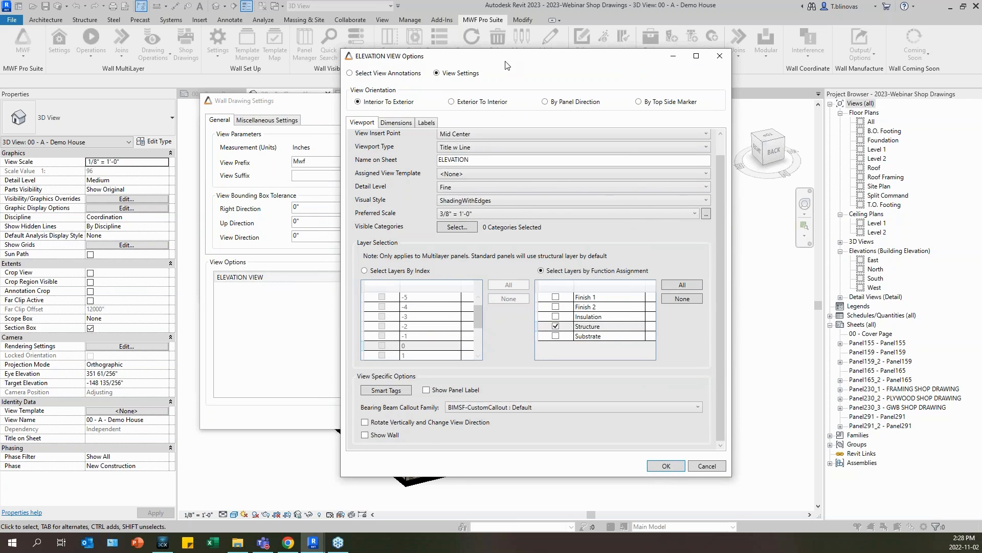
{"action": "left_click_drag", "start_coordinate": [505, 63], "coordinate": [473, 63]}
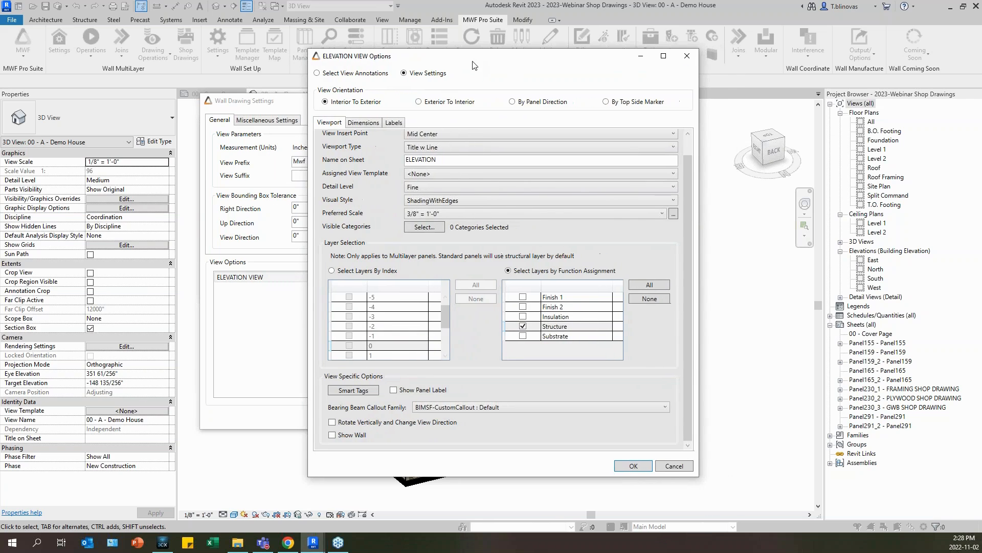
{"action": "left_click", "coordinate": [368, 123]}
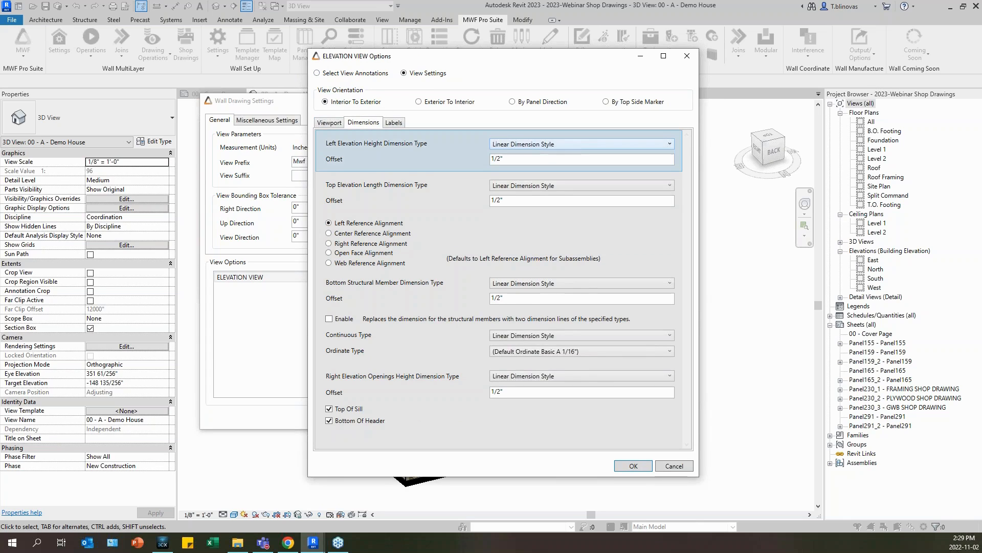
{"action": "left_click", "coordinate": [578, 143]}
{"action": "scroll", "coordinate": [588, 230], "scroll_direction": "down", "scroll_amount": 1}
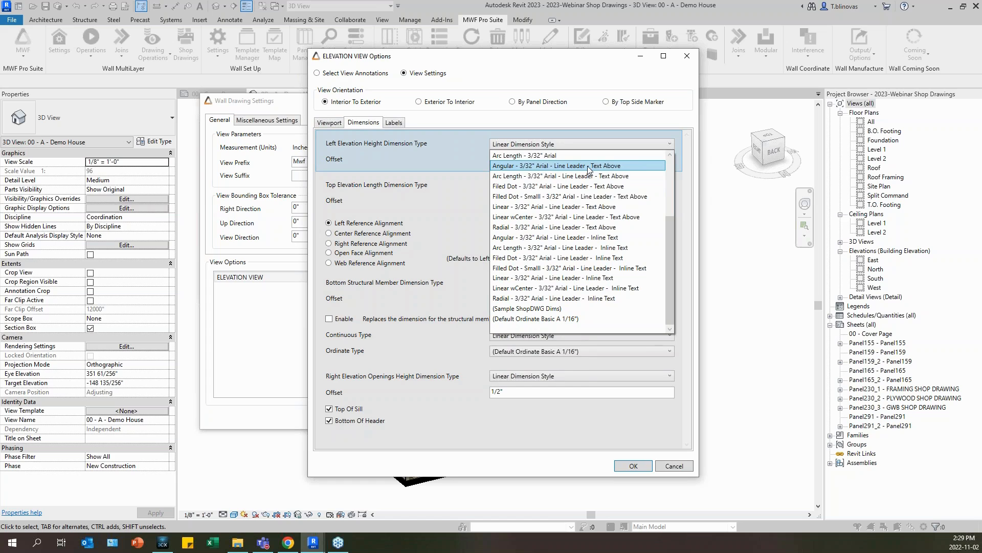
{"action": "left_click", "coordinate": [561, 166]}
{"action": "left_click", "coordinate": [568, 179]}
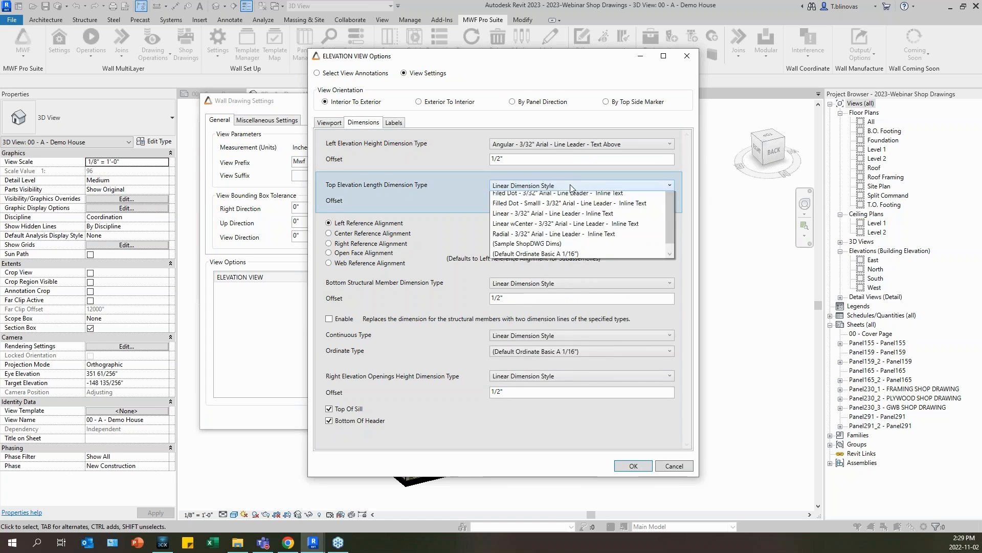
{"action": "left_click", "coordinate": [566, 219]}
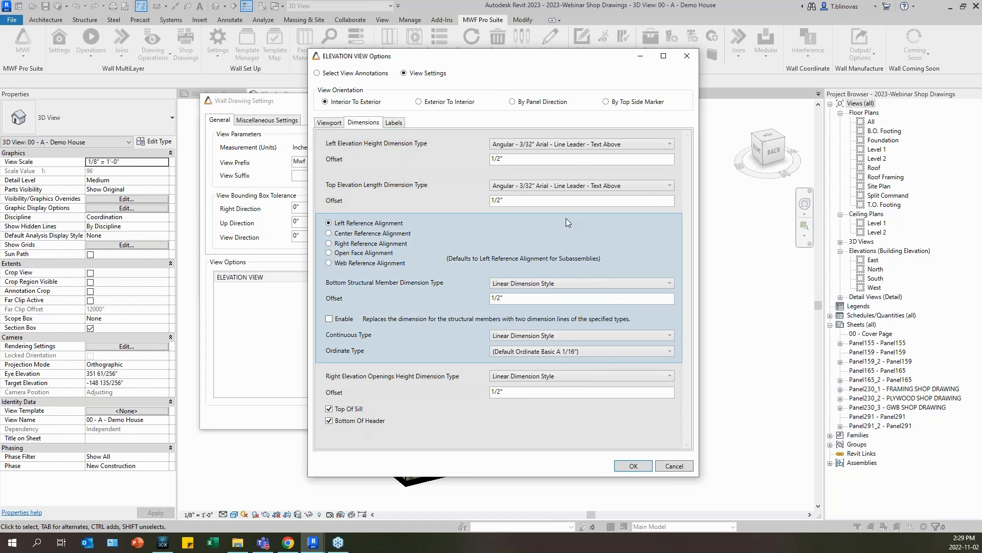
Set the Bottom Structural Member and Right Elevation Openings Height dimension types to Angular - 3/32" Arial - Line Leader - Text Above
{"action": "left_click", "coordinate": [567, 282]}
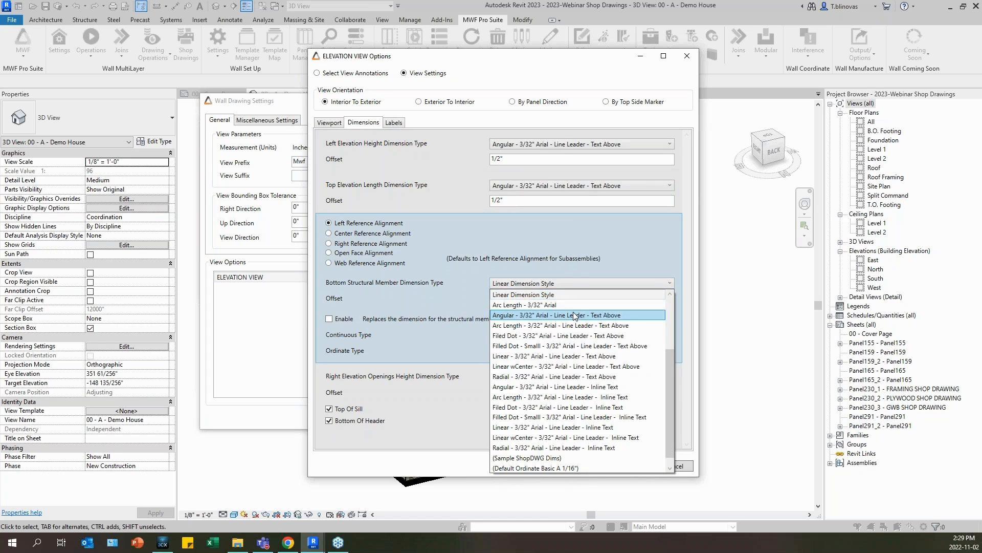
{"action": "scroll", "coordinate": [573, 309], "scroll_direction": "down", "scroll_amount": 1}
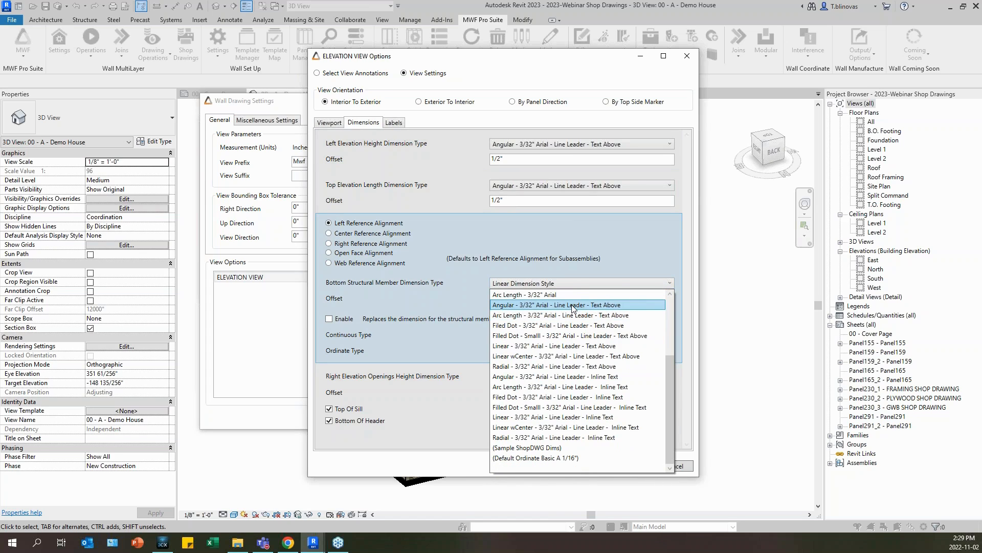
{"action": "left_click", "coordinate": [572, 306]}
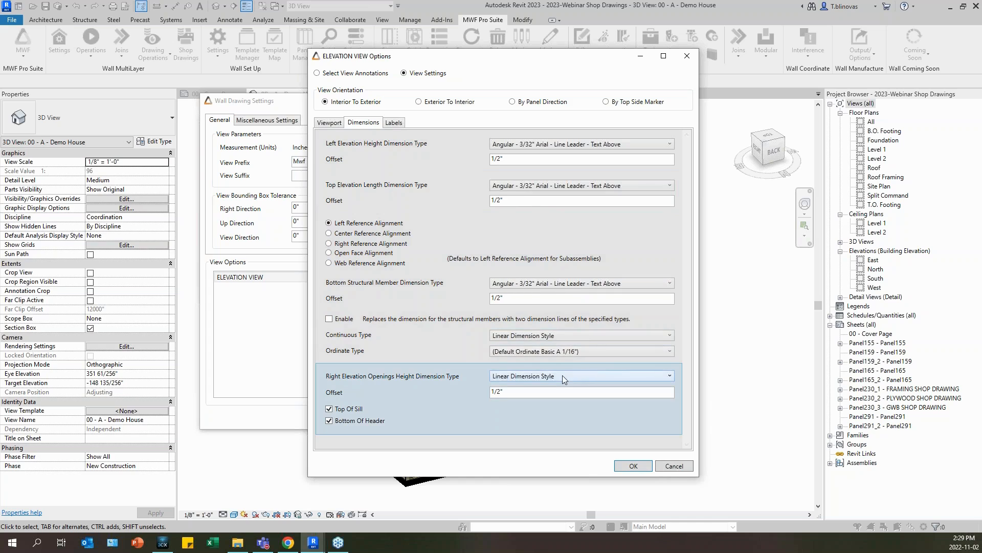
{"action": "left_click", "coordinate": [563, 375]}
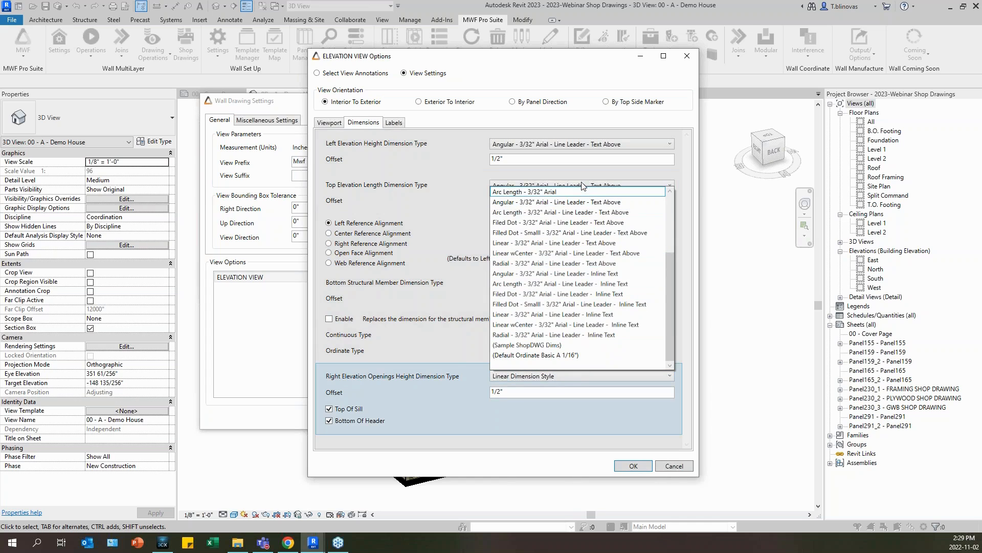
{"action": "left_click", "coordinate": [580, 203]}
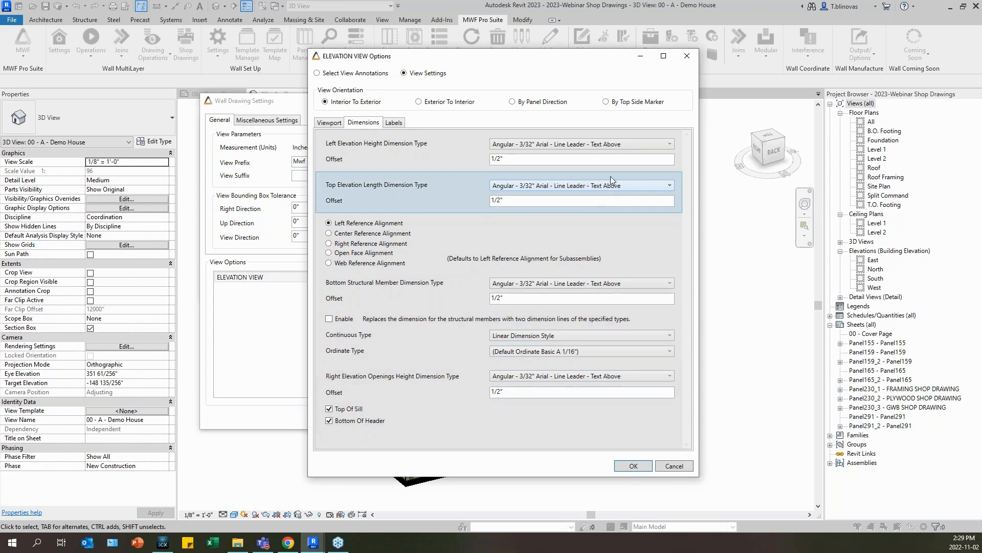
Set the structural member dimensions to Web Reference Alignment, trying the Center, Right and Open Face alignments in between
{"action": "left_click_drag", "start_coordinate": [505, 160], "coordinate": [483, 155]}
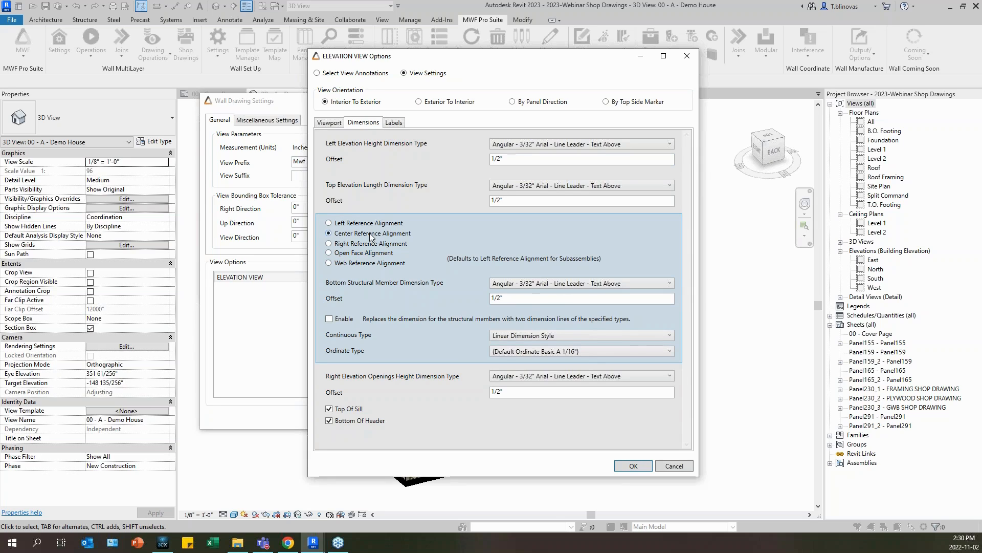
{"action": "left_click", "coordinate": [372, 244]}
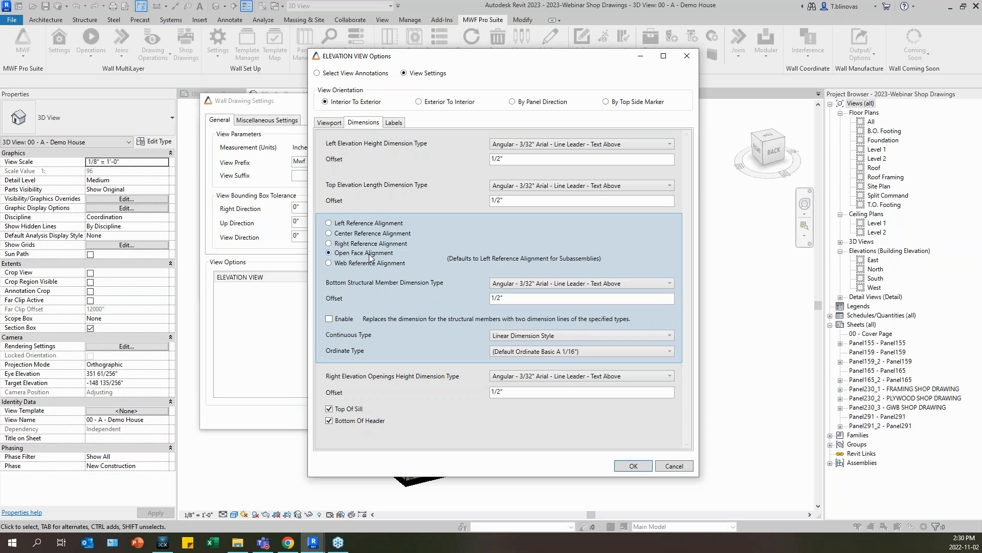
{"action": "left_click", "coordinate": [347, 265]}
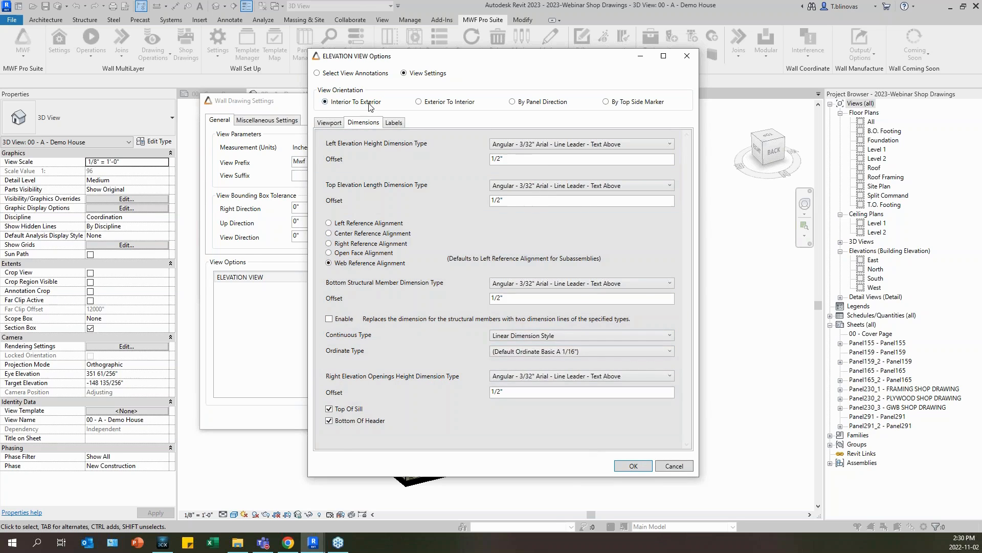
Set ELEVATION VIEW's framing label method to By Schedule Label and accept the view options
{"action": "left_click", "coordinate": [395, 123]}
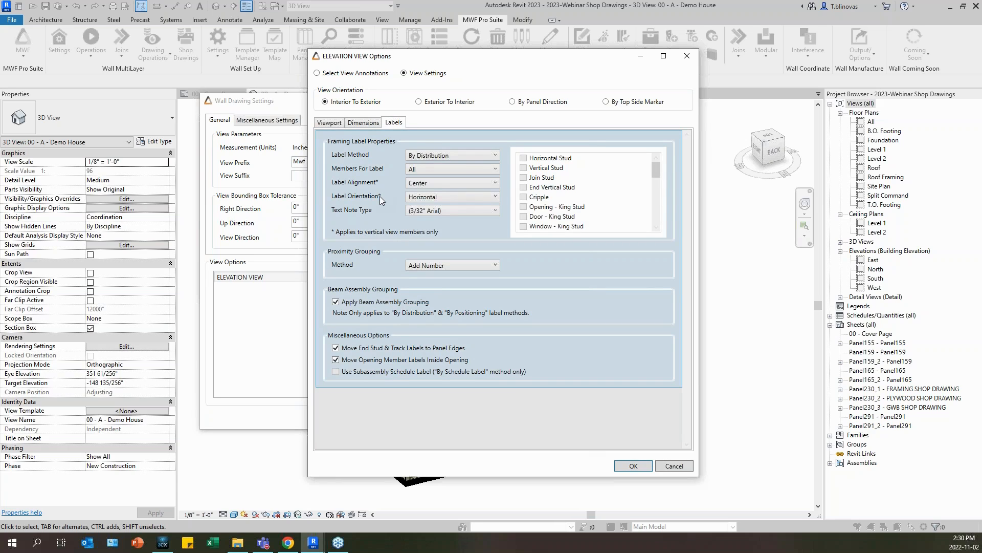
{"action": "left_click", "coordinate": [462, 156]}
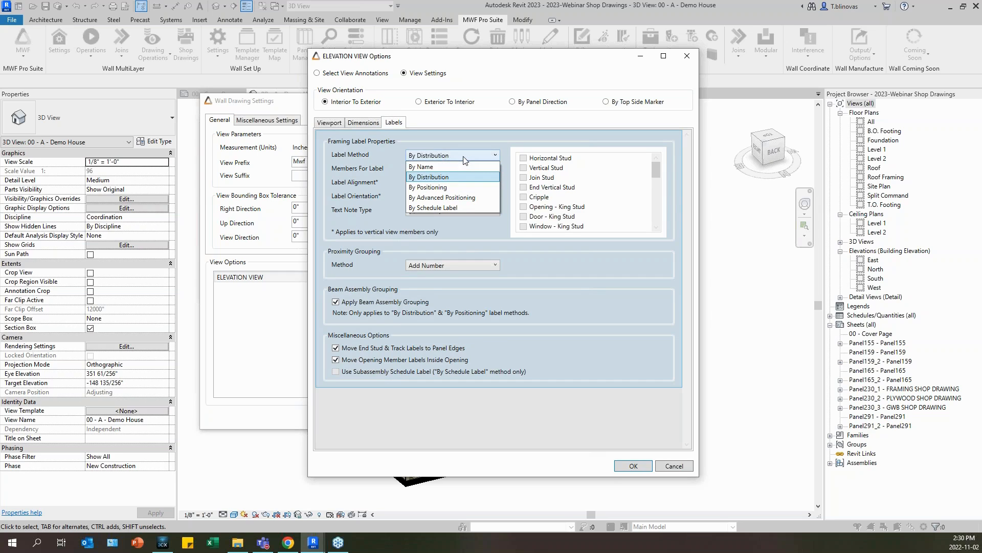
{"action": "left_click", "coordinate": [455, 208]}
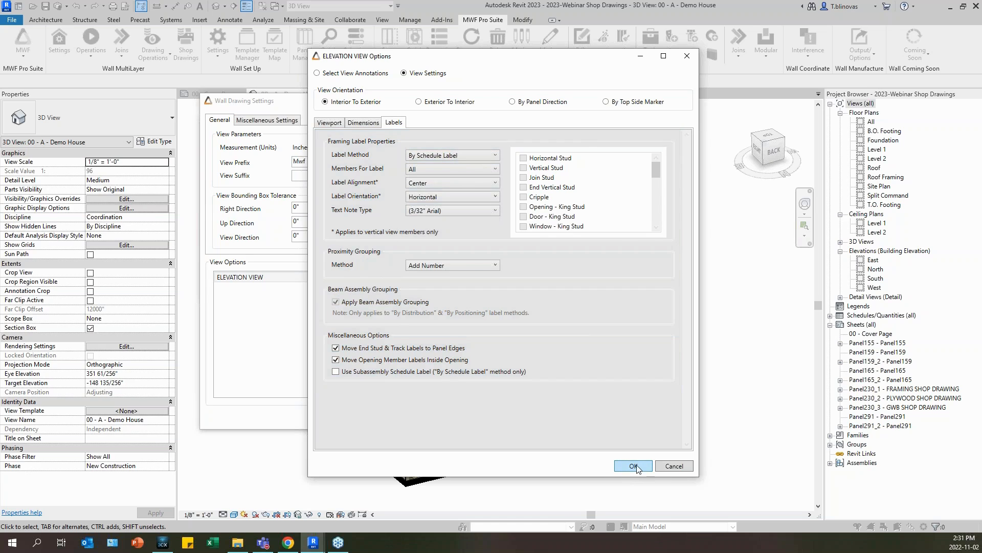
{"action": "left_click", "coordinate": [633, 466]}
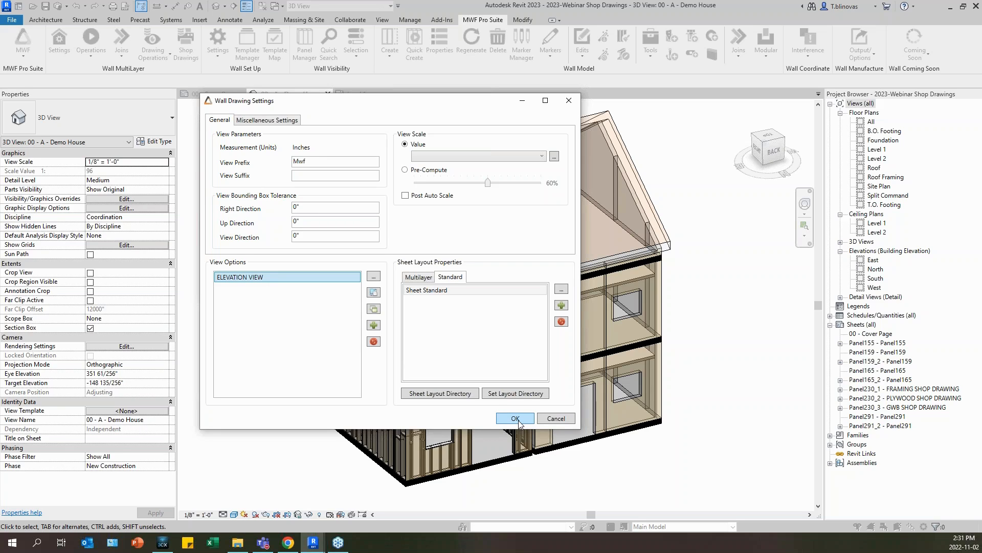
Switch to File Explorer and browse to the StrucSoft Solutions folder in C:\Program Files
{"action": "left_click", "coordinate": [238, 542]}
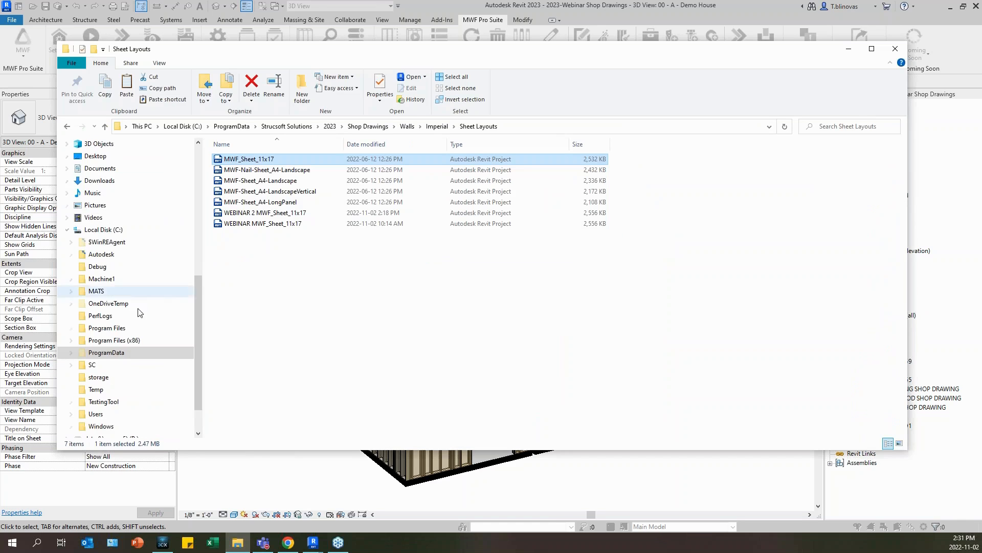
{"action": "scroll", "coordinate": [133, 332], "scroll_direction": "down", "scroll_amount": 2}
{"action": "left_click", "coordinate": [119, 183]}
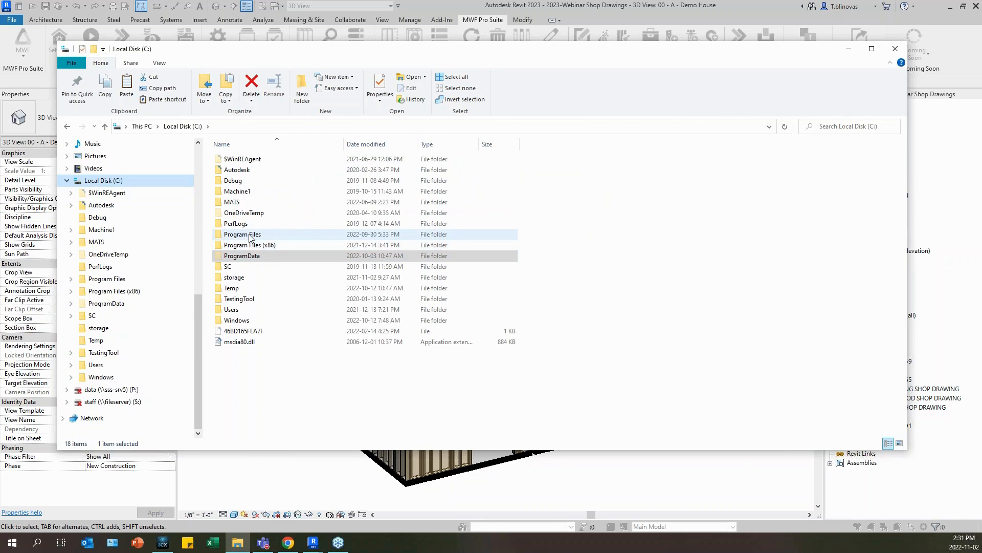
{"action": "double_click", "coordinate": [249, 235]}
{"action": "left_click", "coordinate": [256, 268]}
{"action": "key", "text": "s"}
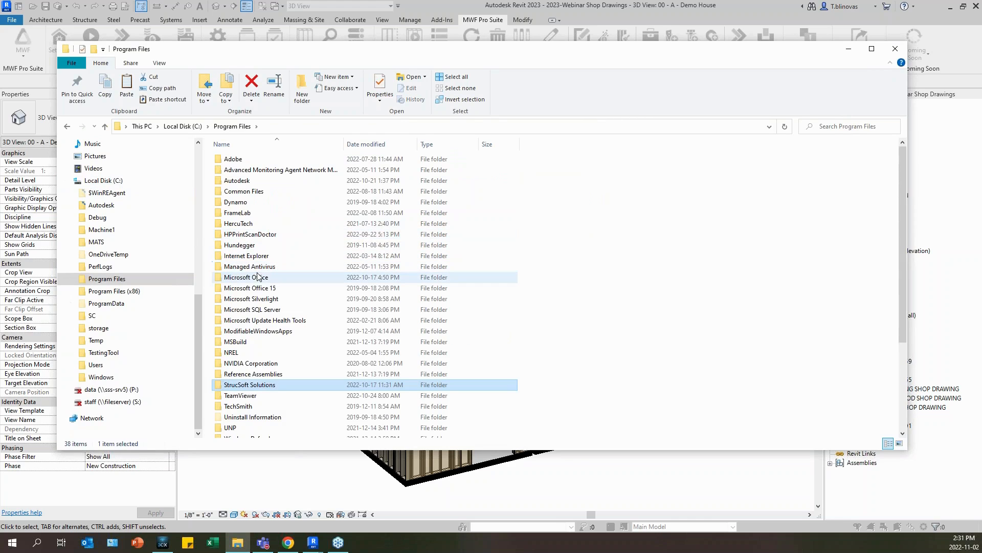
{"action": "double_click", "coordinate": [268, 386]}
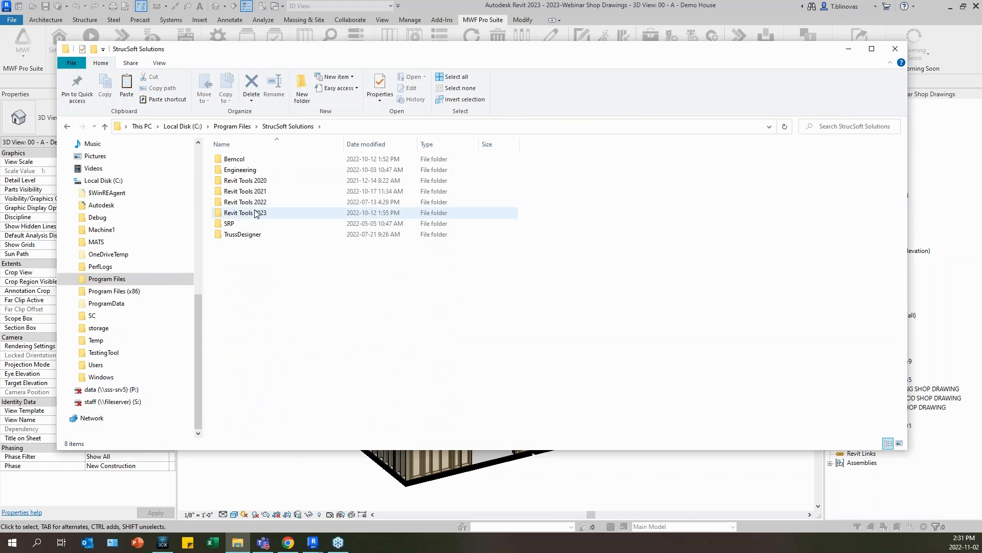
Open the tagmapping text file from Revit Tools 2023\Commands\2023\MWF\config in Notepad
{"action": "double_click", "coordinate": [255, 213]}
{"action": "double_click", "coordinate": [248, 161]}
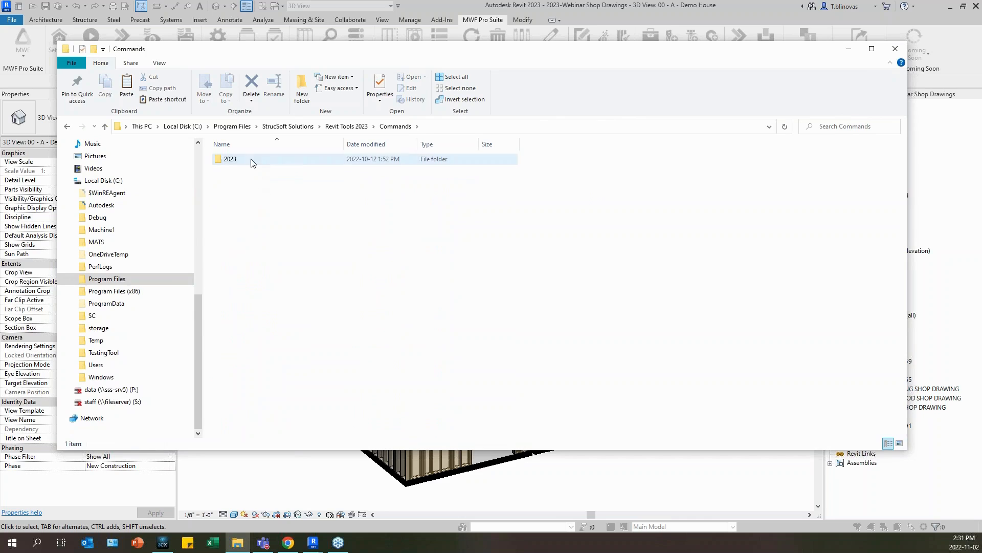
{"action": "double_click", "coordinate": [251, 160]}
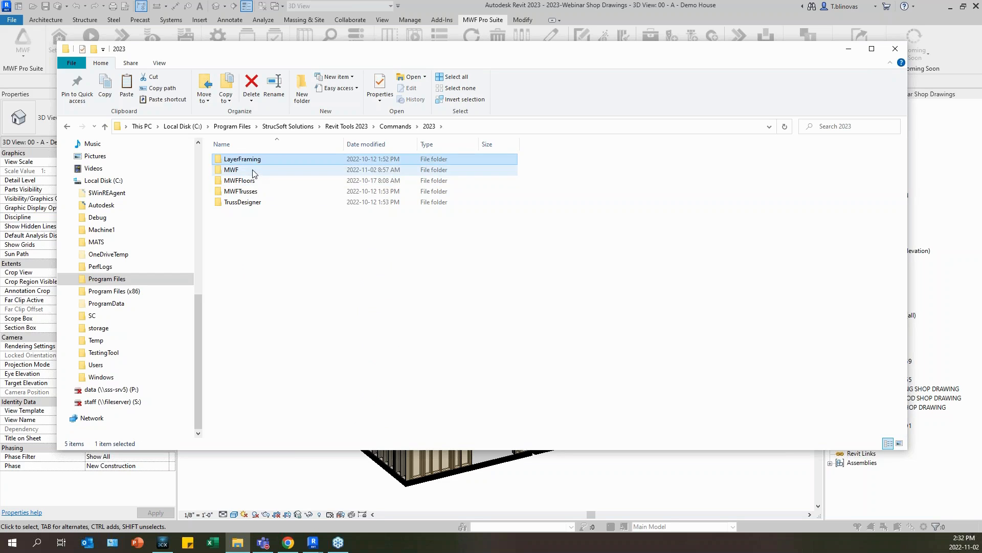
{"action": "double_click", "coordinate": [254, 173]}
{"action": "double_click", "coordinate": [249, 181]}
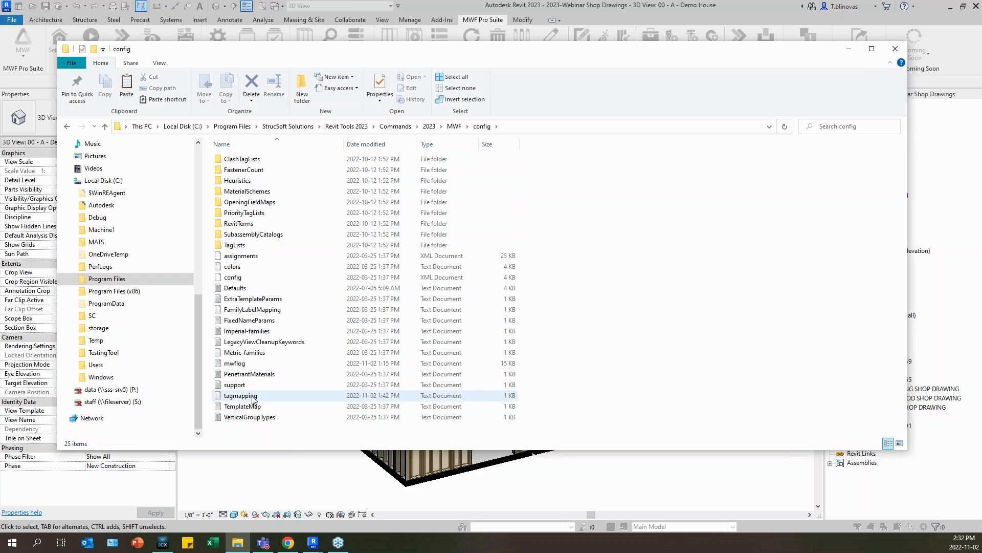
{"action": "double_click", "coordinate": [253, 397]}
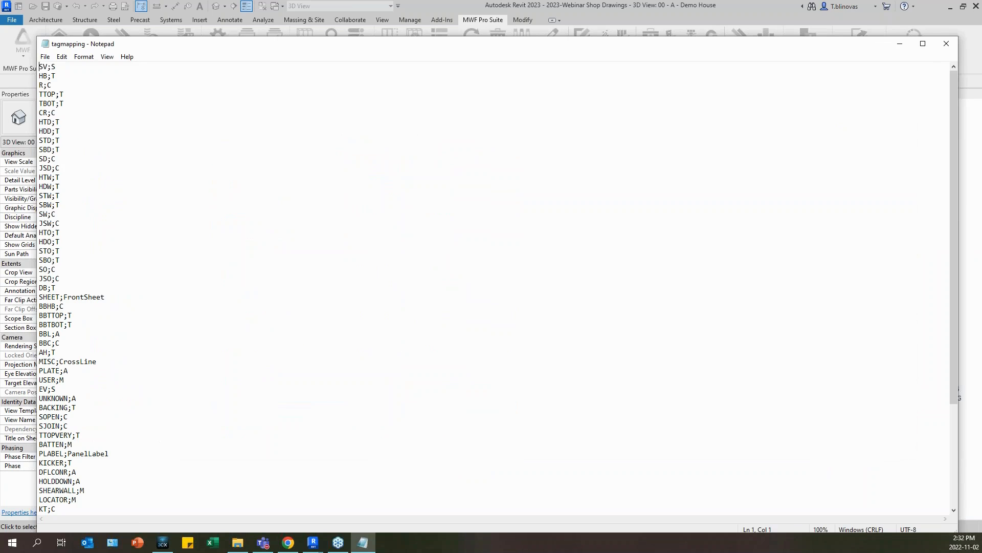
Examine how the SV and TTOP tags are paired with label letters in the tagmapping file
{"action": "left_click_drag", "start_coordinate": [296, 48], "coordinate": [404, 42]}
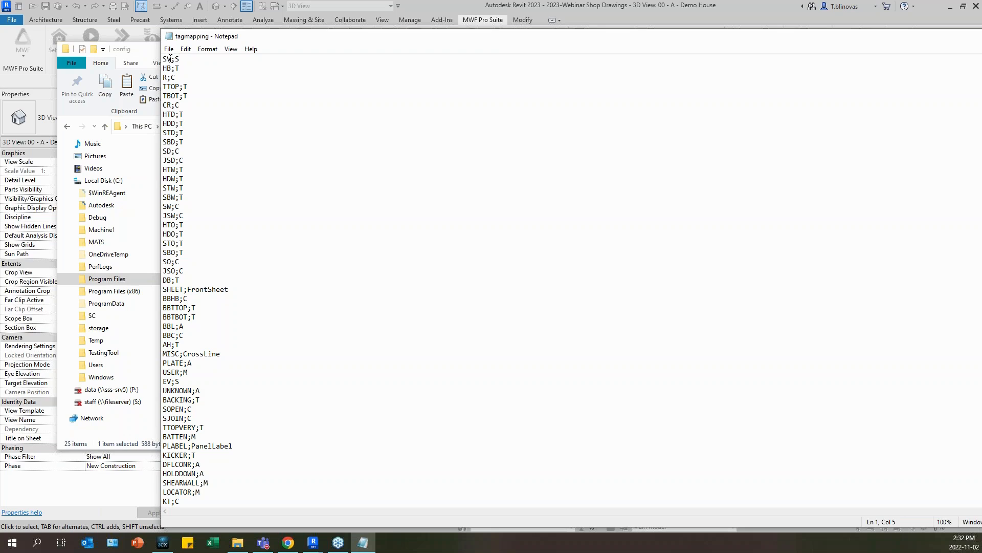
{"action": "left_click_drag", "start_coordinate": [170, 59], "coordinate": [164, 59]}
{"action": "left_click_drag", "start_coordinate": [179, 87], "coordinate": [156, 86]}
{"action": "double_click", "coordinate": [170, 59]}
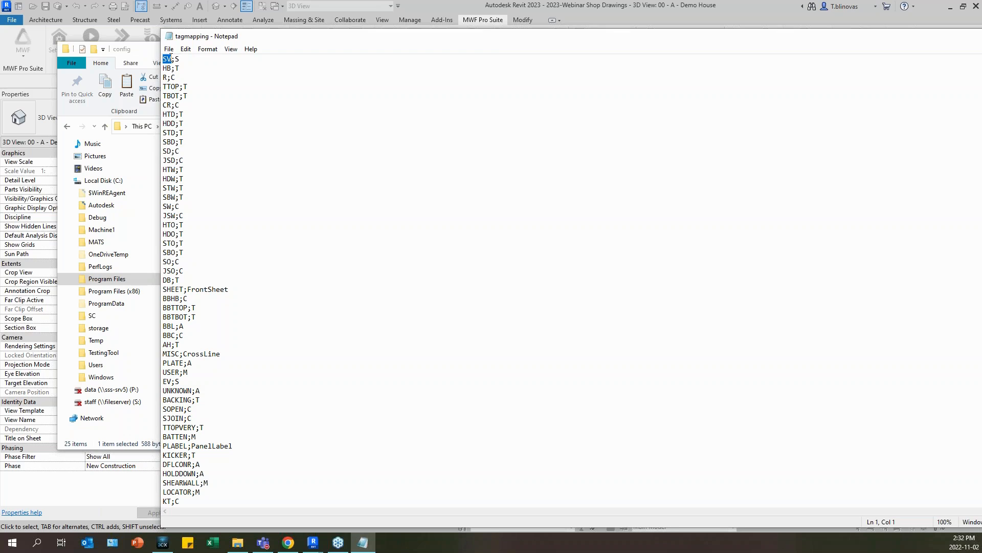
{"action": "double_click", "coordinate": [178, 59]}
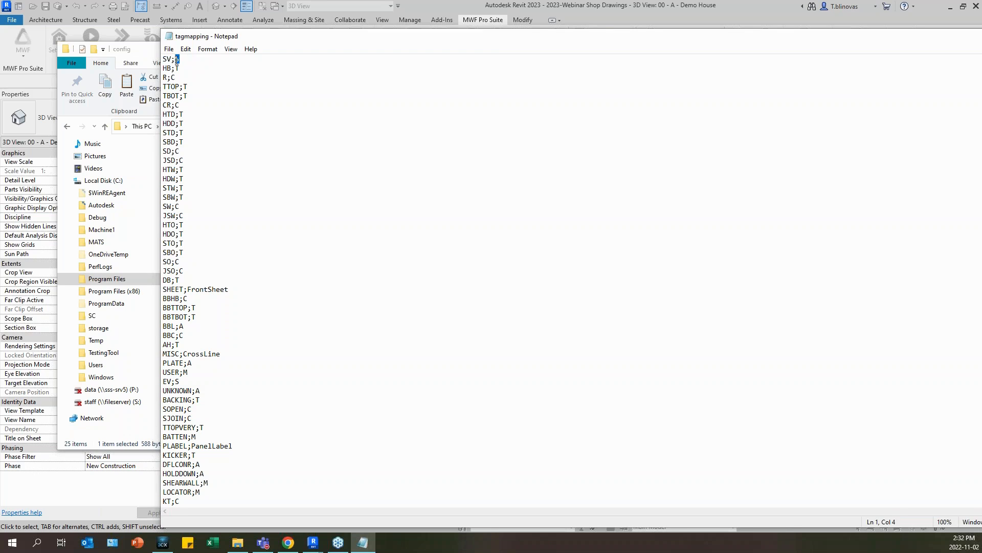
{"action": "left_click_drag", "start_coordinate": [179, 86], "coordinate": [159, 86]}
Change the label letter mapped to the SV and EV tags to A in the tagmapping file
{"action": "left_click", "coordinate": [188, 87]}
{"action": "key", "text": "BackSpace"}
{"action": "type", "text": "a"}
{"action": "key", "text": "BackSpace"}
{"action": "type", "text": "A"}
{"action": "left_click", "coordinate": [180, 381]}
{"action": "key", "text": "BackSpace"}
{"action": "type", "text": "a"}
{"action": "key", "text": "BackSpace"}
{"action": "type", "text": "A"}
Change the label letter mapped to the TTOP and TBOT tags to B and save the tagmapping file
{"action": "left_click", "coordinate": [190, 86]}
{"action": "type", "text": "B"}
{"action": "left_click", "coordinate": [190, 97]}
{"action": "type", "text": "B"}
{"action": "left_click", "coordinate": [169, 48]}
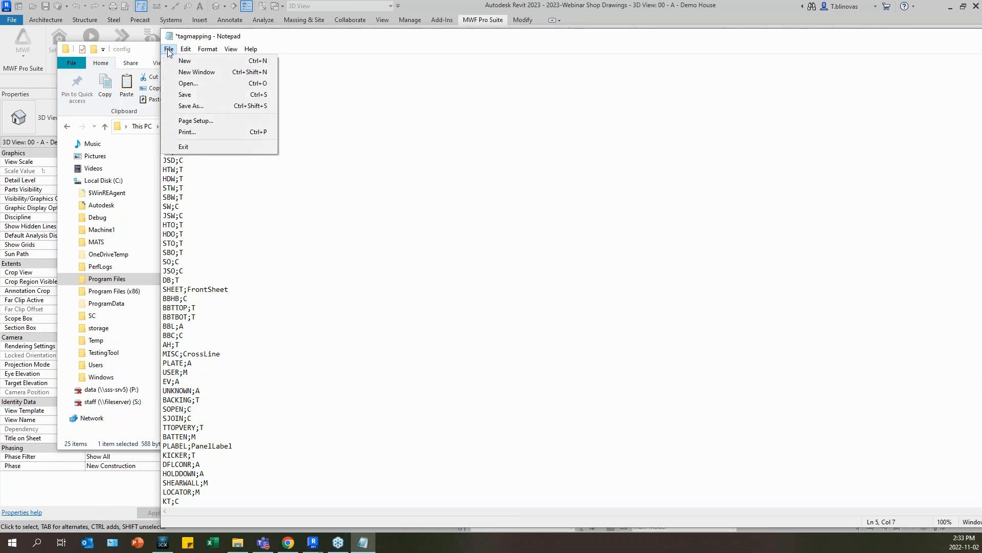
{"action": "left_click", "coordinate": [190, 95]}
Close the tagmapping file and its config folder, and accept the Wall Drawing Settings in Revit
{"action": "left_click_drag", "start_coordinate": [412, 37], "coordinate": [352, 27]}
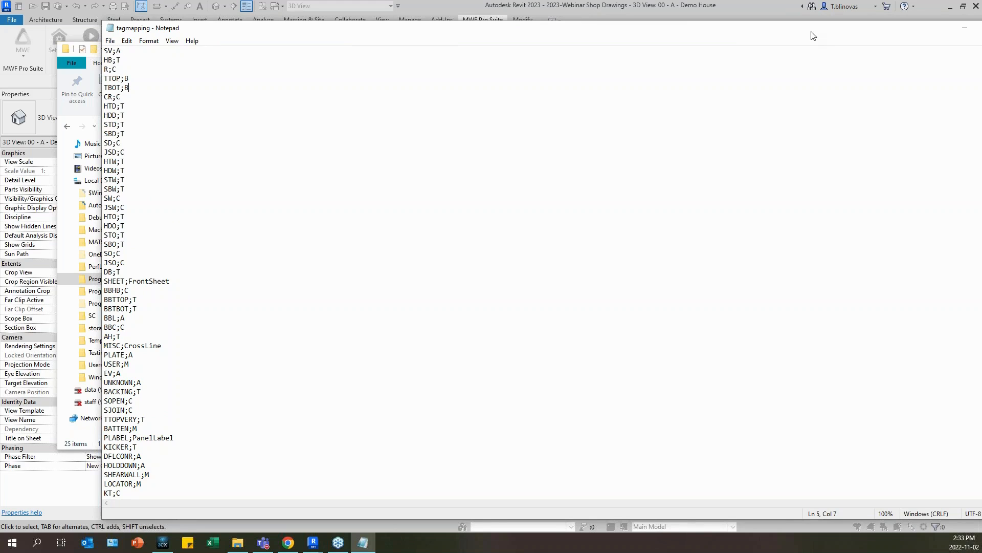
{"action": "left_click_drag", "start_coordinate": [803, 32], "coordinate": [702, 45]}
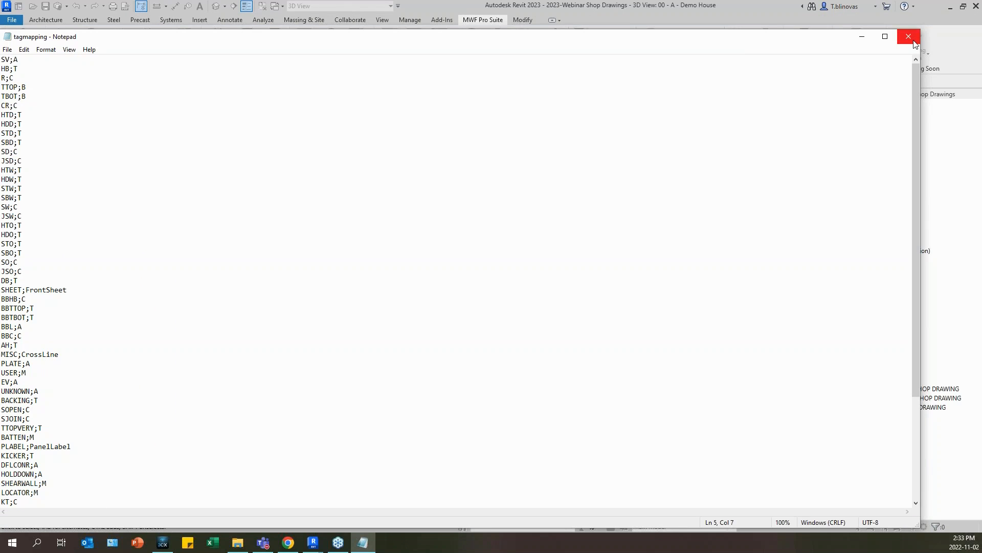
{"action": "left_click", "coordinate": [908, 37]}
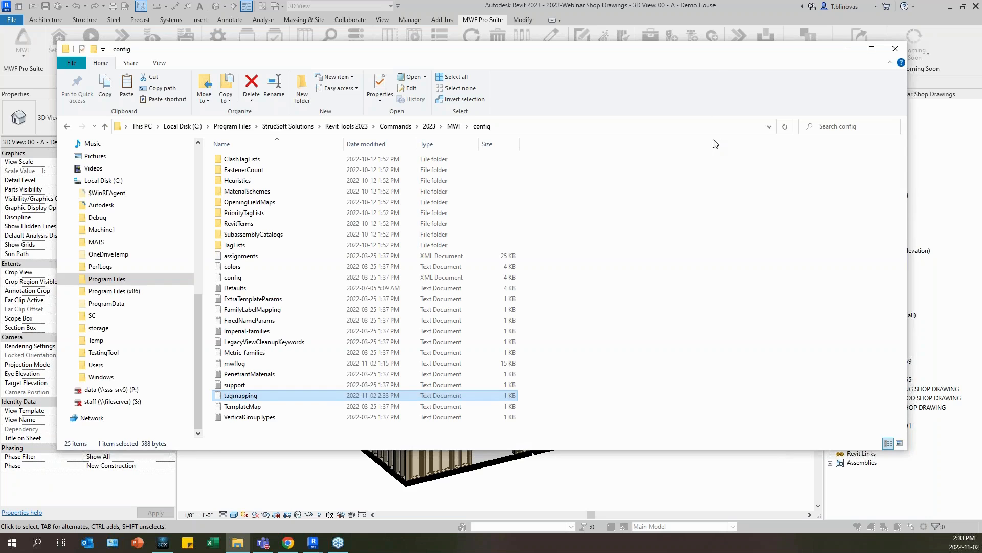
{"action": "left_click", "coordinate": [897, 49]}
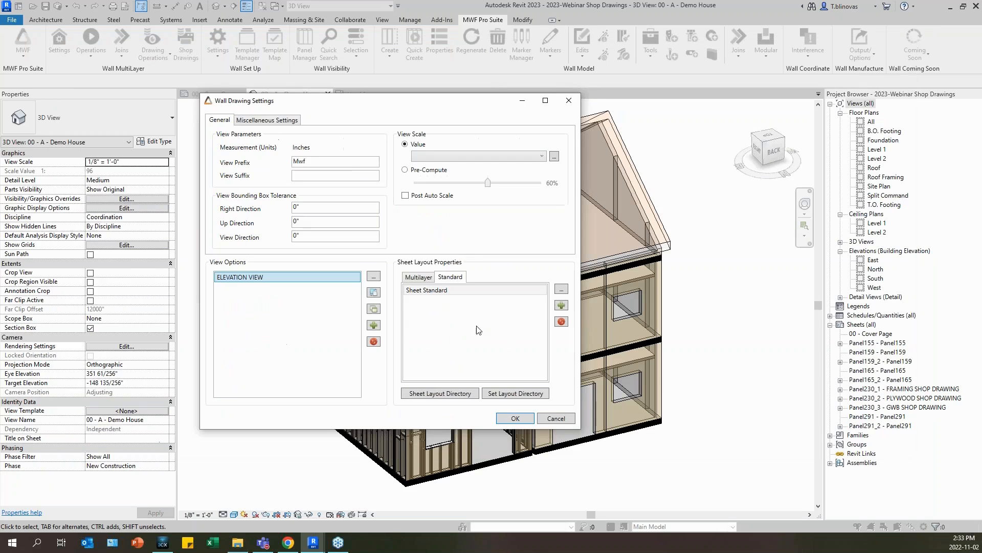
{"action": "left_click", "coordinate": [515, 419]}
{"action": "left_click", "coordinate": [378, 290]}
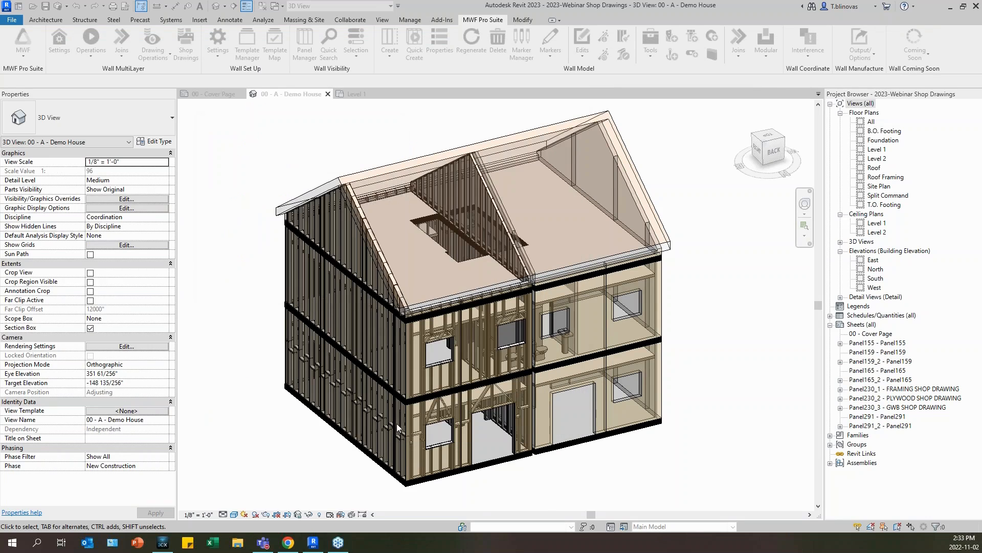
Select the Level 2 stud beside the corner window in the 3D view and examine its label and tag properties
{"action": "scroll", "coordinate": [418, 425], "scroll_direction": "up", "scroll_amount": 5}
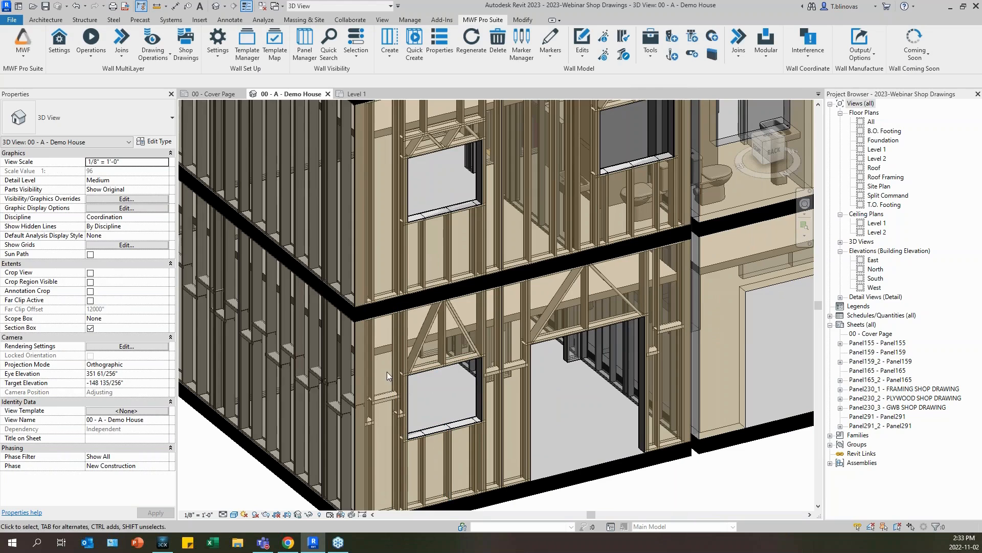
{"action": "left_click", "coordinate": [397, 214]}
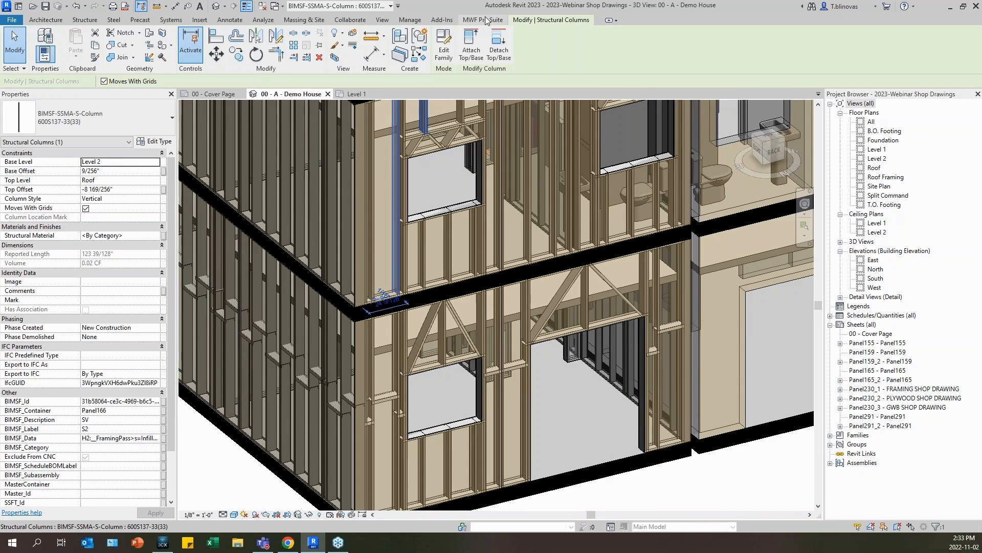
{"action": "scroll", "coordinate": [427, 302], "scroll_direction": "down", "scroll_amount": 3}
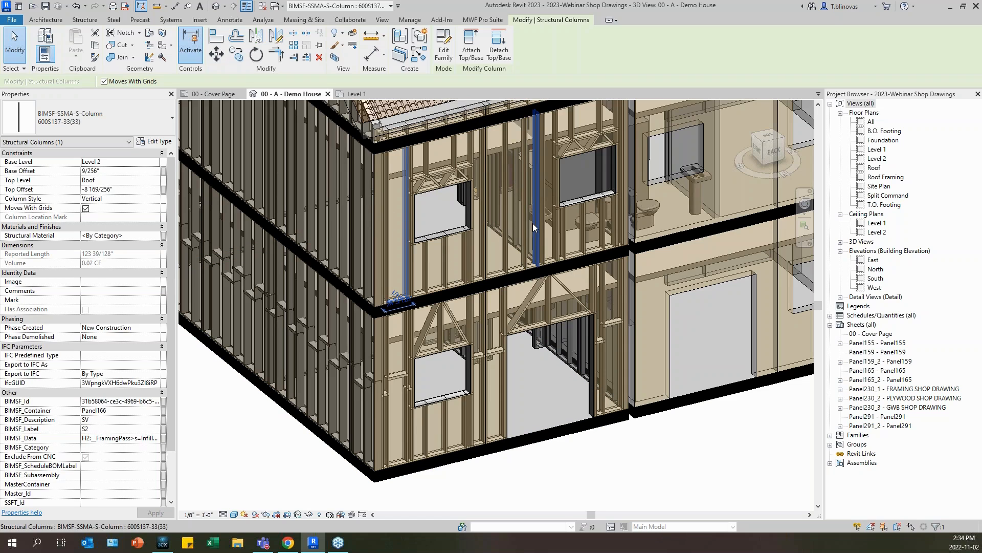
{"action": "middle_click_drag", "start_coordinate": [484, 209], "coordinate": [417, 242]}
{"action": "scroll", "coordinate": [415, 243], "scroll_direction": "down", "scroll_amount": 1}
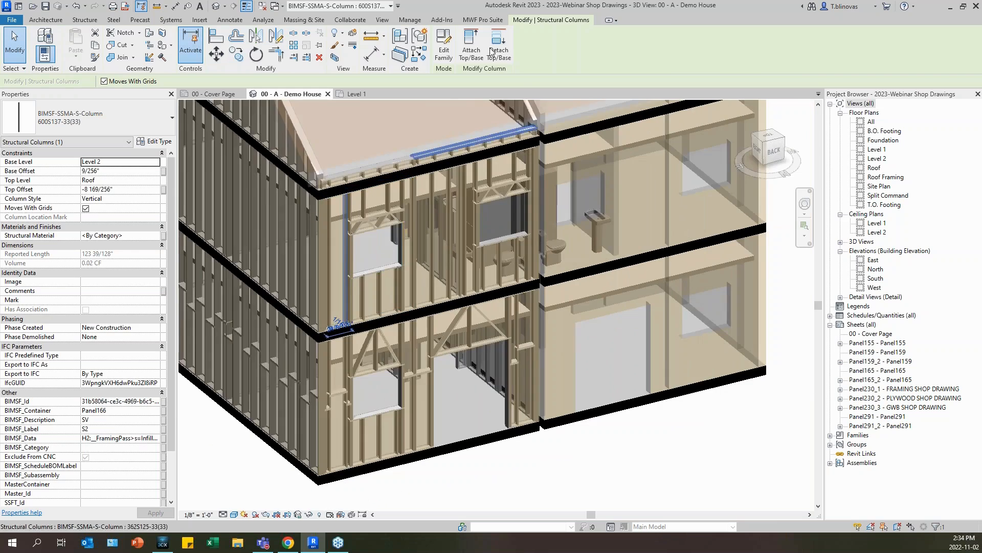
{"action": "left_click", "coordinate": [481, 20]}
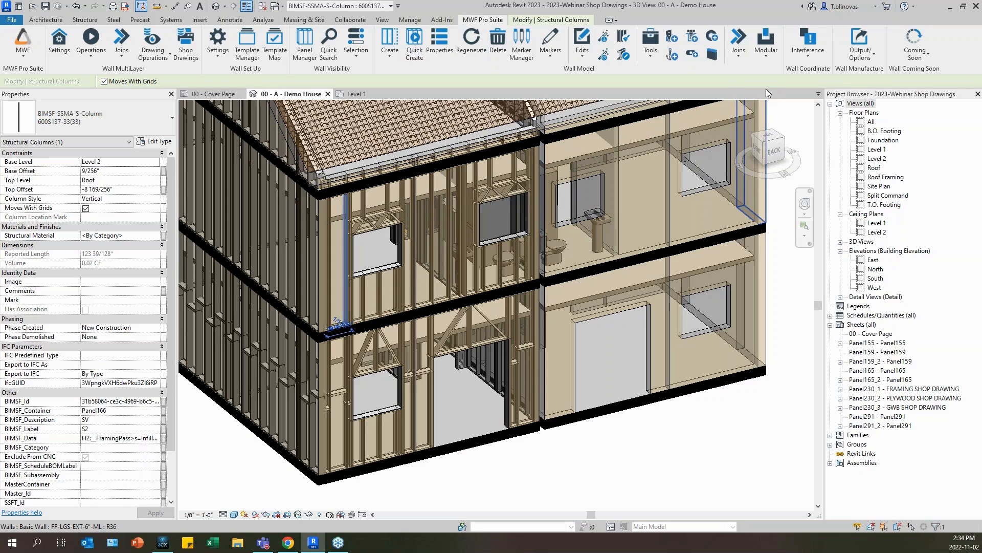
{"action": "scroll", "coordinate": [115, 467], "scroll_direction": "down", "scroll_amount": 3}
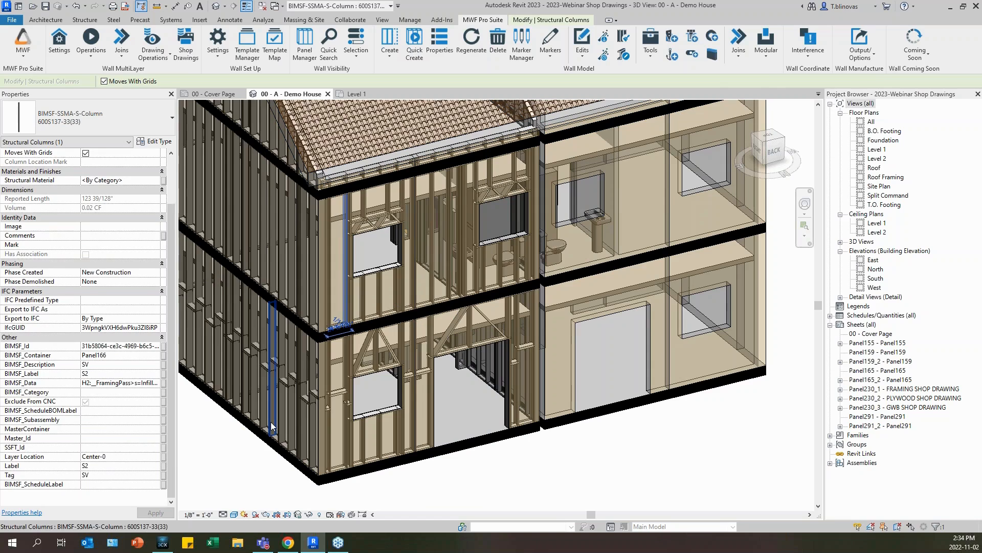
Open the Webinar type's wall drawing settings and enable running the distribution setting before drawing generation
{"action": "left_click", "coordinate": [856, 54]}
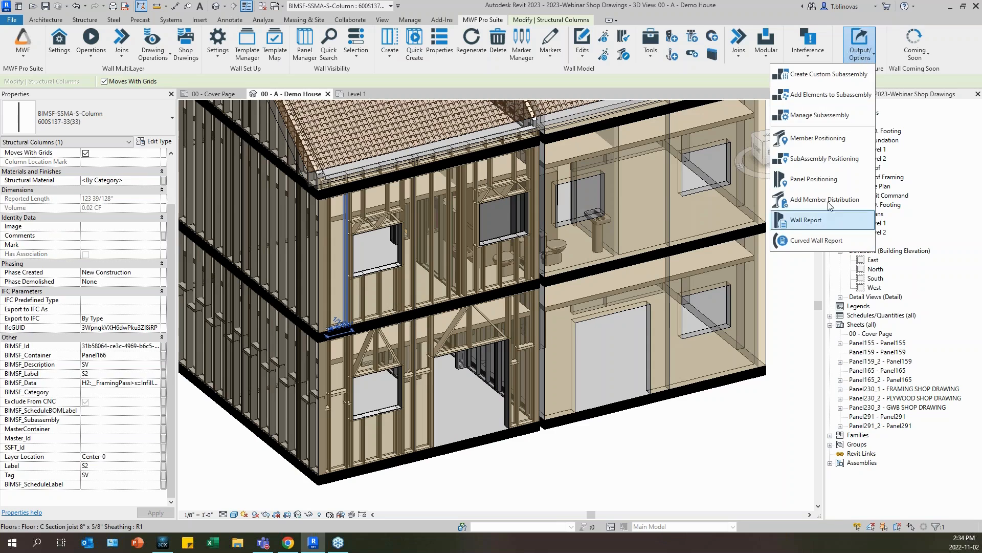
{"action": "left_click", "coordinate": [155, 54]}
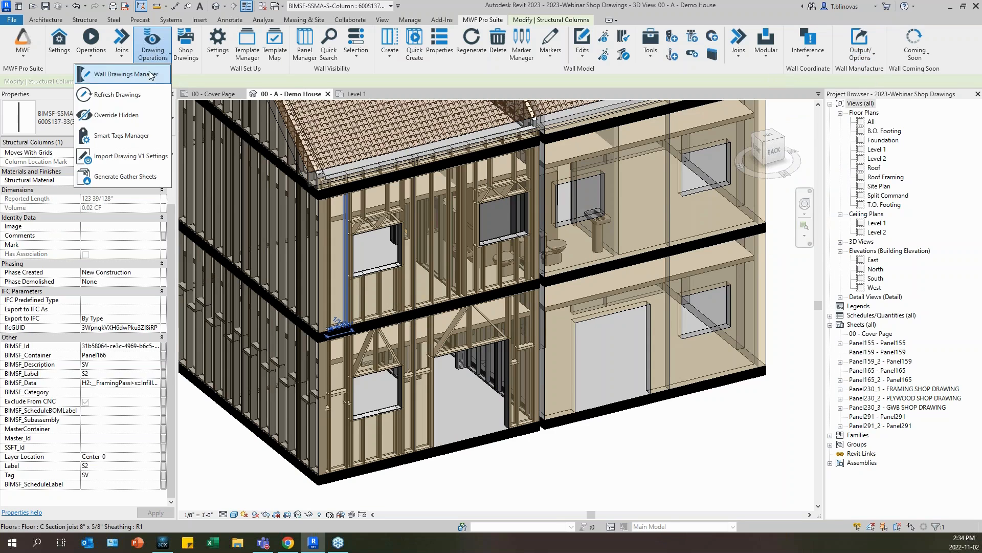
{"action": "left_click", "coordinate": [123, 74]}
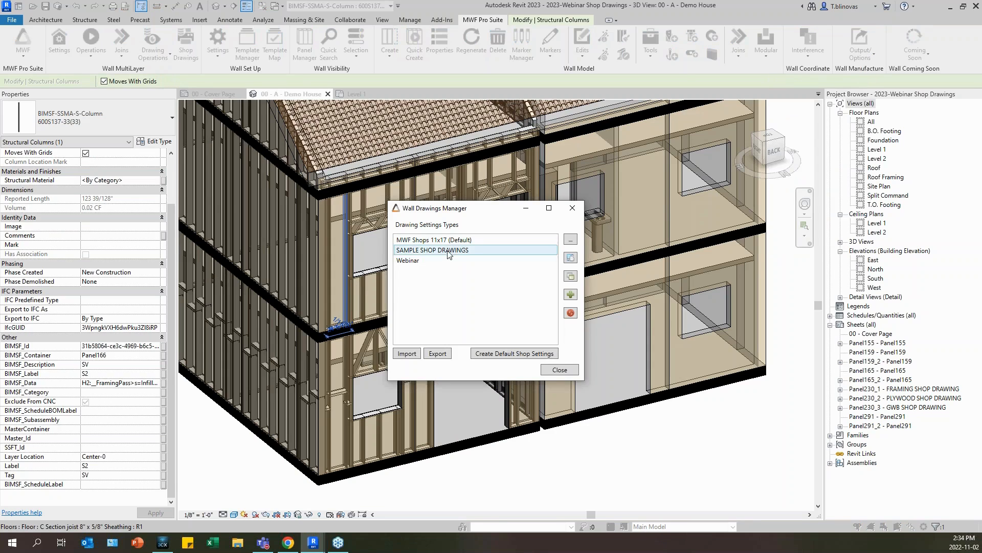
{"action": "left_click", "coordinate": [433, 260]}
{"action": "double_click", "coordinate": [433, 260]}
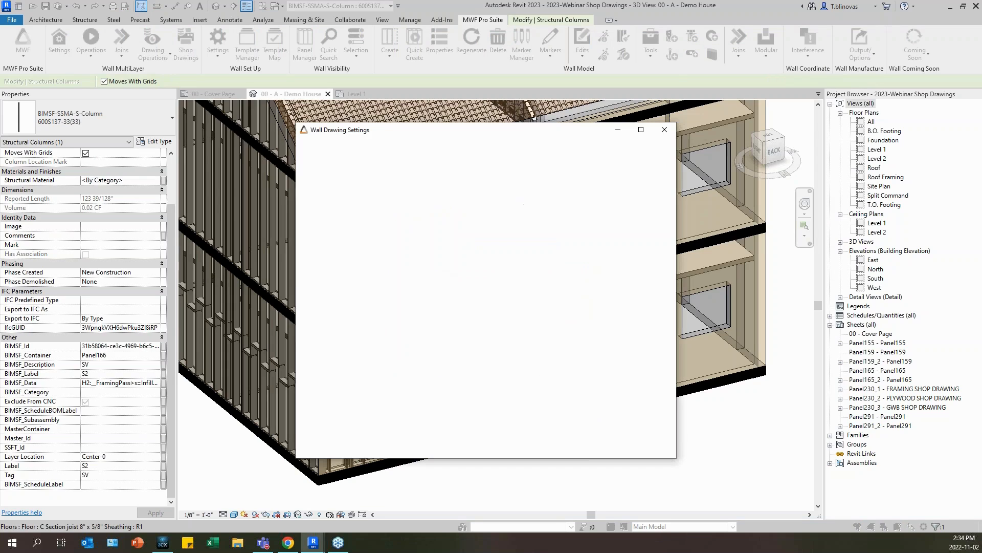
{"action": "left_click", "coordinate": [352, 150]}
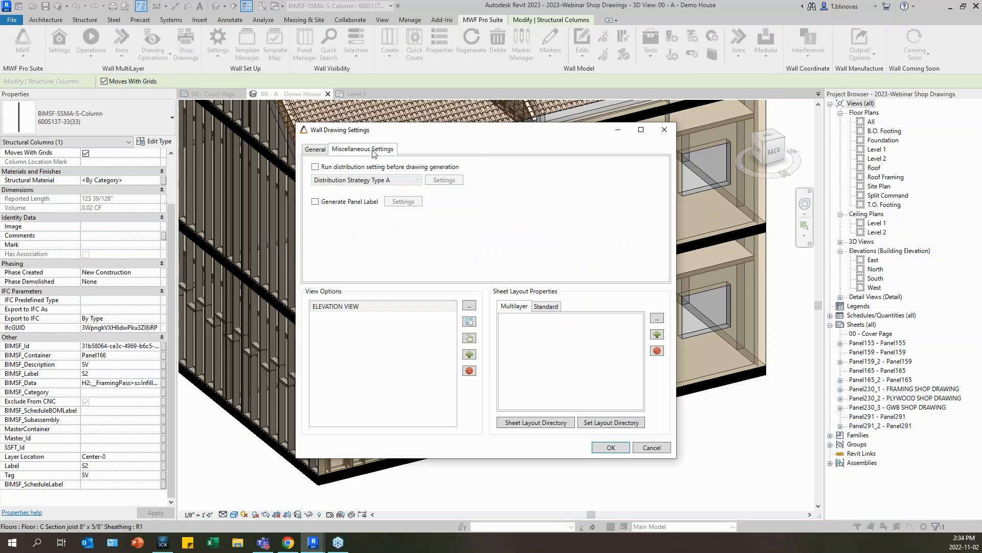
{"action": "left_click", "coordinate": [315, 166]}
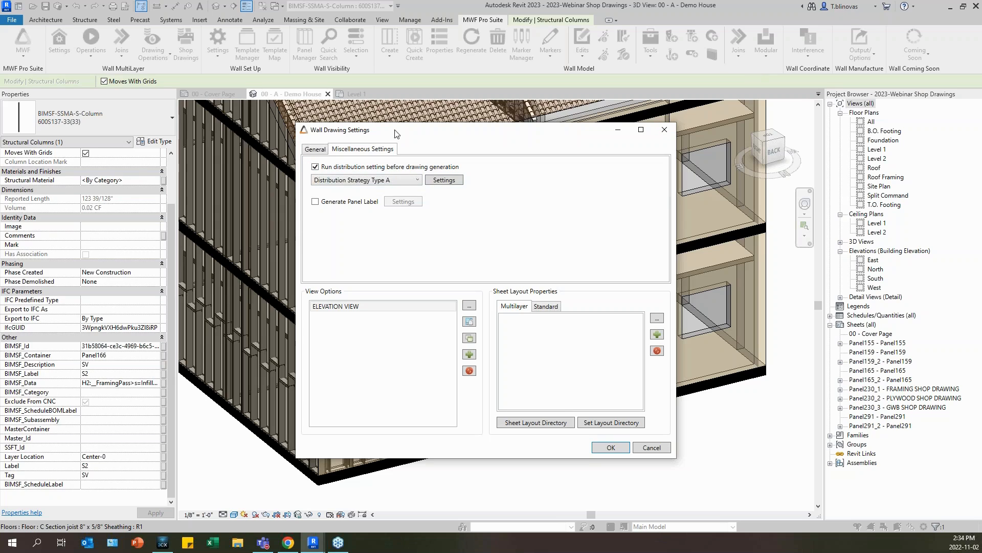
{"action": "left_click_drag", "start_coordinate": [379, 131], "coordinate": [328, 124]}
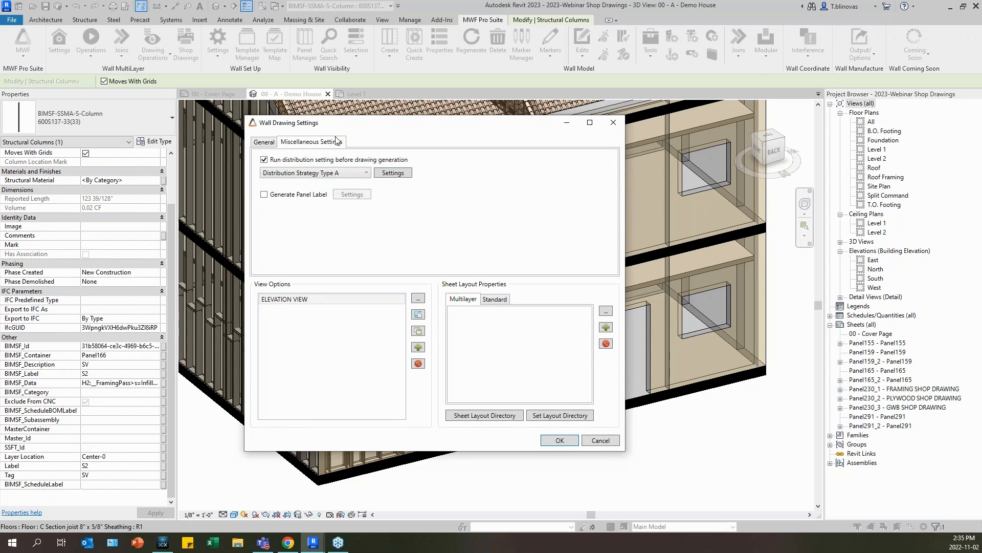
Add a floor plan view template named PLAN VIEW to the view options and enable its Bottom Length dimension
{"action": "left_click", "coordinate": [264, 142]}
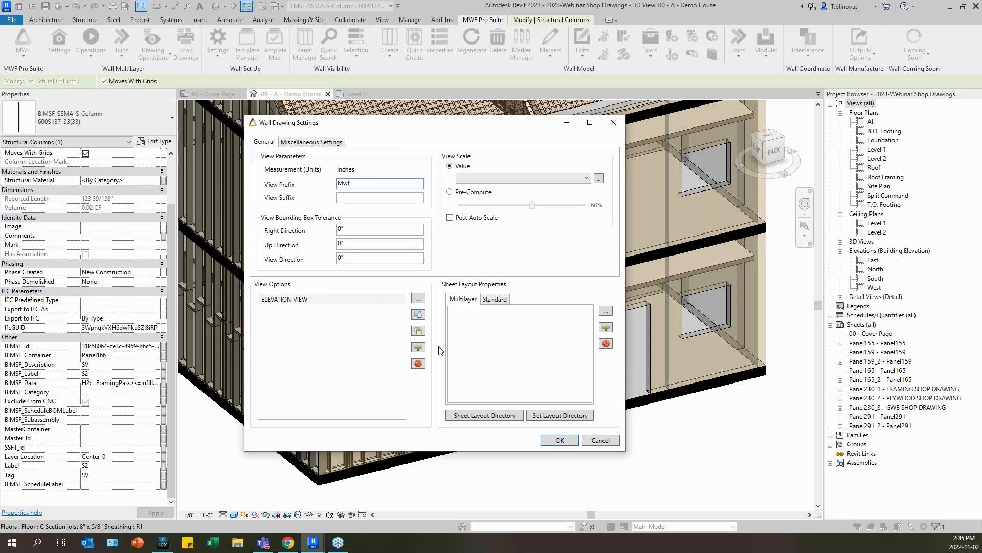
{"action": "left_click", "coordinate": [418, 347]}
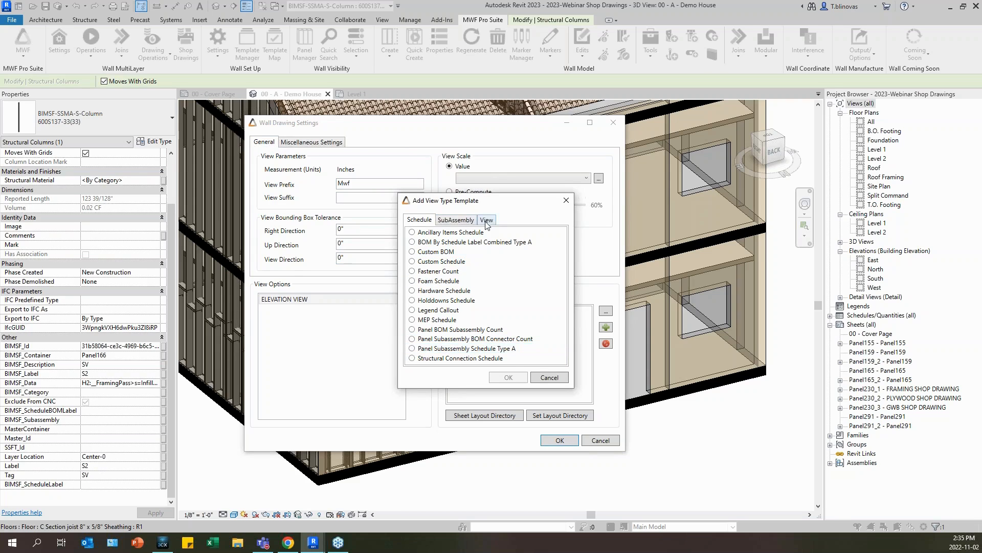
{"action": "left_click", "coordinate": [487, 220]}
{"action": "left_click", "coordinate": [438, 271]}
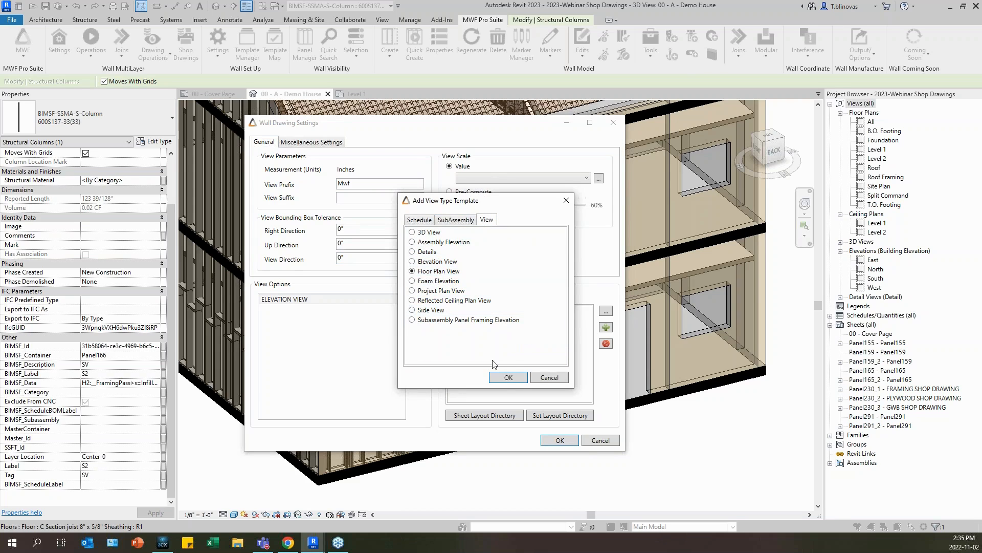
{"action": "left_click", "coordinate": [507, 378]}
{"action": "left_click", "coordinate": [406, 122]}
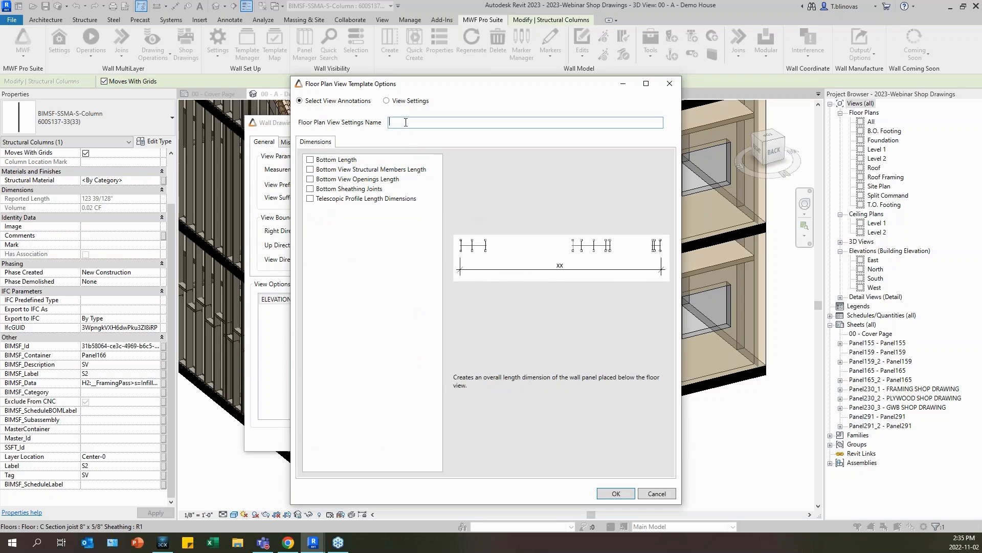
{"action": "type", "text": "PLAN VIEW"}
{"action": "left_click", "coordinate": [343, 161]}
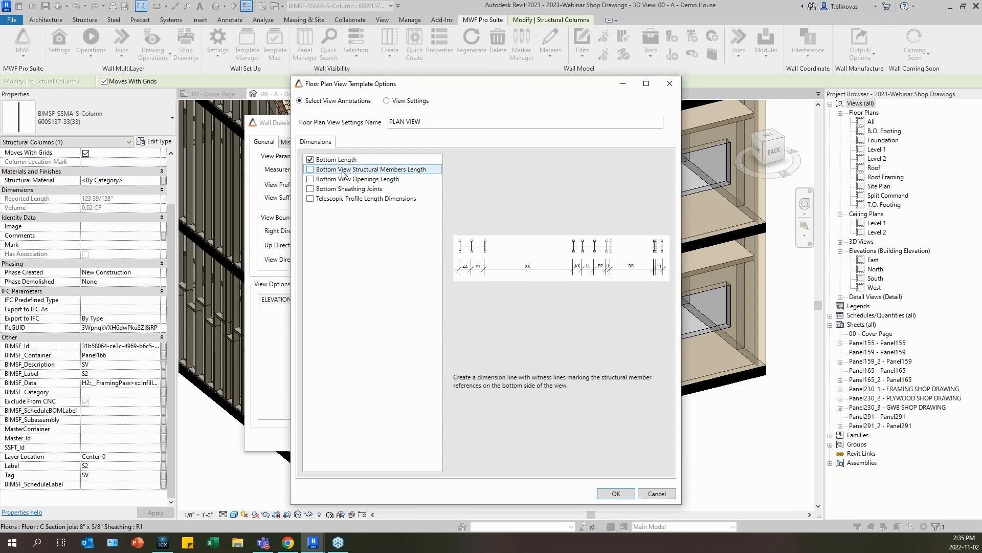
Set both the sheet insert point and the view insert point of the plan view to Mid Center
{"action": "left_click", "coordinate": [386, 100]}
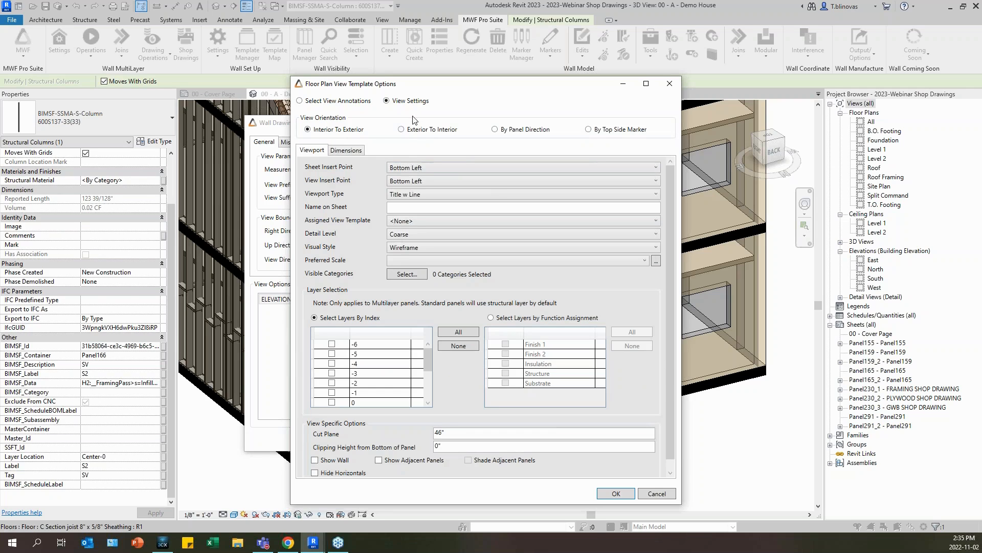
{"action": "left_click", "coordinate": [453, 167]}
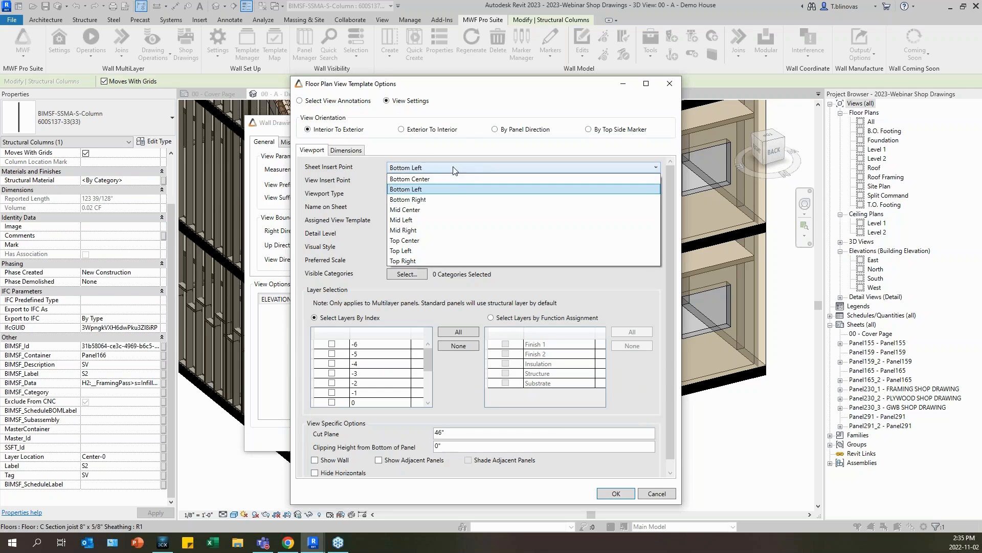
{"action": "left_click", "coordinate": [448, 209]}
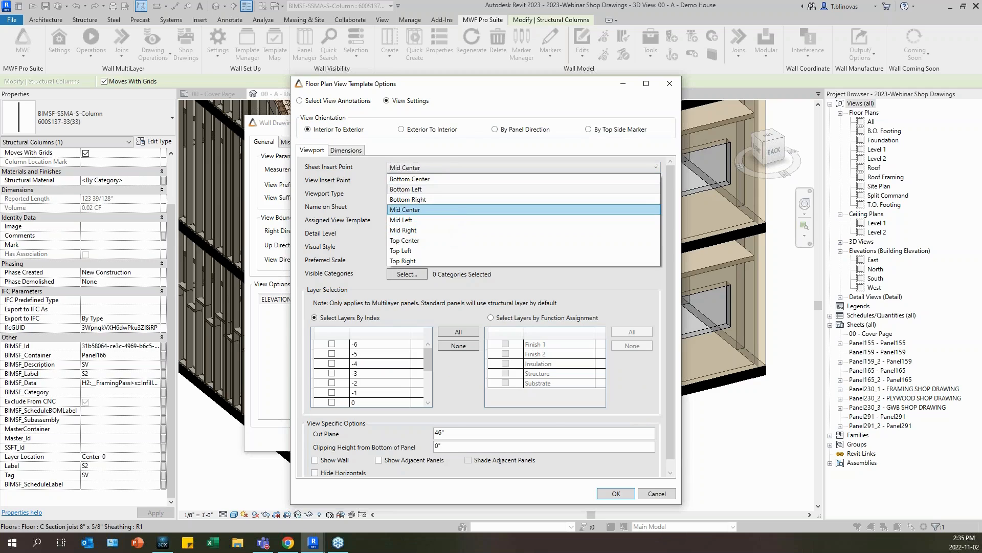
{"action": "left_click", "coordinate": [438, 182]}
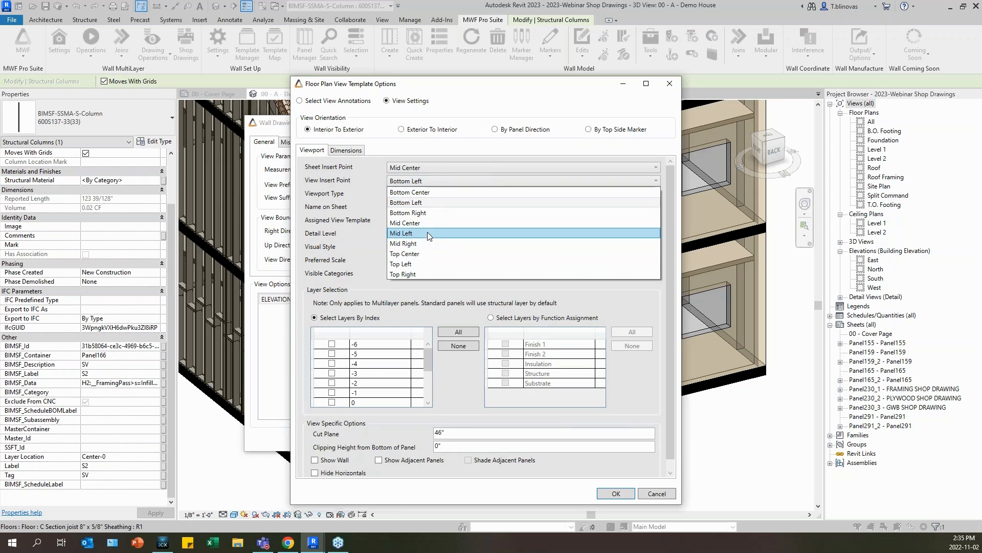
{"action": "left_click", "coordinate": [430, 222]}
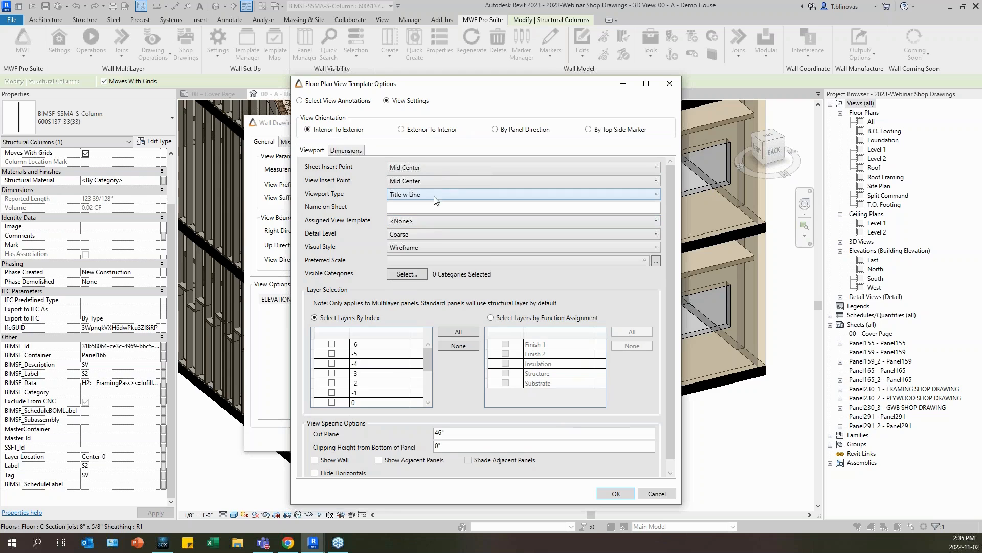
Set the plan view's detail level to Fine, visual style to ShadingWithEdges and preferred scale to 3/8" = 1'-0"
{"action": "left_click", "coordinate": [422, 235]}
{"action": "left_click", "coordinate": [427, 260]}
{"action": "left_click", "coordinate": [428, 247]}
{"action": "left_click", "coordinate": [427, 290]}
{"action": "left_click", "coordinate": [425, 261]}
{"action": "left_click", "coordinate": [425, 345]}
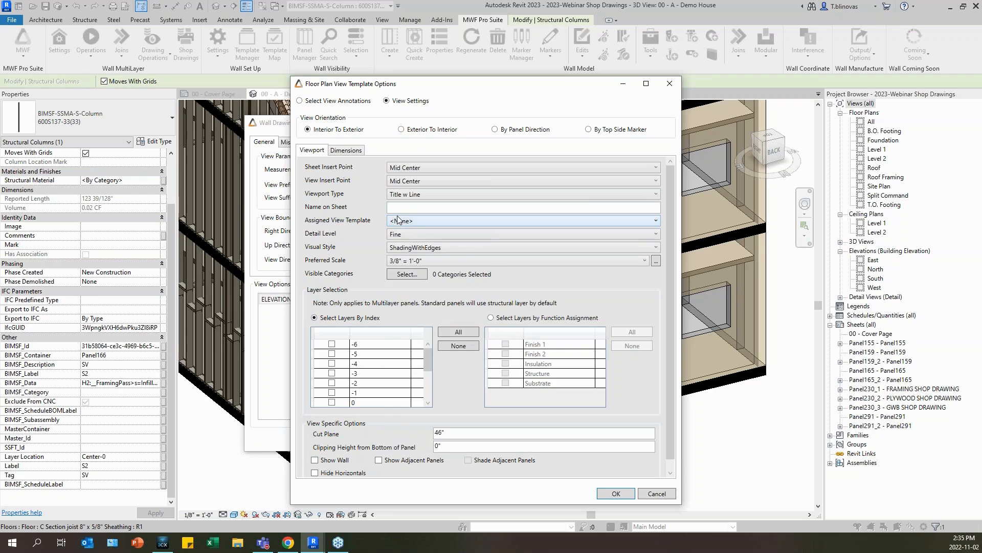
{"action": "left_click_drag", "start_coordinate": [409, 85], "coordinate": [353, 63]}
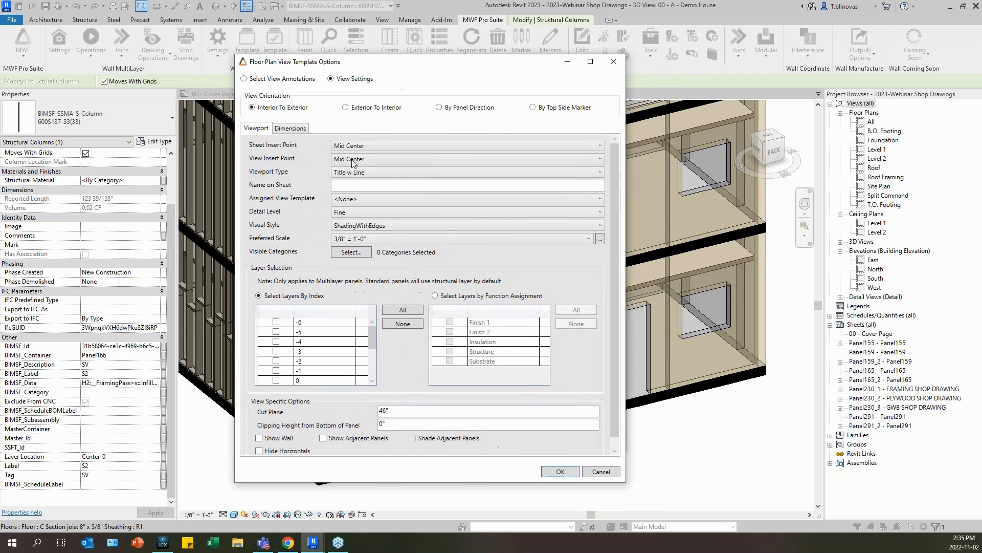
Select the plan view's layers by function assignment, include all of them, and check the view specific options
{"action": "left_click", "coordinate": [435, 296]}
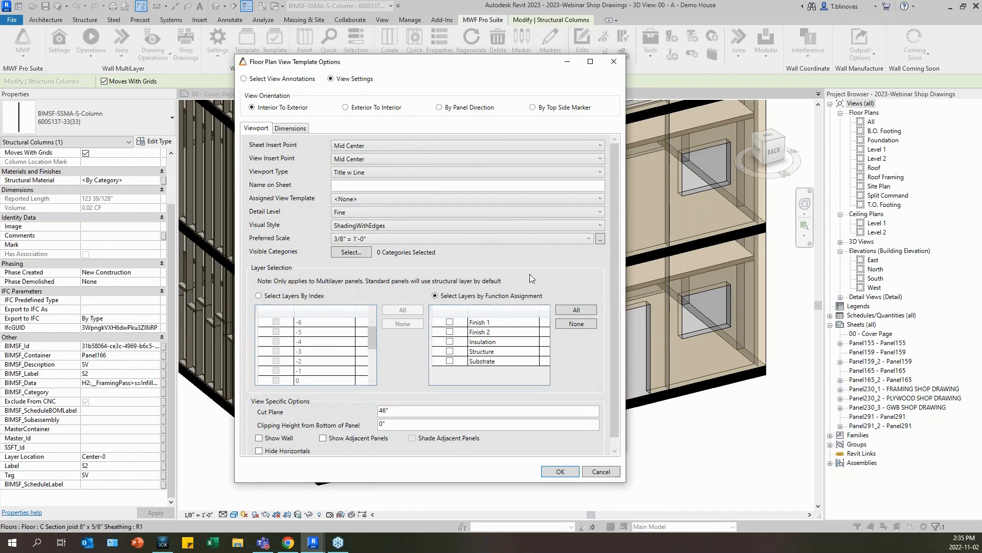
{"action": "left_click", "coordinate": [576, 310]}
{"action": "left_click_drag", "start_coordinate": [439, 60], "coordinate": [440, 42]}
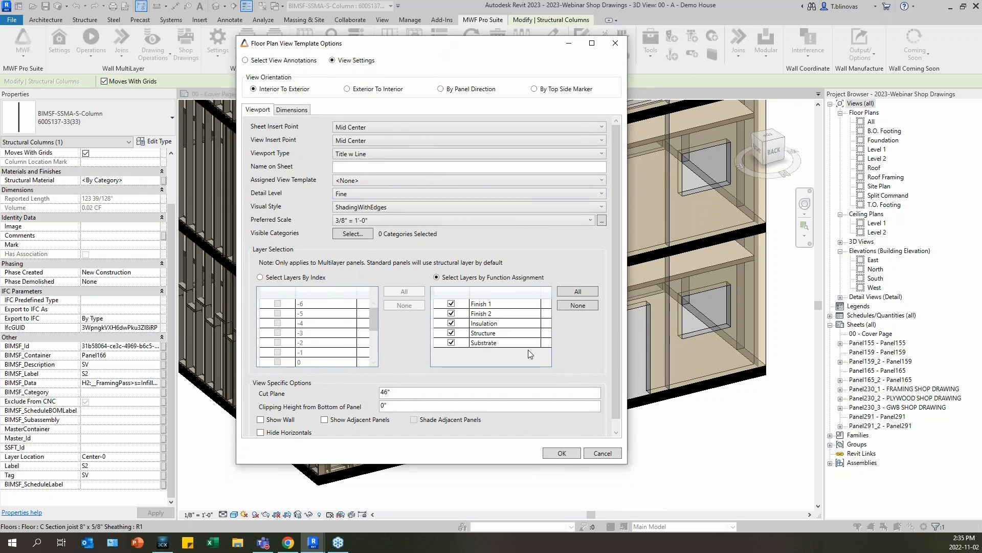
{"action": "scroll", "coordinate": [592, 409], "scroll_direction": "down", "scroll_amount": 1}
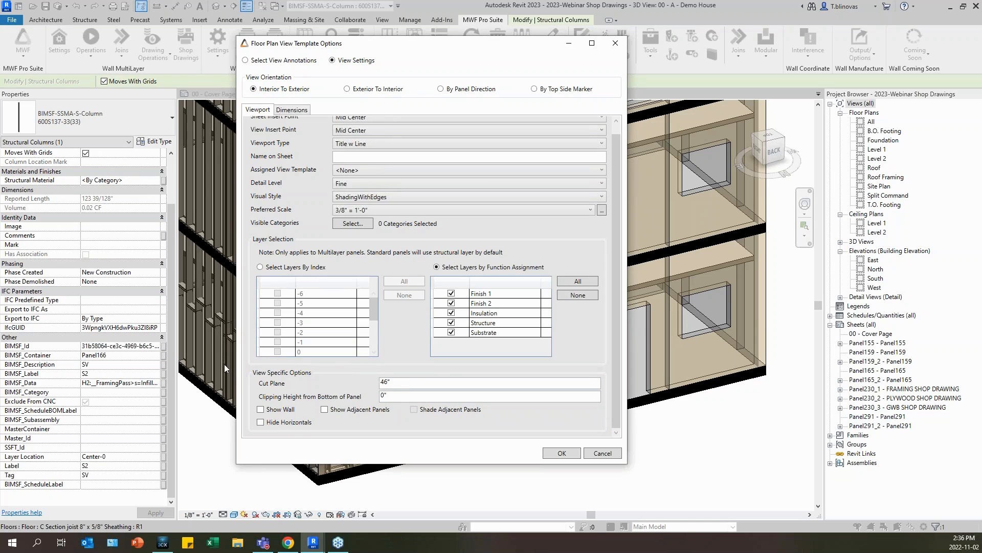
{"action": "scroll", "coordinate": [373, 229], "scroll_direction": "up", "scroll_amount": 1}
Set the Bottom Length dimension type to Angular - 3/32" Arial - Line Leader - Text Above and accept the plan view template
{"action": "left_click", "coordinate": [293, 110]}
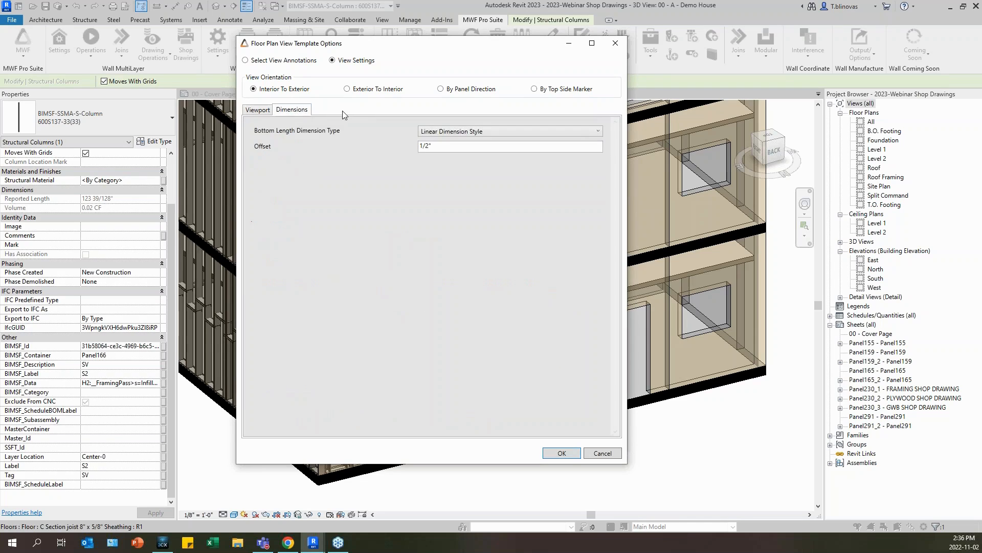
{"action": "left_click", "coordinate": [465, 132]}
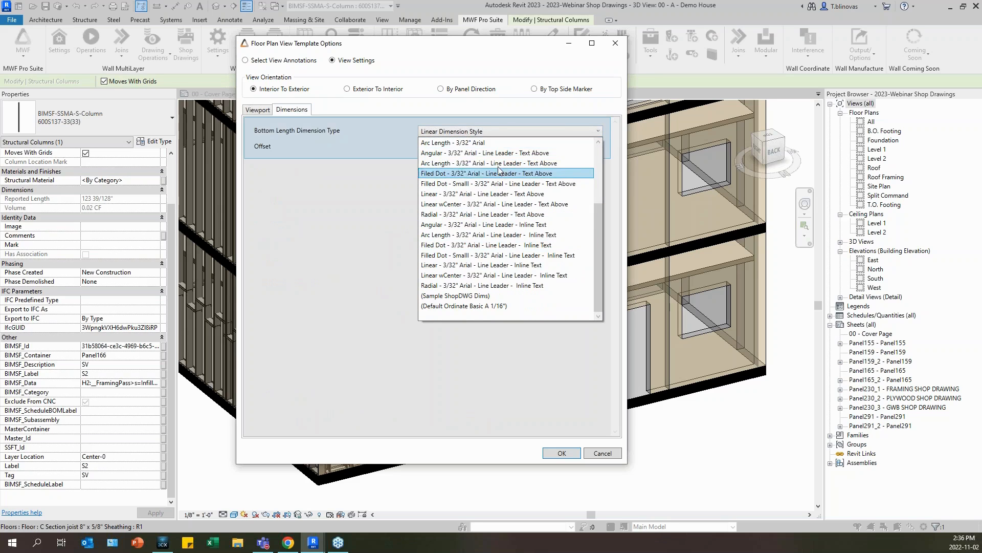
{"action": "left_click", "coordinate": [500, 153]}
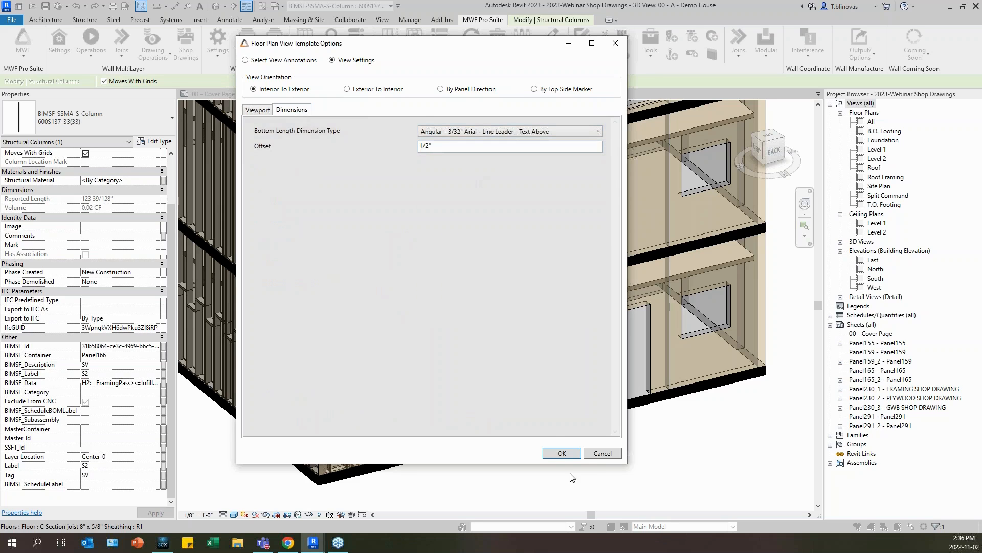
{"action": "left_click", "coordinate": [561, 453]}
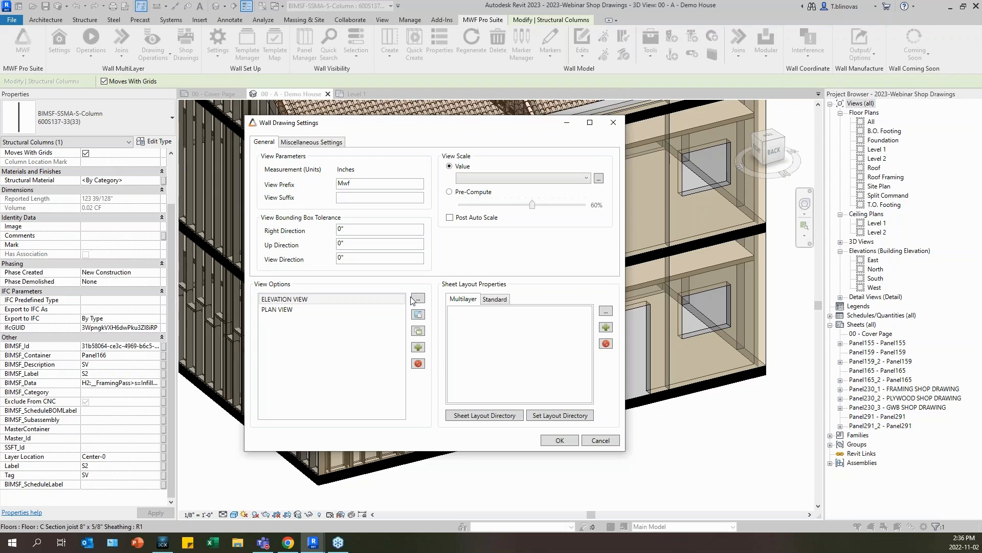
Review the schedule view templates without adding one, accept the Webinar wall drawing settings, and close the Wall Drawings Manager
{"action": "left_click", "coordinate": [418, 347]}
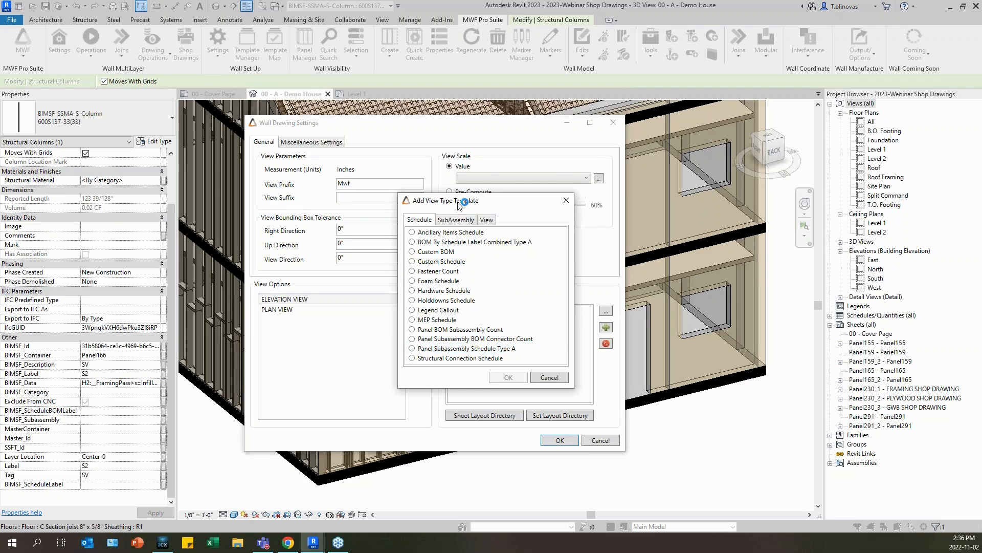
{"action": "left_click_drag", "start_coordinate": [476, 198], "coordinate": [497, 139]}
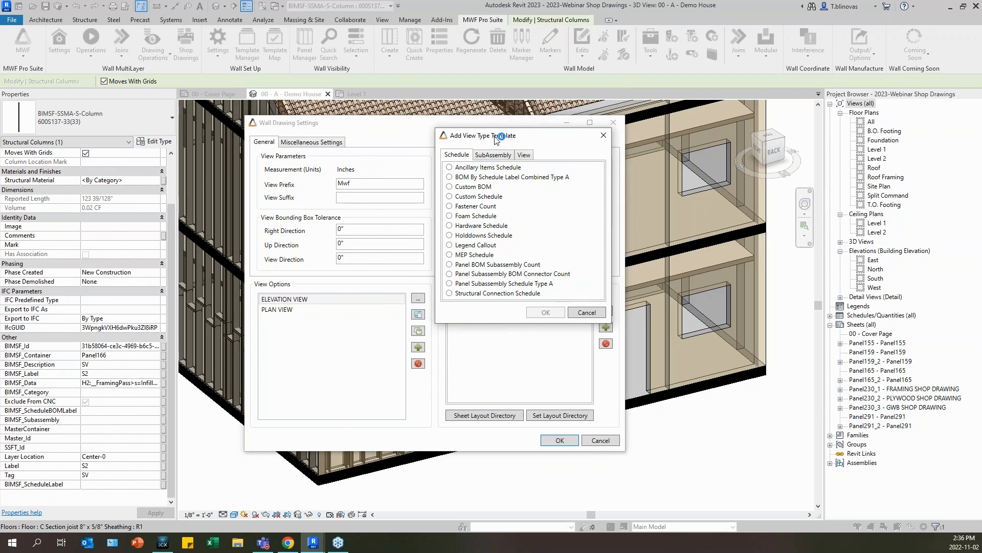
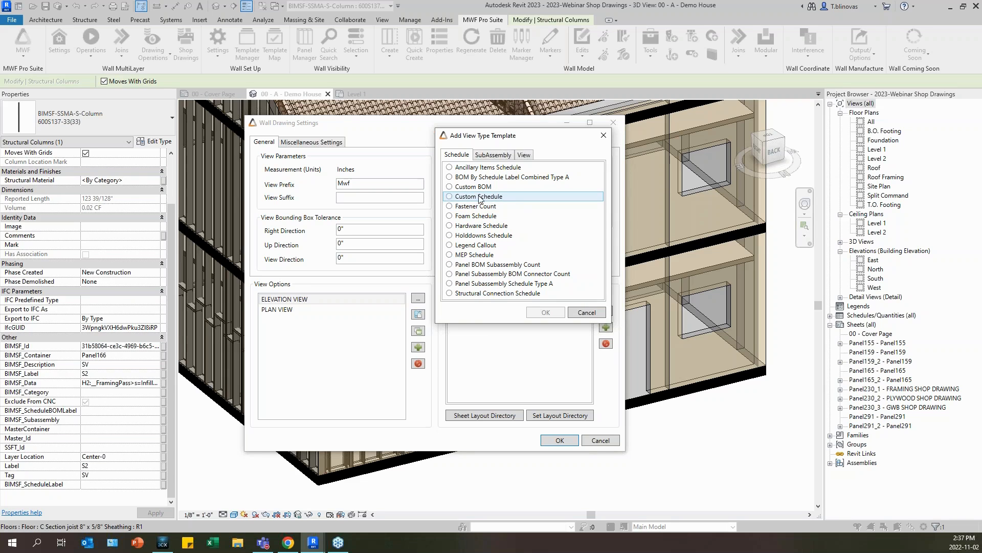
{"action": "left_click", "coordinate": [586, 315]}
{"action": "left_click", "coordinate": [560, 440]}
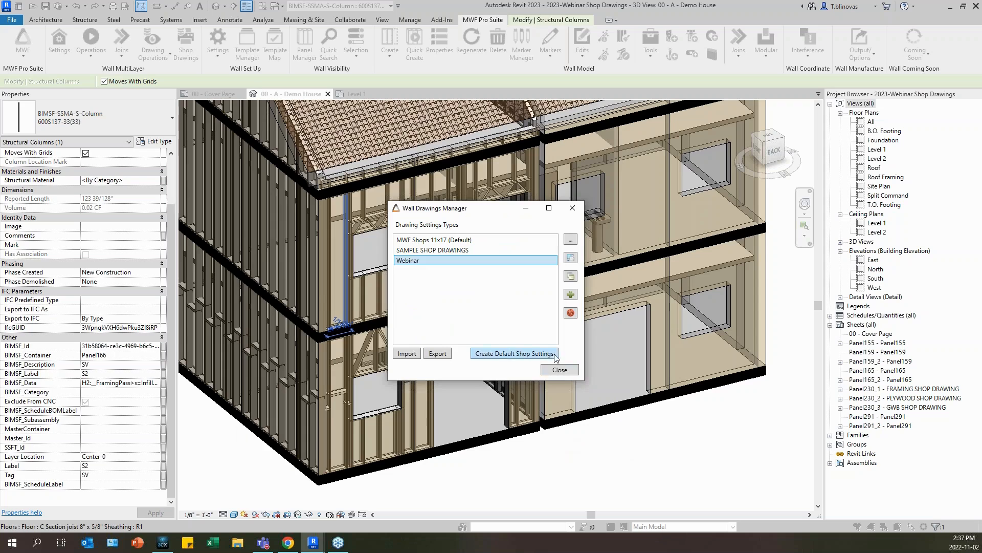
{"action": "left_click", "coordinate": [561, 373]}
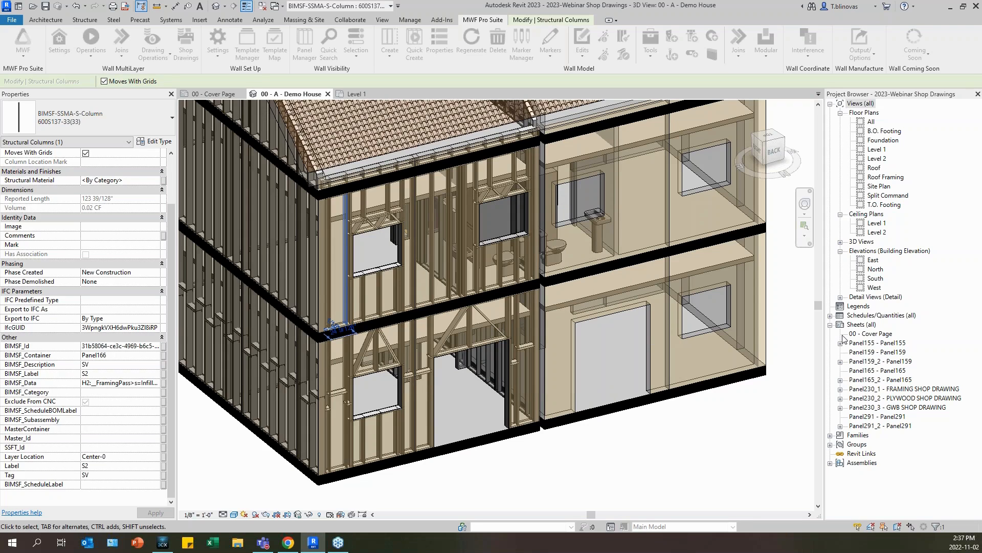
Open the MASTER FRAMING CUT LIST schedule from the project's schedules
{"action": "left_click", "coordinate": [832, 323]}
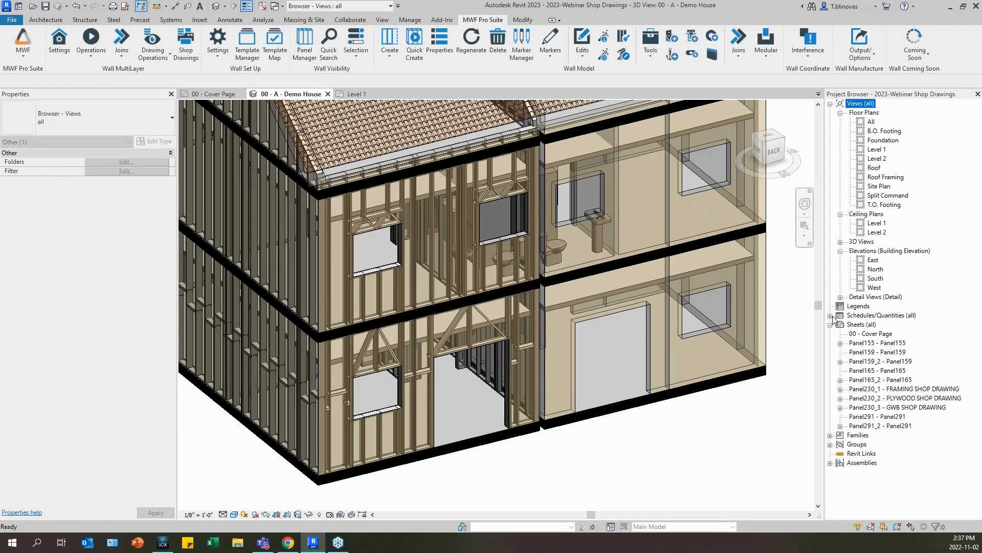
{"action": "left_click", "coordinate": [830, 316]}
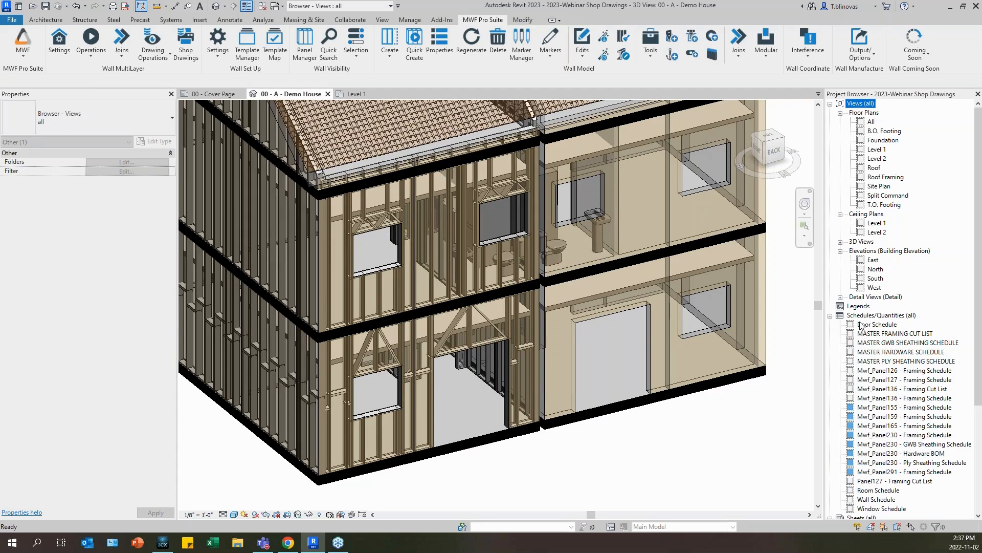
{"action": "left_click", "coordinate": [885, 335]}
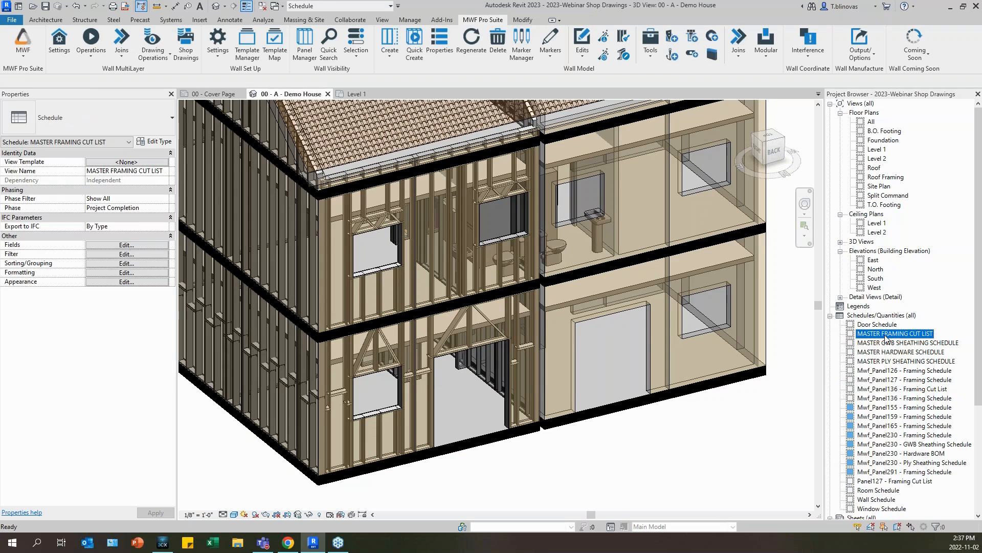
{"action": "double_click", "coordinate": [887, 338]}
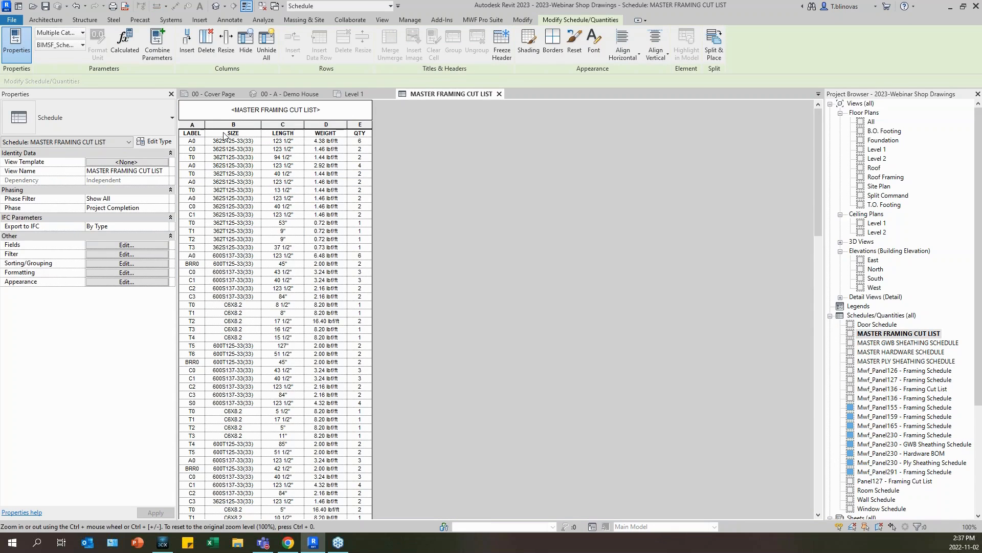
Open the field settings of the MASTER FRAMING CUT LIST schedule and review its scheduled fields from BIMSF_Container to Count
{"action": "left_click", "coordinate": [129, 246]}
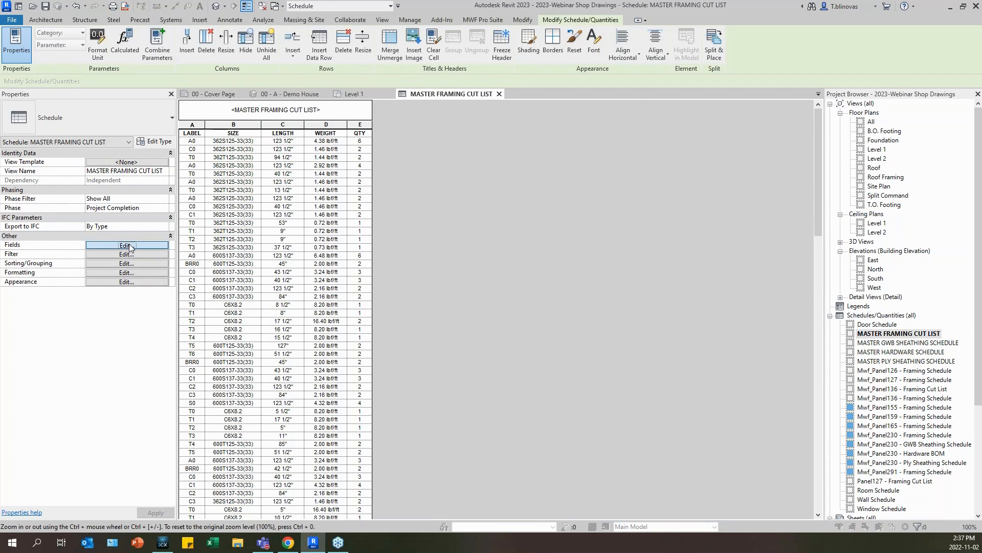
{"action": "left_click_drag", "start_coordinate": [444, 101], "coordinate": [541, 119]}
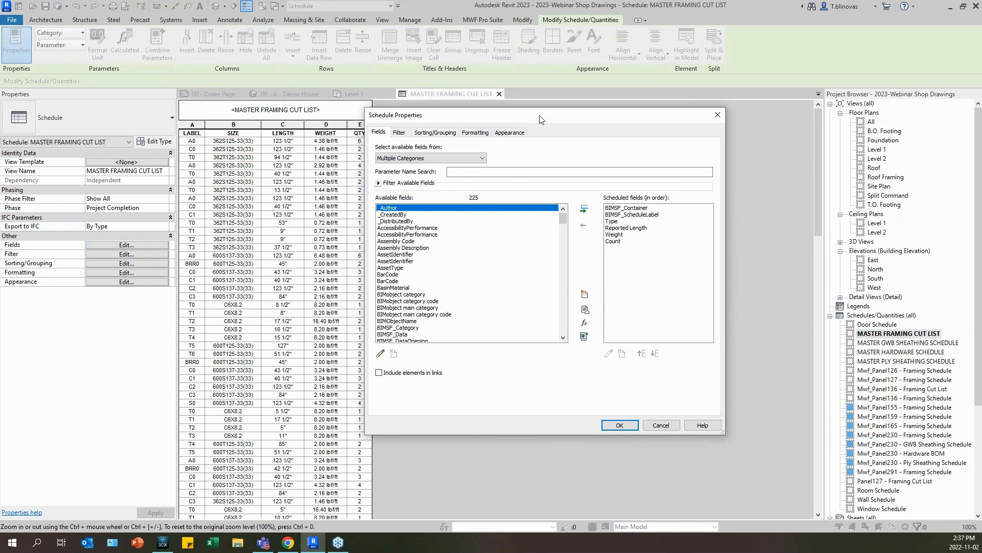
{"action": "left_click", "coordinate": [646, 209]}
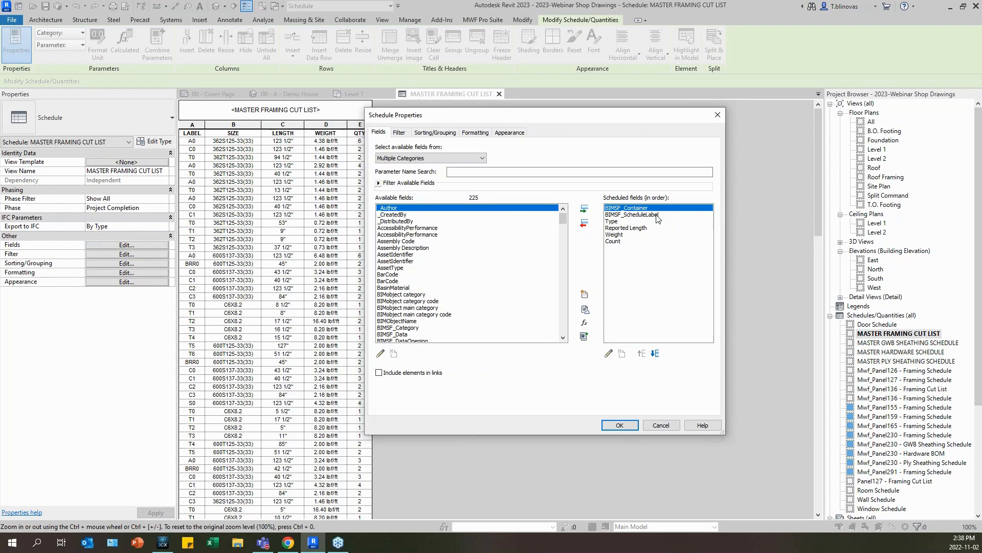
{"action": "left_click", "coordinate": [658, 215]}
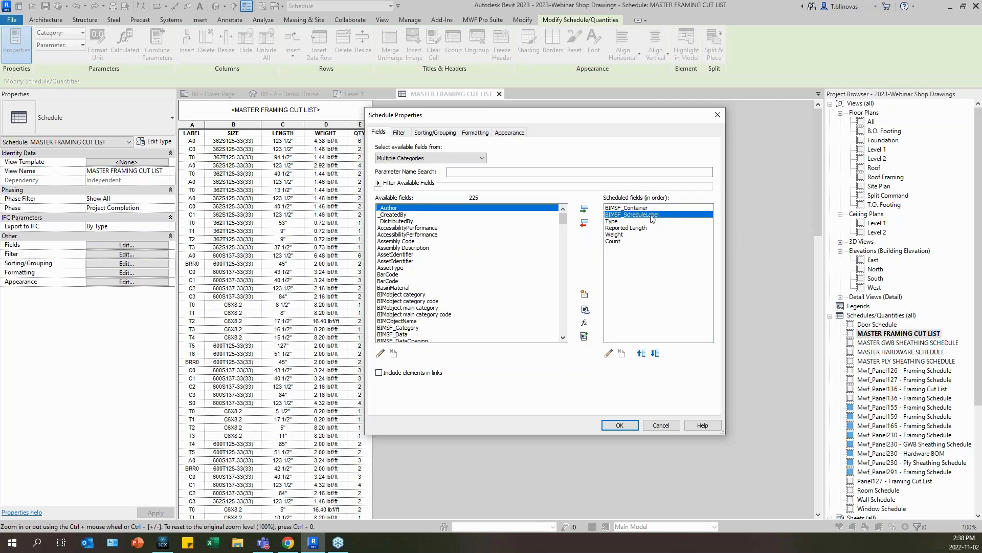
{"action": "left_click", "coordinate": [646, 221]}
{"action": "left_click", "coordinate": [639, 227]}
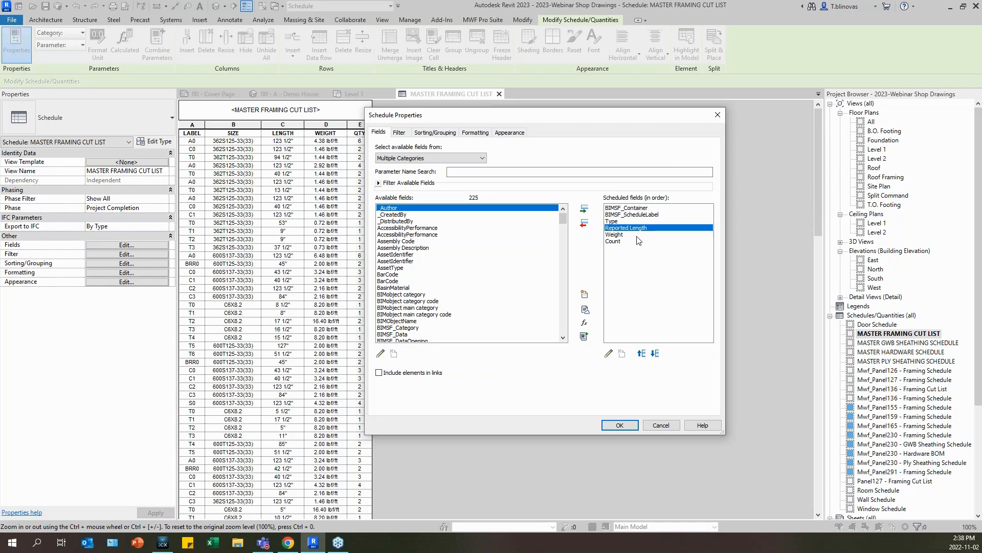
{"action": "left_click", "coordinate": [618, 241]}
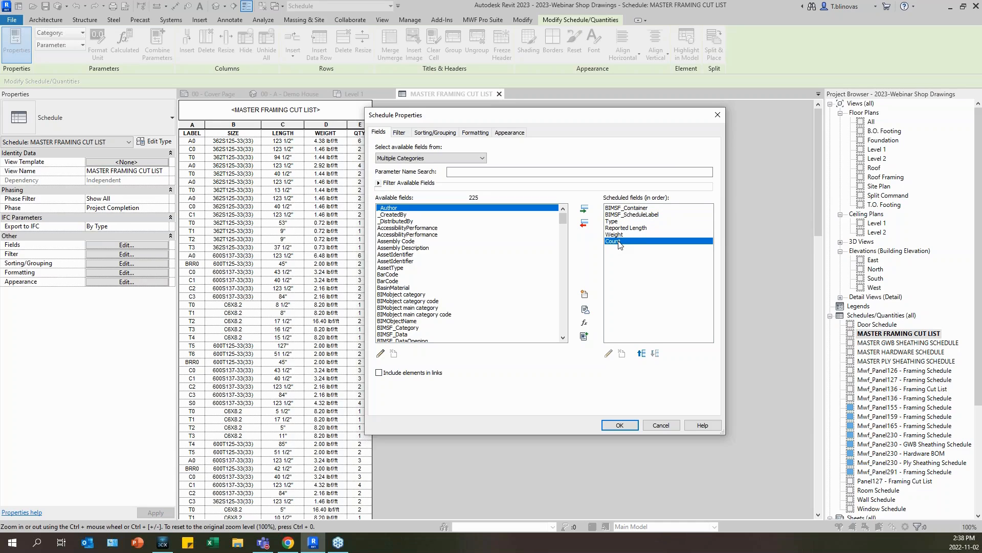
Check the cut list's filter, sorting and formatting settings, including the Weight field, accept them, and look through the schedule rows
{"action": "left_click", "coordinate": [399, 134]}
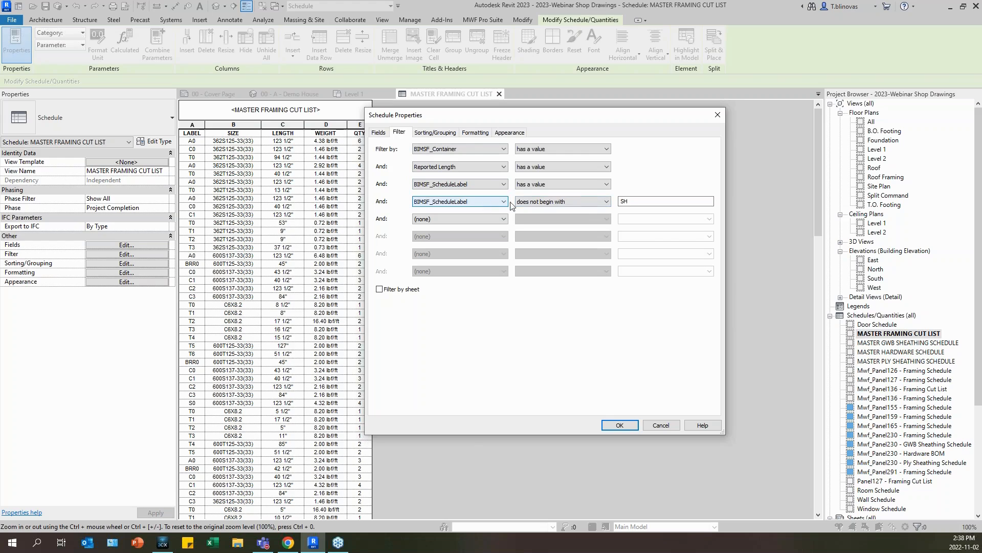
{"action": "left_click", "coordinate": [638, 202]}
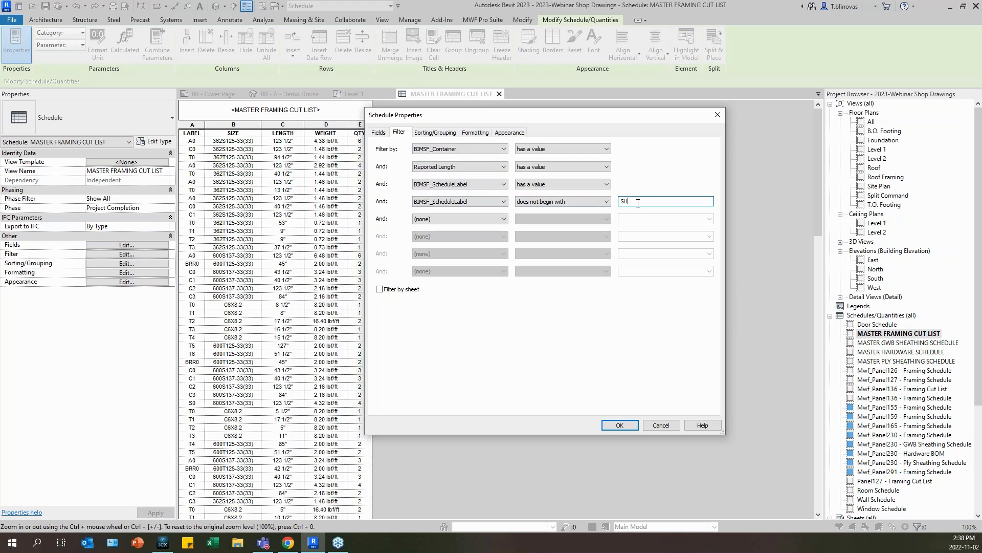
{"action": "left_click", "coordinate": [440, 134]}
{"action": "left_click", "coordinate": [470, 134]}
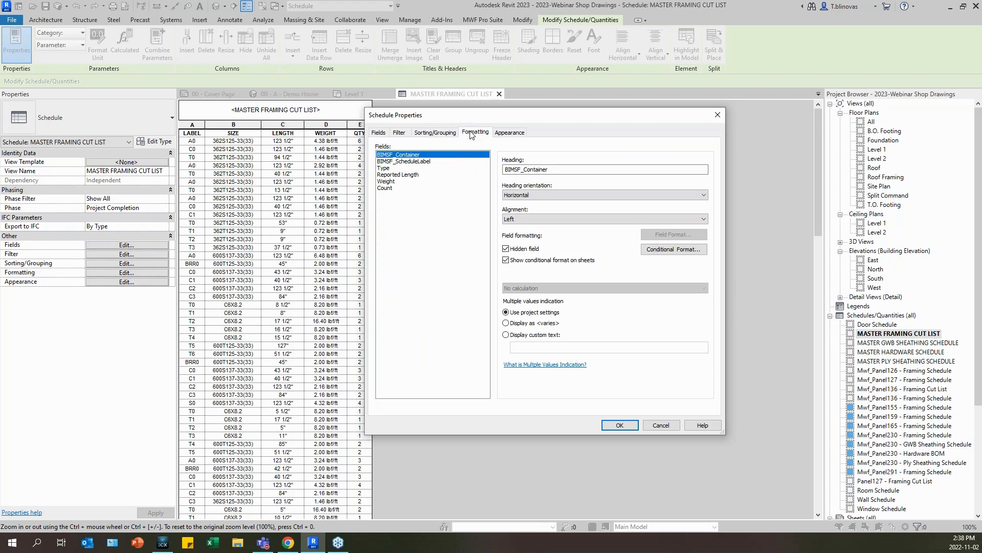
{"action": "left_click", "coordinate": [387, 182]}
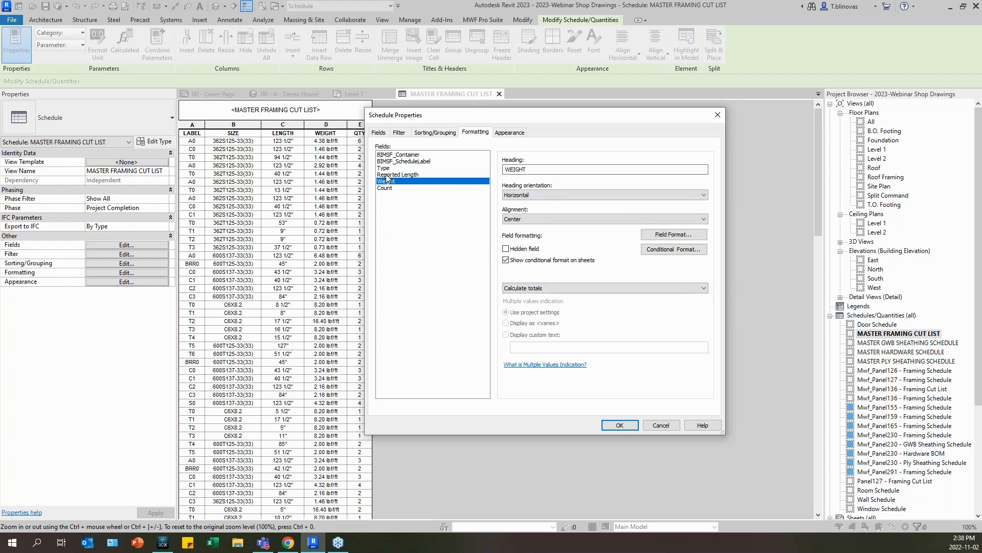
{"action": "left_click", "coordinate": [618, 425]}
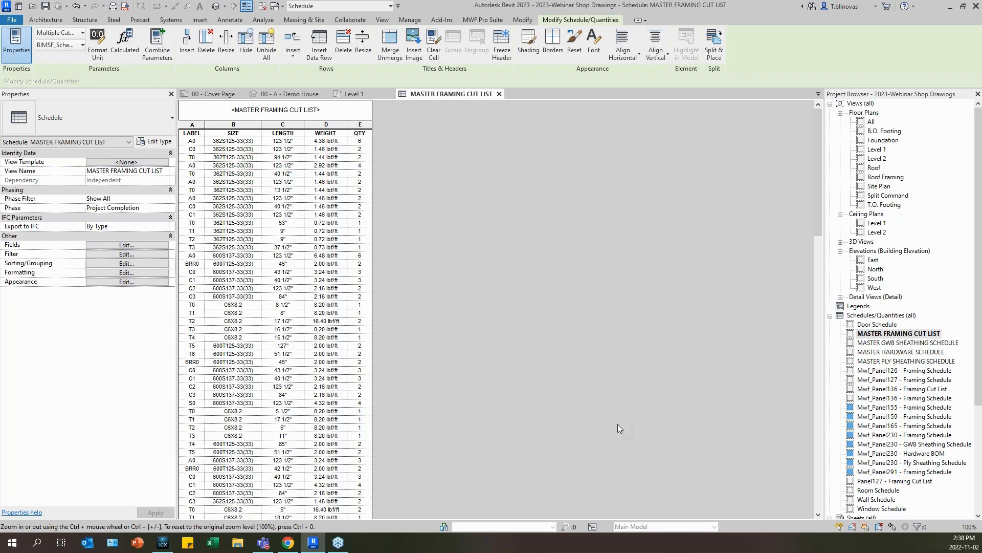
{"action": "scroll", "coordinate": [338, 368], "scroll_direction": "down", "scroll_amount": 9}
{"action": "scroll", "coordinate": [335, 378], "scroll_direction": "down", "scroll_amount": 15}
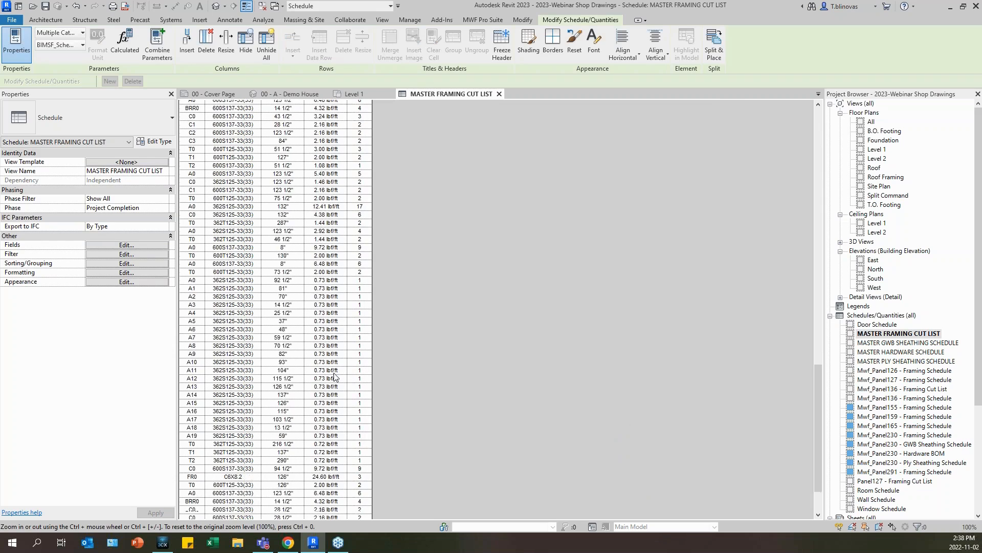
{"action": "scroll", "coordinate": [418, 407], "scroll_direction": "up", "scroll_amount": 20}
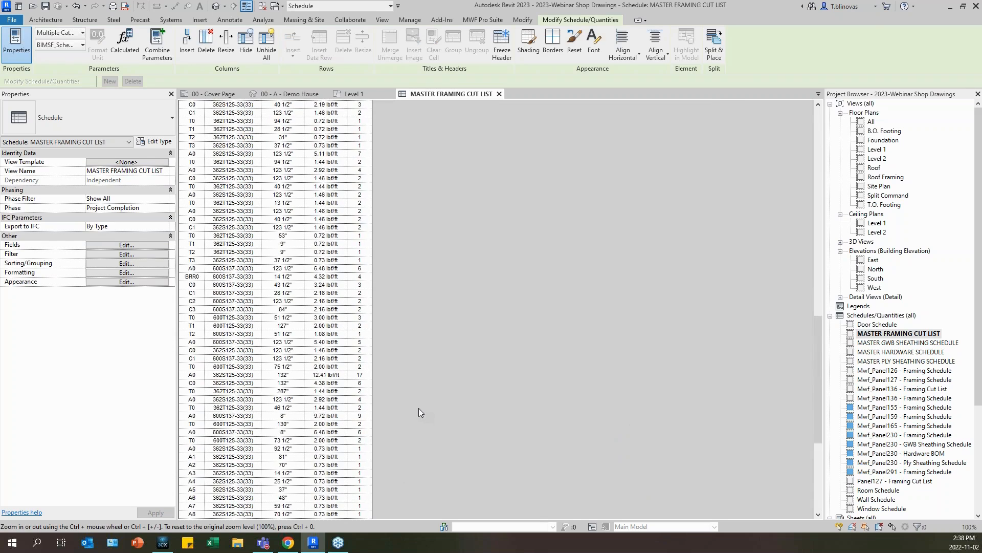
Add a Custom Schedule view template named FRAMING CUT LIST to the Webinar wall drawing settings
{"action": "left_click", "coordinate": [492, 19]}
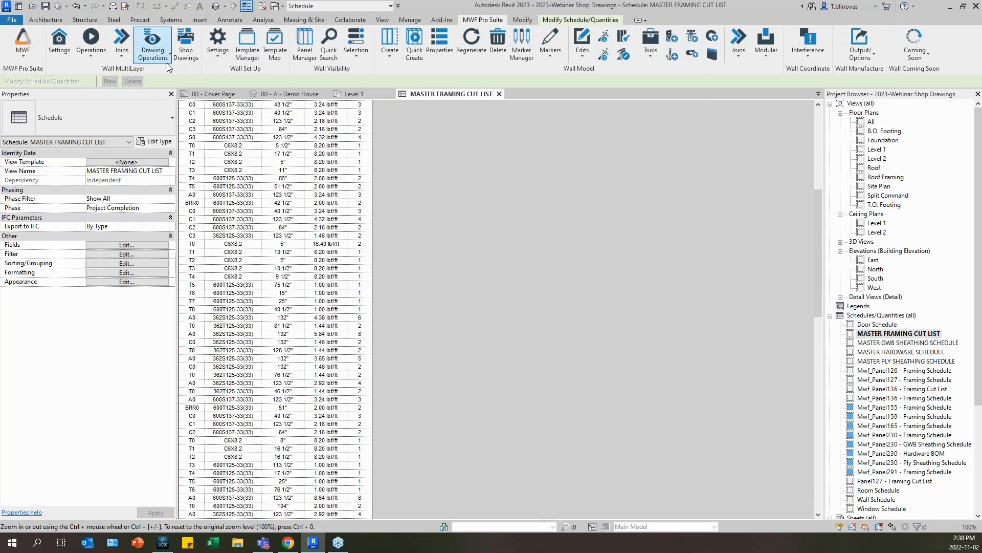
{"action": "left_click", "coordinate": [153, 51]}
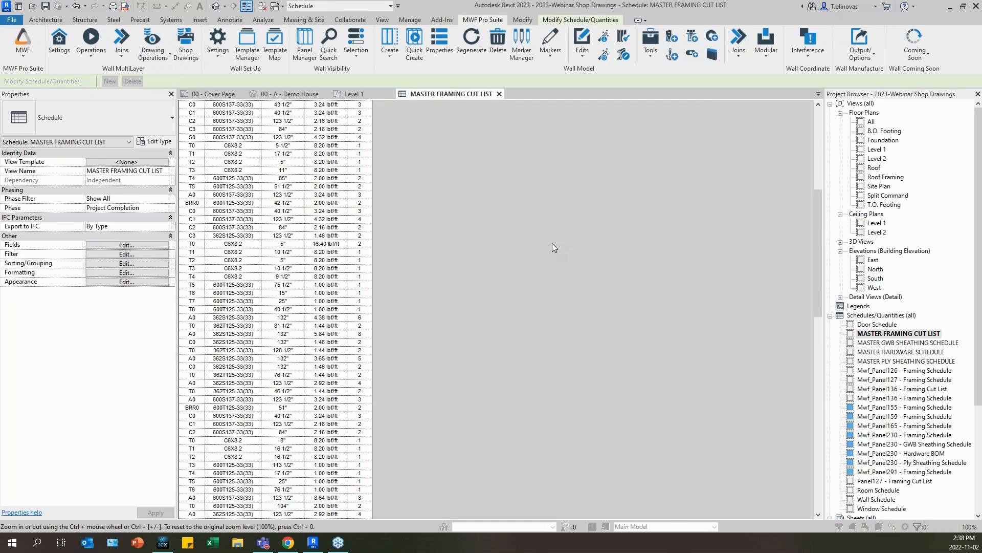
{"action": "double_click", "coordinate": [426, 261]}
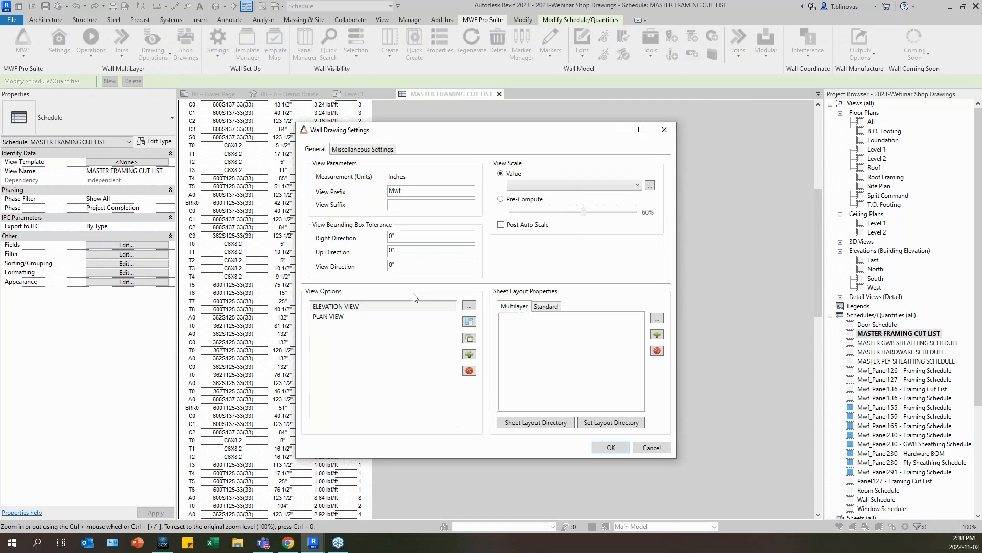
{"action": "left_click", "coordinate": [469, 354]}
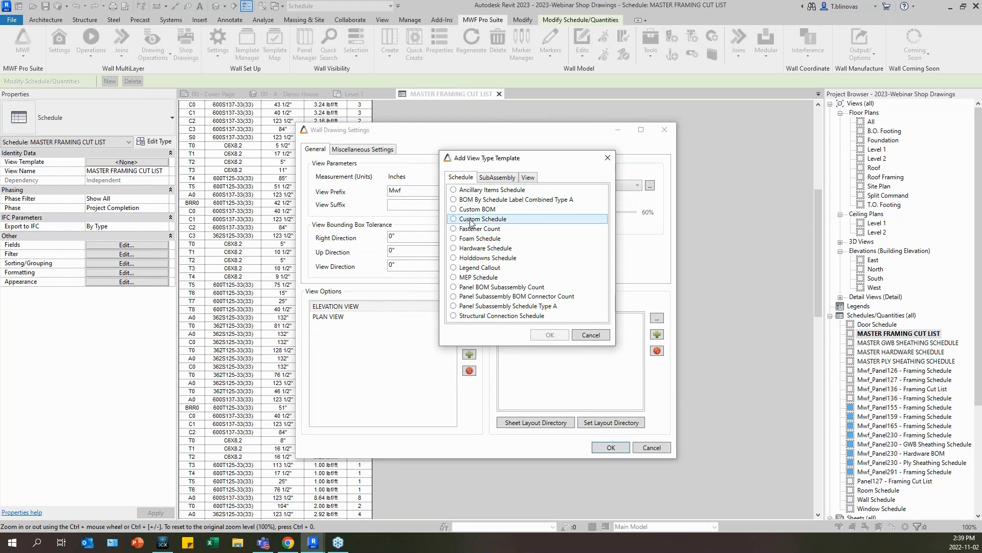
{"action": "left_click", "coordinate": [487, 220]}
{"action": "left_click", "coordinate": [550, 335]}
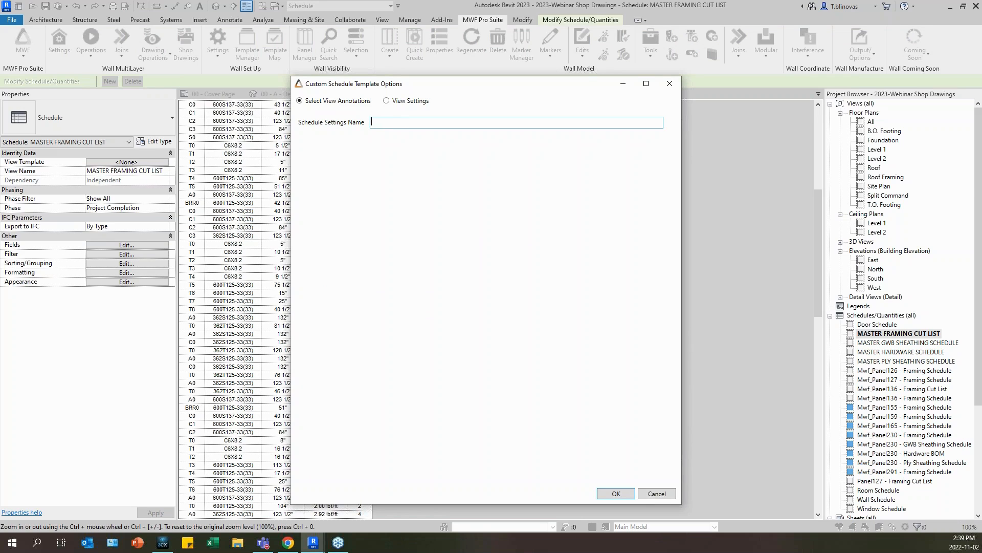
{"action": "type", "text": "FRAMING CUT LIST"}
Set both the sheet insert point and the view insert point of the custom schedule template to Top Left
{"action": "left_click", "coordinate": [417, 103]}
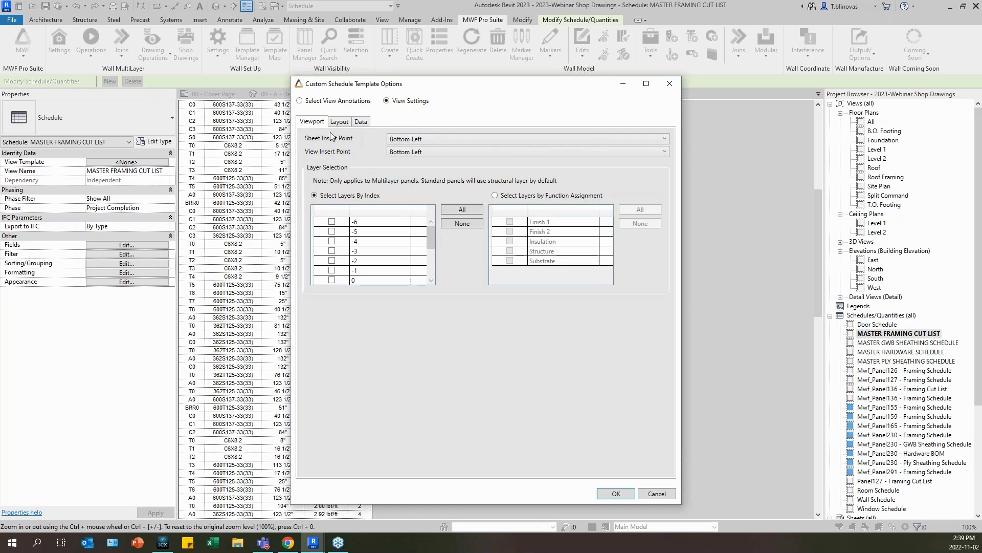
{"action": "left_click", "coordinate": [420, 142]}
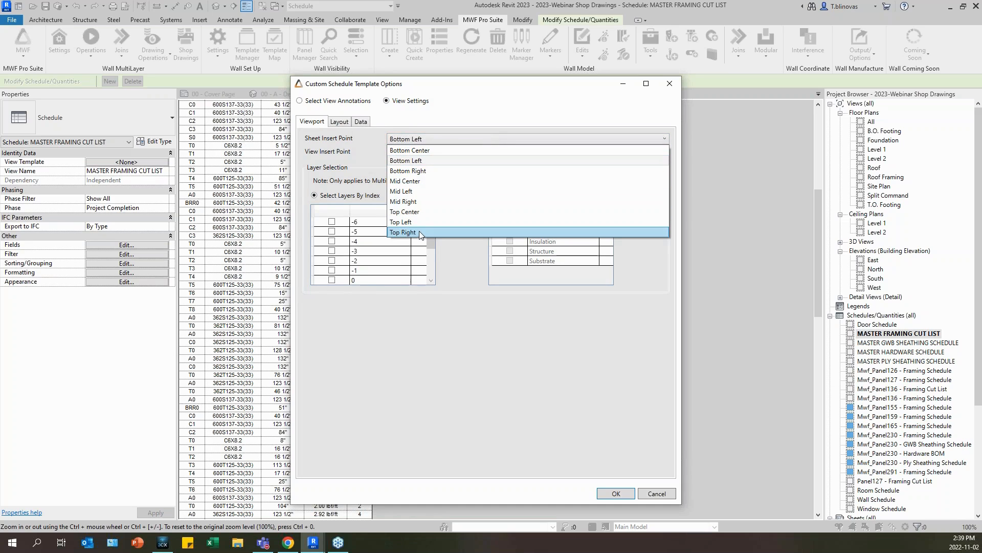
{"action": "left_click", "coordinate": [425, 222]}
{"action": "left_click", "coordinate": [424, 155]}
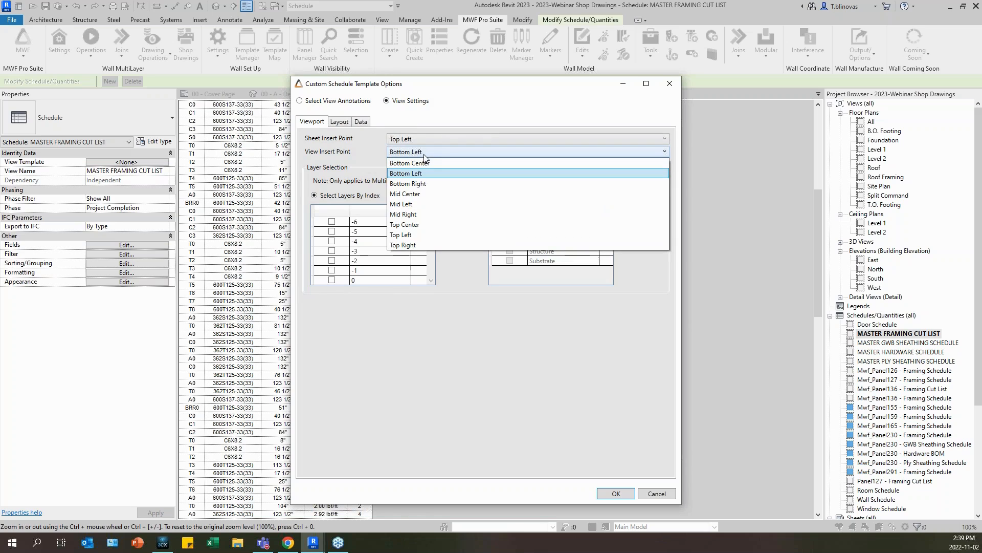
{"action": "left_click", "coordinate": [422, 235]}
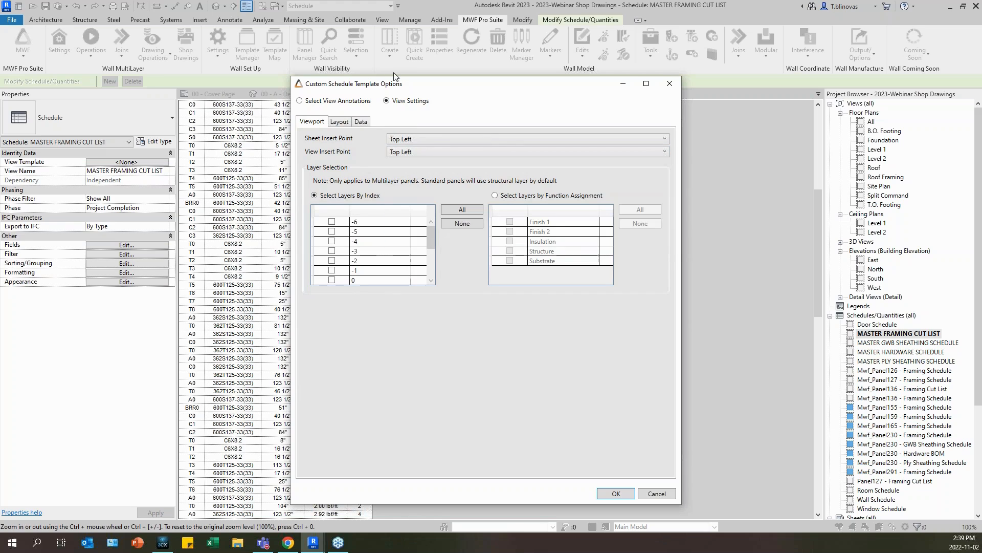
Make the template duplicate the existing MASTER FRAMING CUT LIST schedule and accept the custom schedule template
{"action": "left_click", "coordinate": [363, 123]}
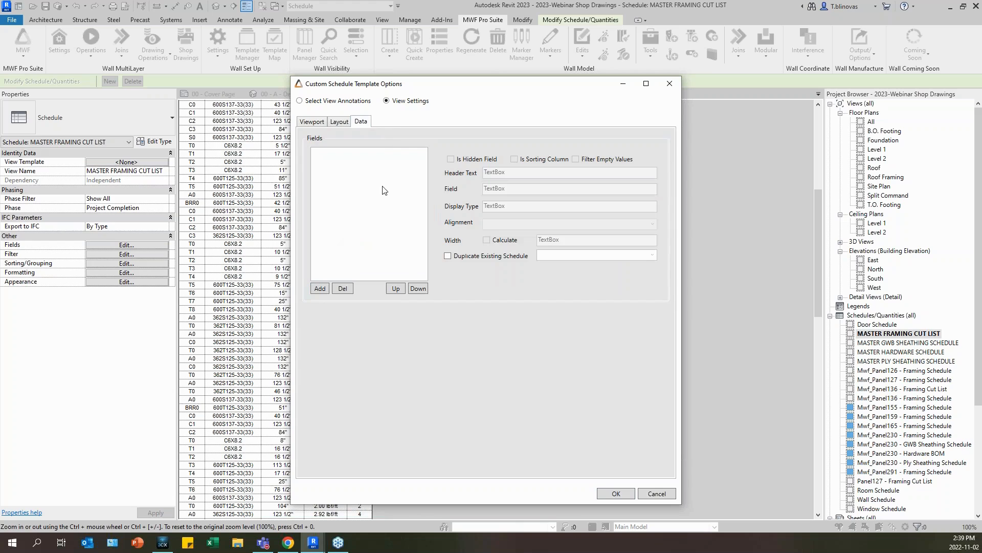
{"action": "left_click", "coordinate": [448, 256]}
{"action": "left_click", "coordinate": [643, 255]}
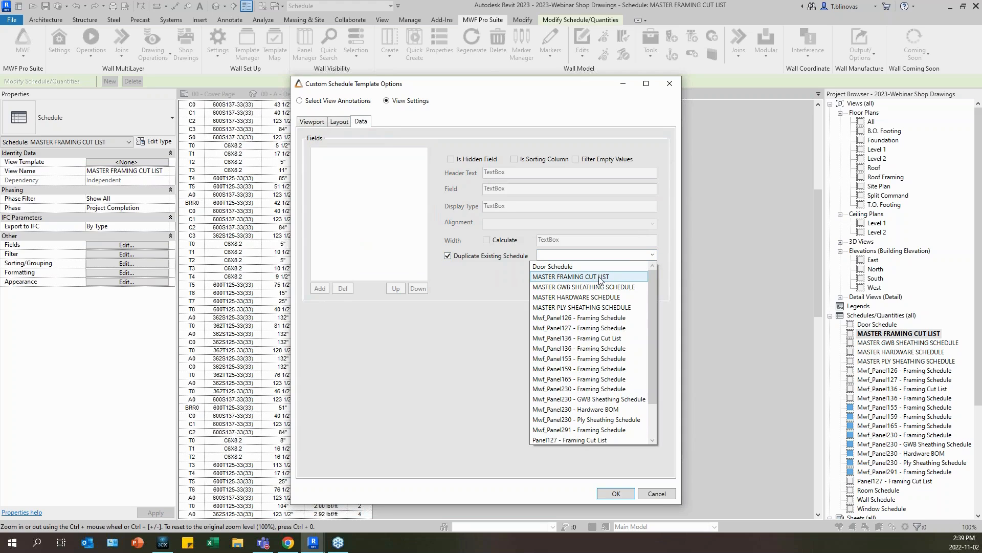
{"action": "left_click", "coordinate": [599, 277]}
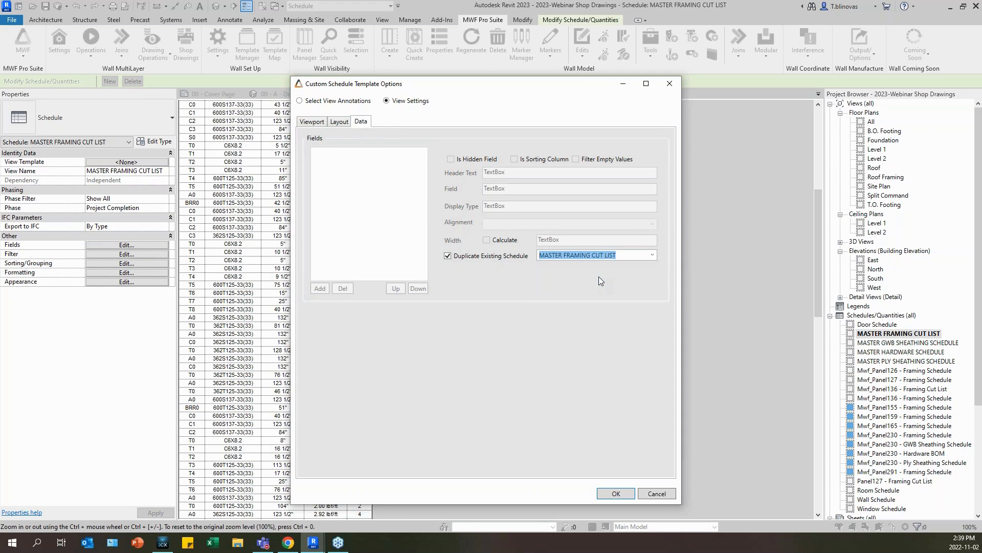
{"action": "left_click", "coordinate": [616, 492]}
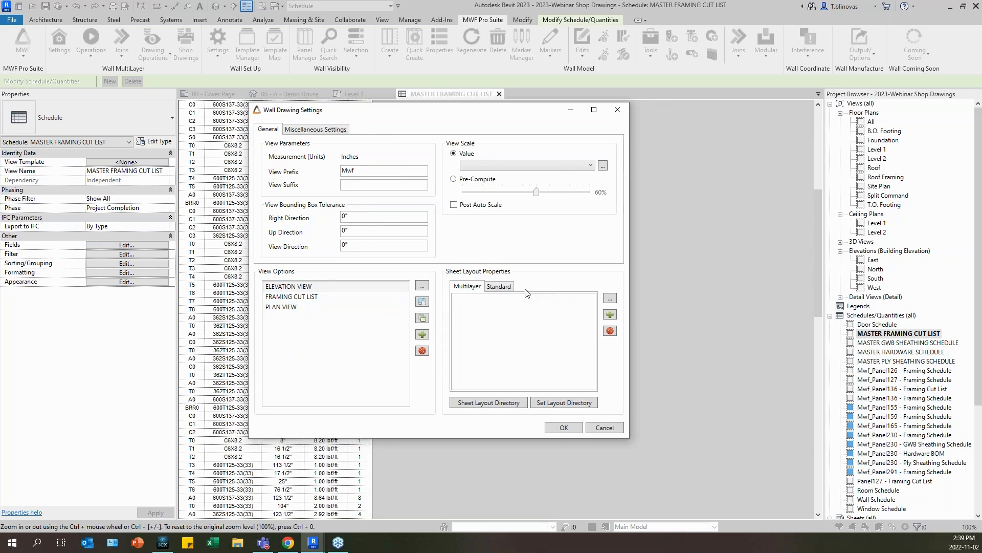
In the standard sheet layout, assign PLAN VIEW to the Plan View zone and FRAMING CUT LIST to BOM, then save the wall drawing settings
{"action": "left_click", "coordinate": [499, 286]}
{"action": "double_click", "coordinate": [482, 301]}
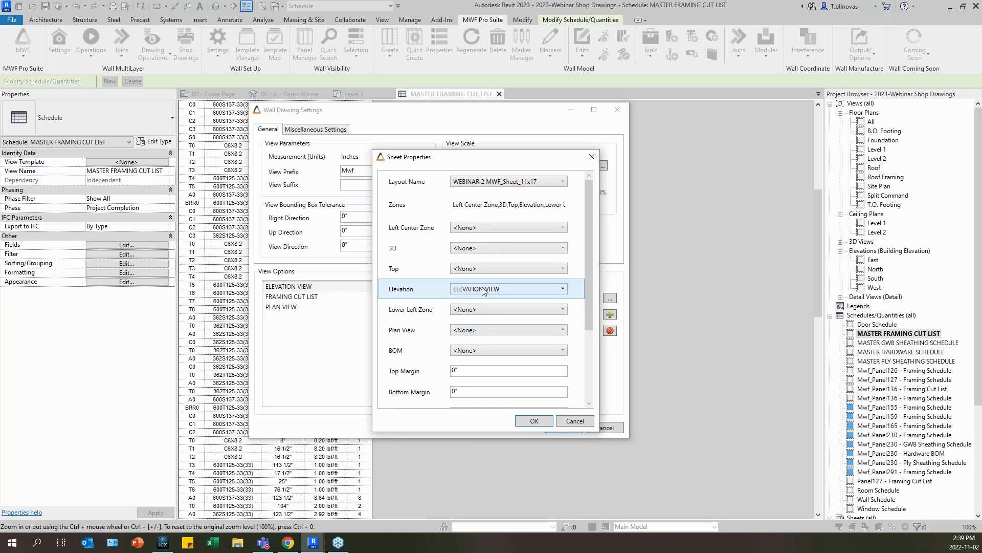
{"action": "left_click", "coordinate": [477, 332]}
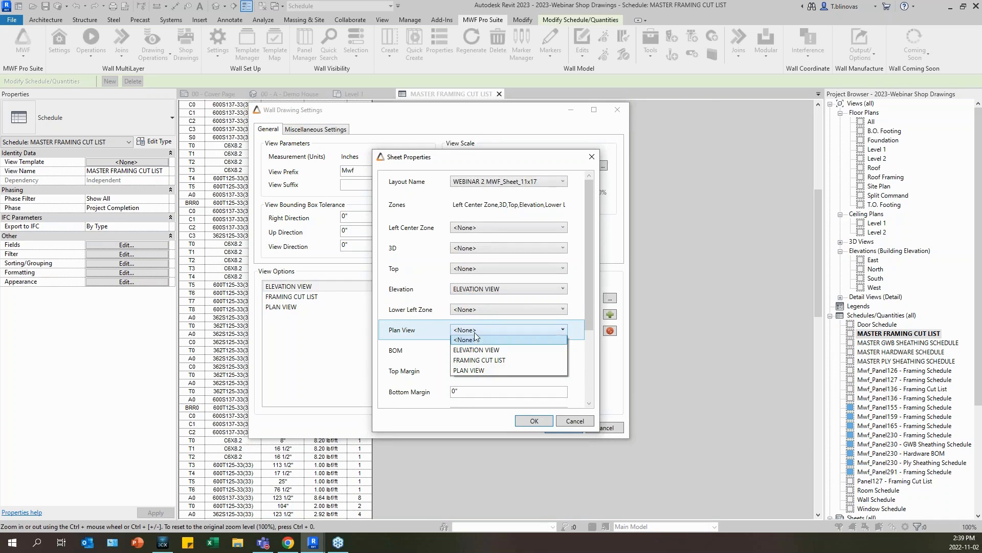
{"action": "left_click", "coordinate": [483, 372]}
{"action": "left_click", "coordinate": [473, 352]}
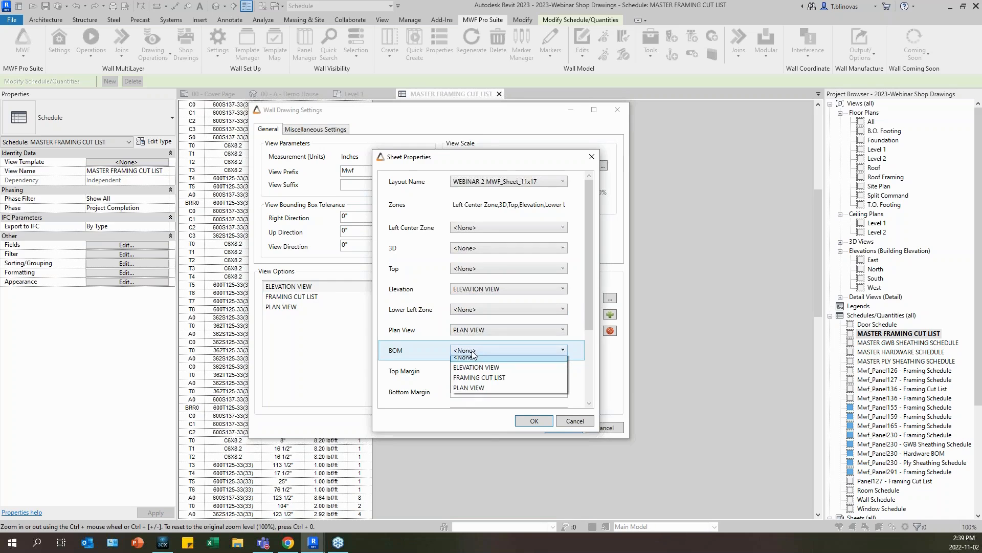
{"action": "left_click", "coordinate": [492, 382]}
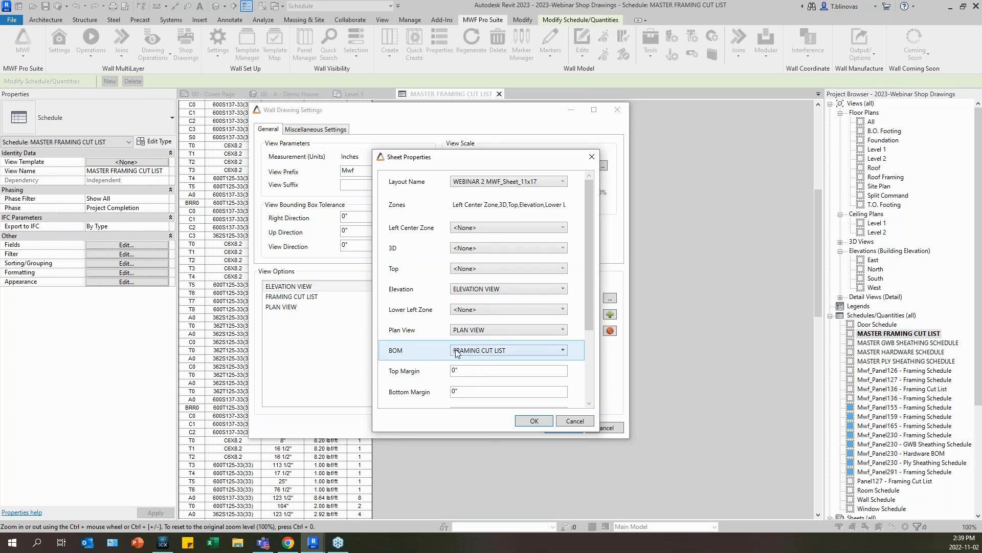
{"action": "left_click", "coordinate": [534, 421]}
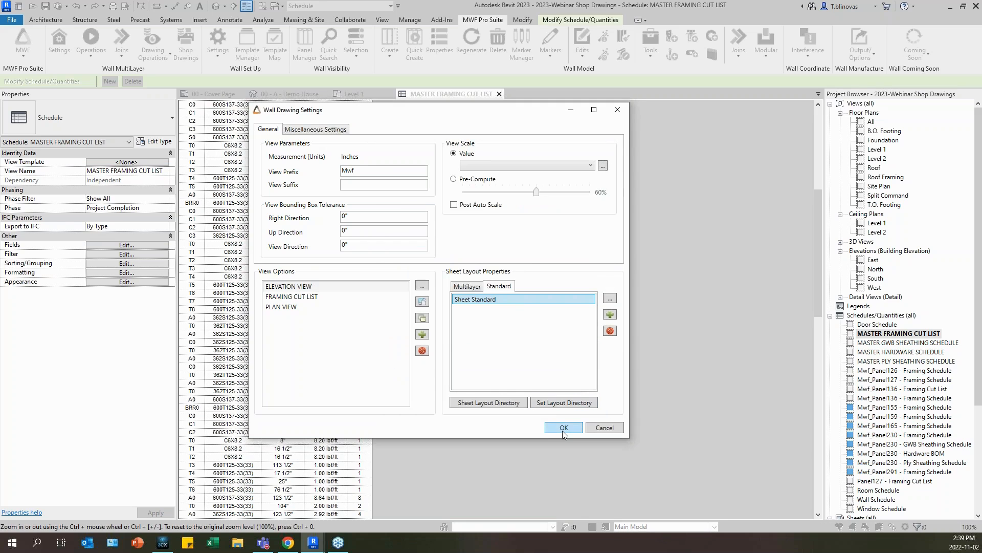
{"action": "left_click", "coordinate": [564, 433]}
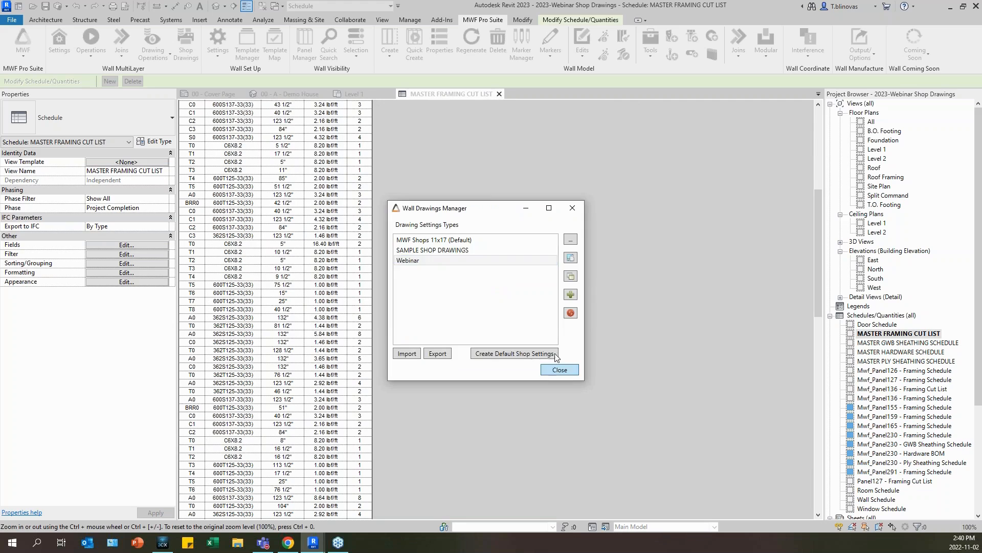
{"action": "left_click", "coordinate": [558, 369]}
Return to the 3D Demo House view and generate shop drawings with the Webinar settings for the lower-level wall panel with the large door opening
{"action": "left_click", "coordinate": [499, 95]}
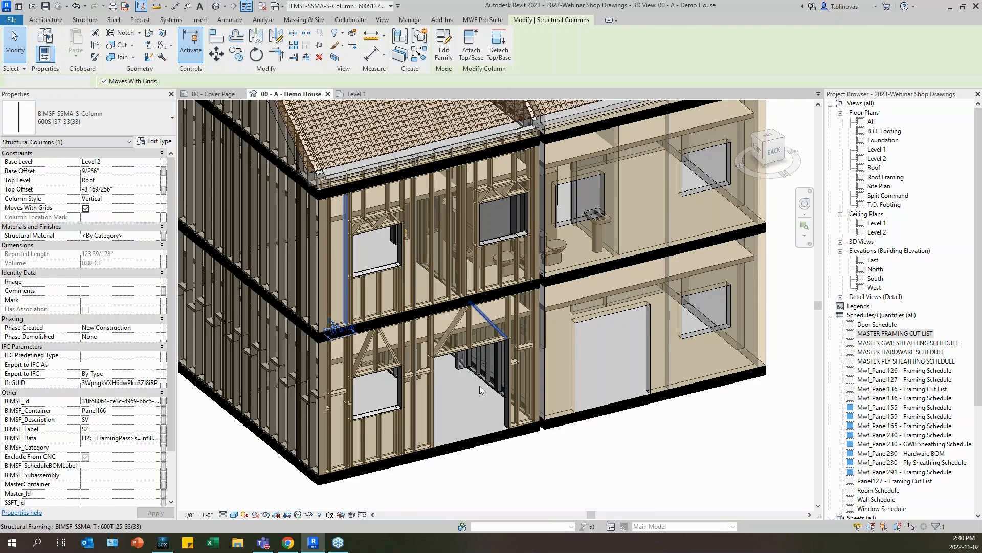
{"action": "left_click", "coordinate": [485, 321]}
{"action": "left_click", "coordinate": [483, 19]}
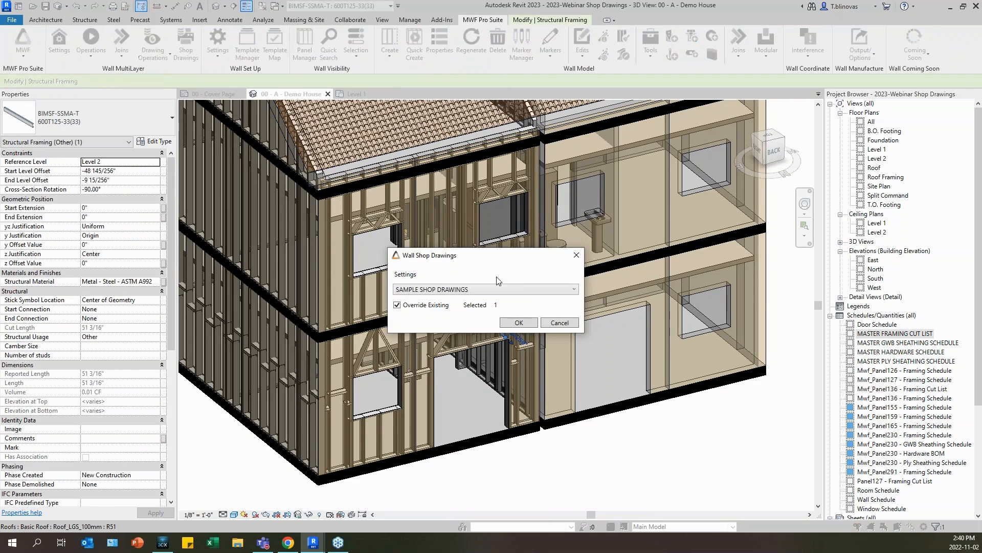
{"action": "left_click", "coordinate": [520, 290]}
{"action": "left_click", "coordinate": [425, 321]}
{"action": "left_click", "coordinate": [518, 323]}
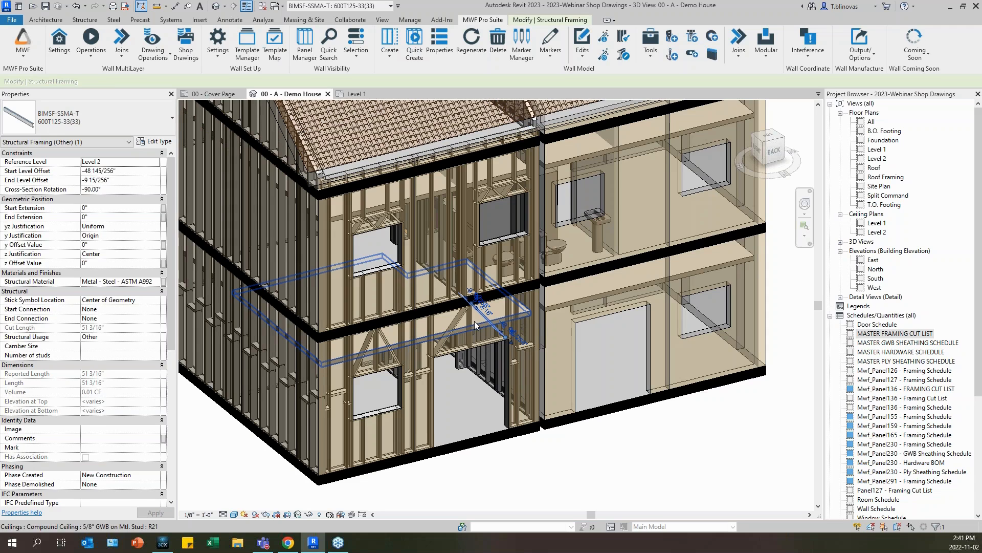
Collapse the schedules list and check the container property of the diagonal brace above the large door opening
{"action": "left_click", "coordinate": [831, 316]}
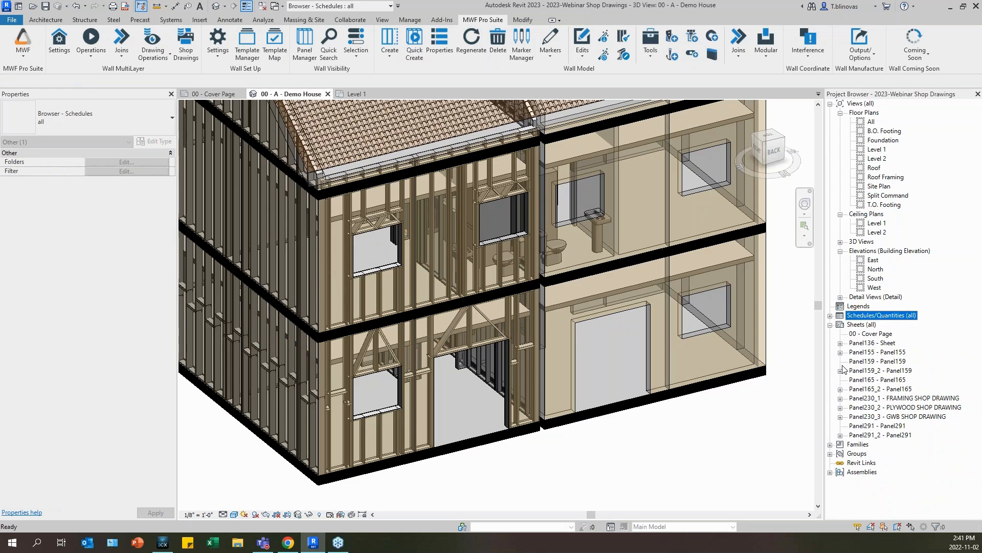
{"action": "left_click", "coordinate": [492, 322]}
{"action": "scroll", "coordinate": [88, 423], "scroll_direction": "down", "scroll_amount": 3}
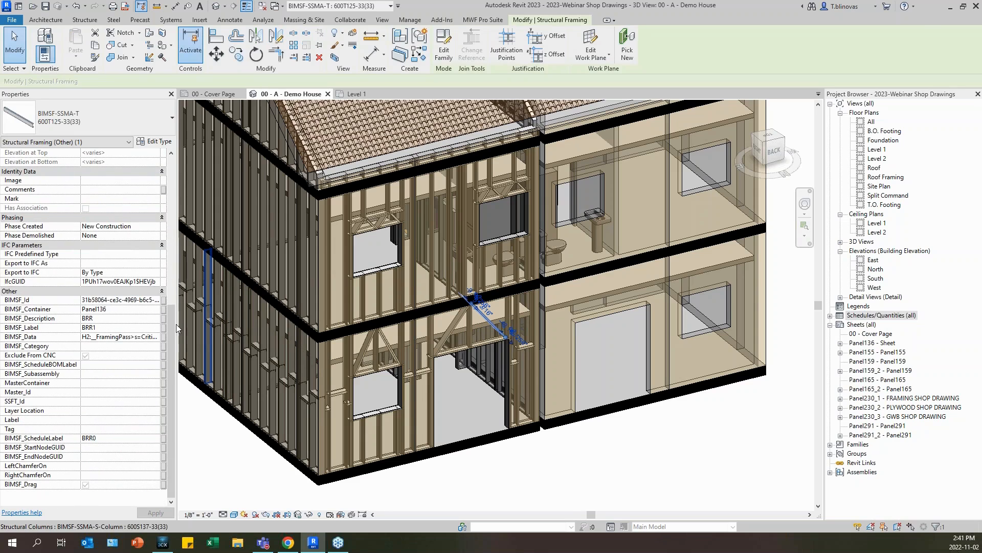
Open the generated Panel136 - Sheet and examine its overall layout with the cut list, elevation and plan view
{"action": "left_click", "coordinate": [876, 343]}
{"action": "double_click", "coordinate": [876, 343]}
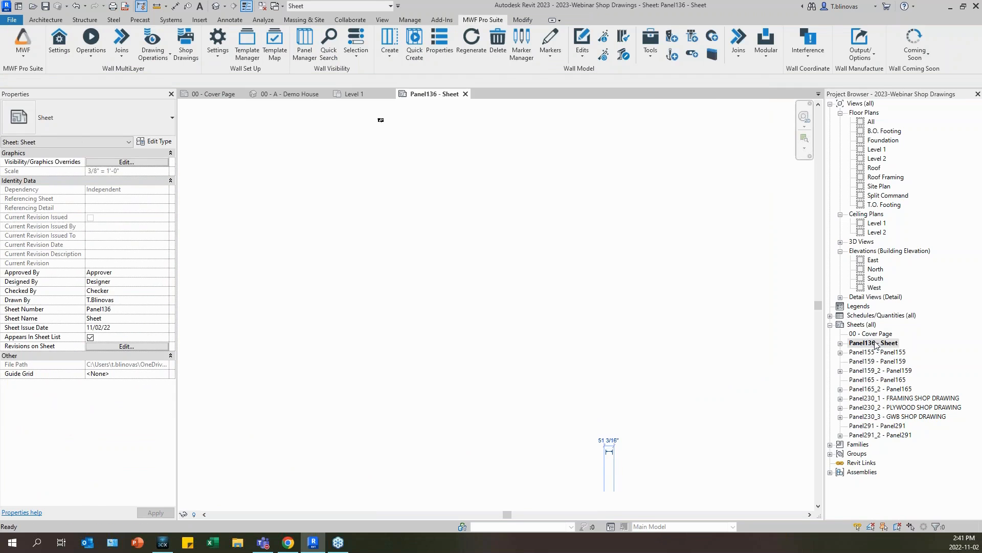
{"action": "scroll", "coordinate": [388, 118], "scroll_direction": "up", "scroll_amount": 10}
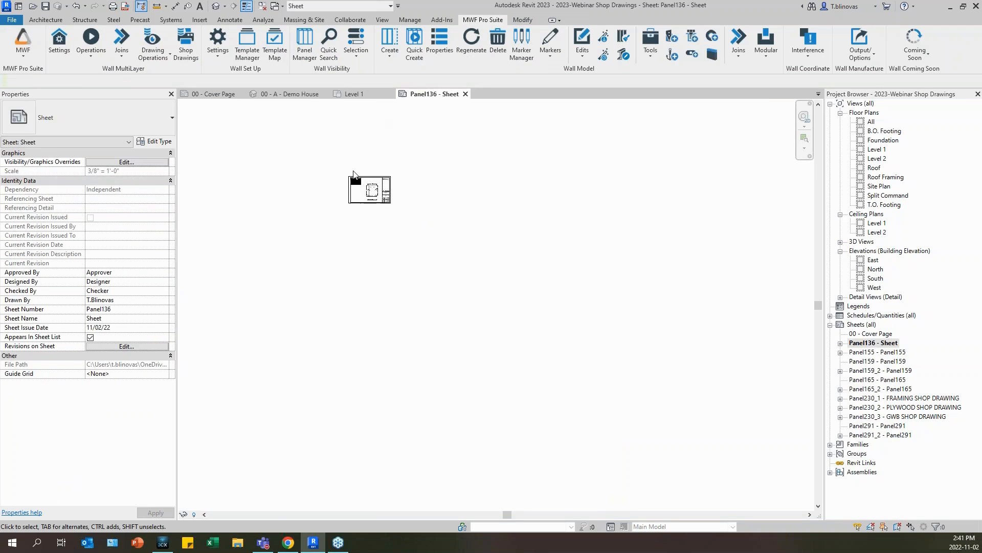
{"action": "scroll", "coordinate": [400, 179], "scroll_direction": "up", "scroll_amount": 5}
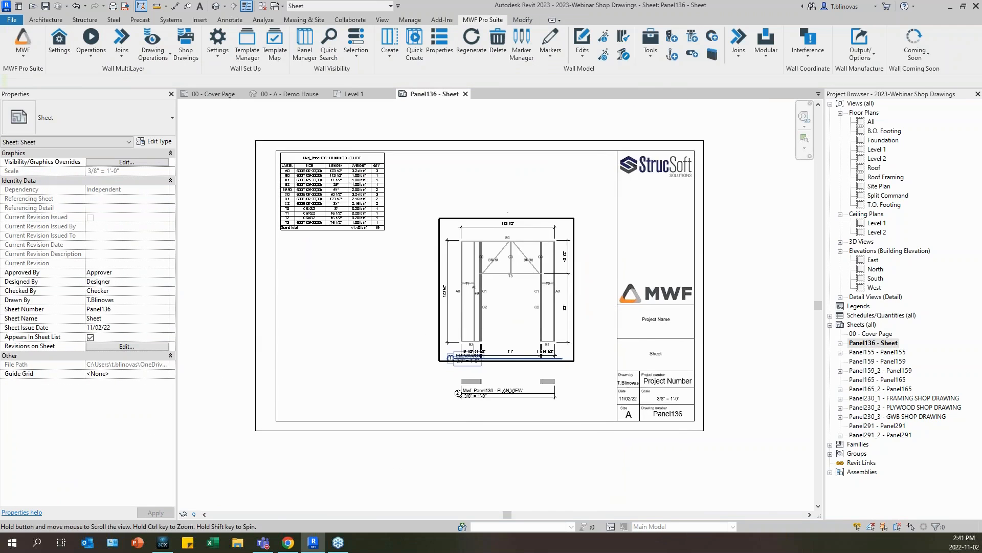
{"action": "middle_click_drag", "start_coordinate": [402, 307], "coordinate": [398, 313]}
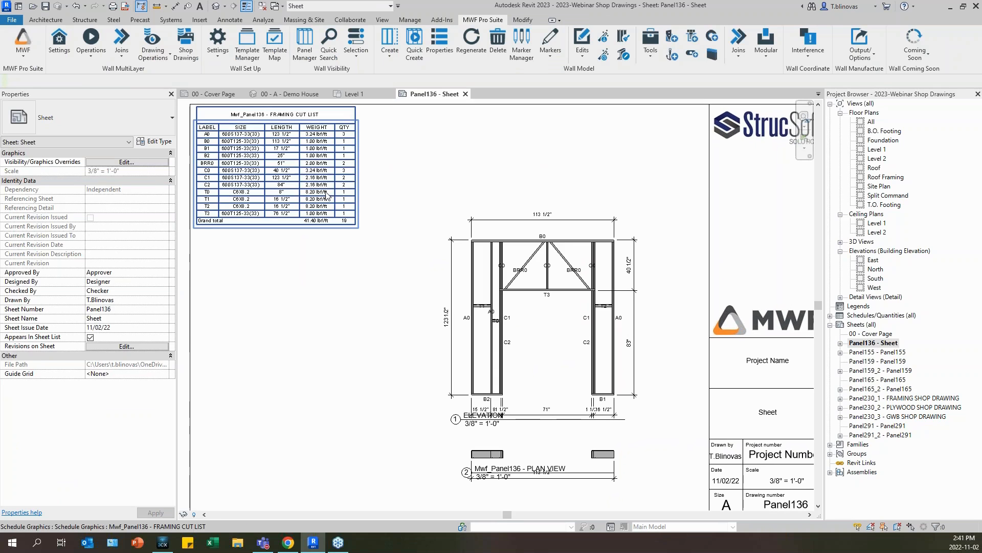
Open the Panel136 FRAMING CUT LIST schedule from the sheet to review it, and close it again
{"action": "left_click", "coordinate": [262, 155]}
{"action": "double_click", "coordinate": [262, 155]}
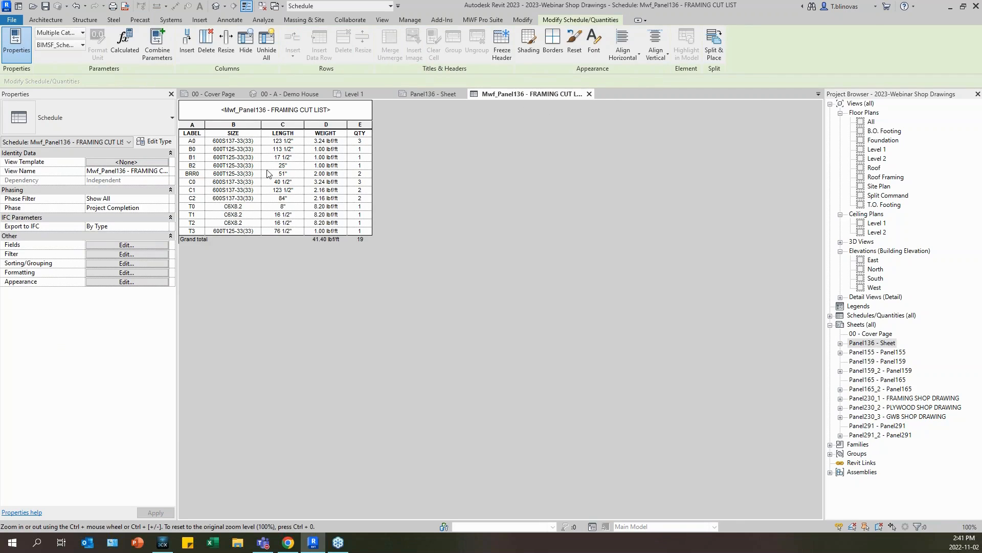
{"action": "left_click", "coordinate": [590, 93]}
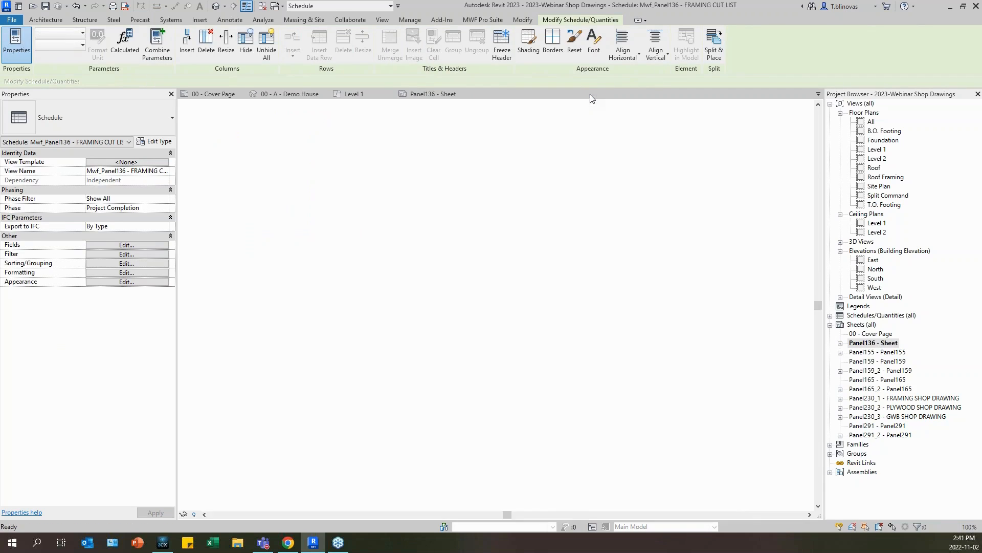
Activate the ELEVATION view on the Panel136 sheet, inspect the properties of the outermost A0 stud beside T1, and deactivate the view
{"action": "scroll", "coordinate": [614, 461], "scroll_direction": "up", "scroll_amount": 3}
{"action": "middle_click_drag", "start_coordinate": [614, 473], "coordinate": [589, 445]}
{"action": "double_click", "coordinate": [468, 282]}
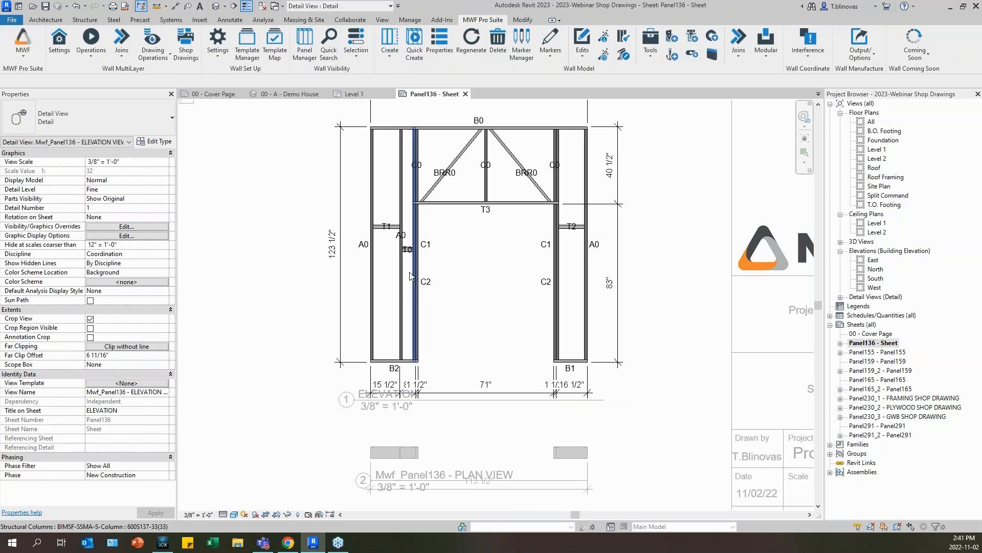
{"action": "left_click", "coordinate": [373, 263]}
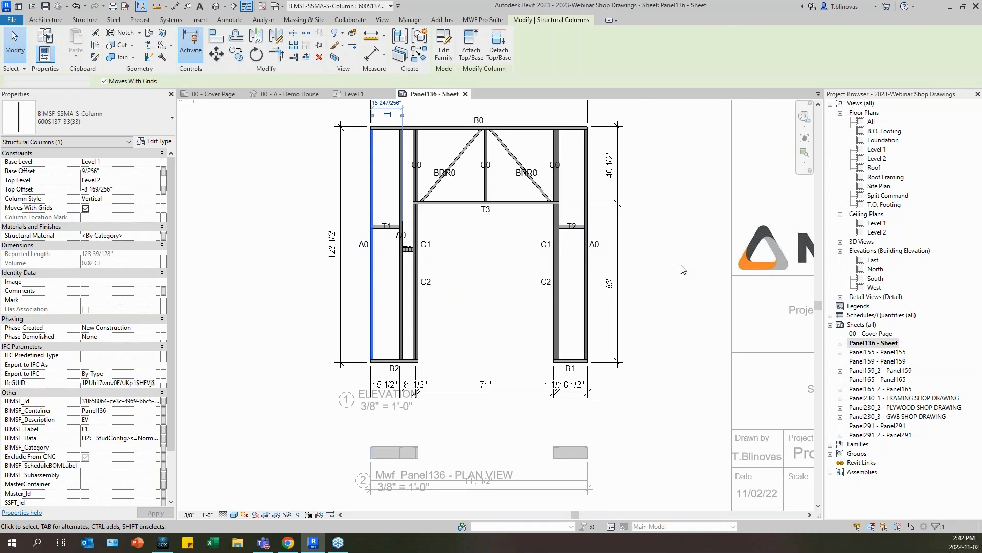
{"action": "scroll", "coordinate": [646, 303], "scroll_direction": "down", "scroll_amount": 1}
{"action": "left_click", "coordinate": [648, 304]}
Move the PLAN VIEW and ELEVATION titles on the sheet down so they clear the dimension strings
{"action": "scroll", "coordinate": [647, 304], "scroll_direction": "down", "scroll_amount": 1}
{"action": "scroll", "coordinate": [446, 377], "scroll_direction": "up", "scroll_amount": 2}
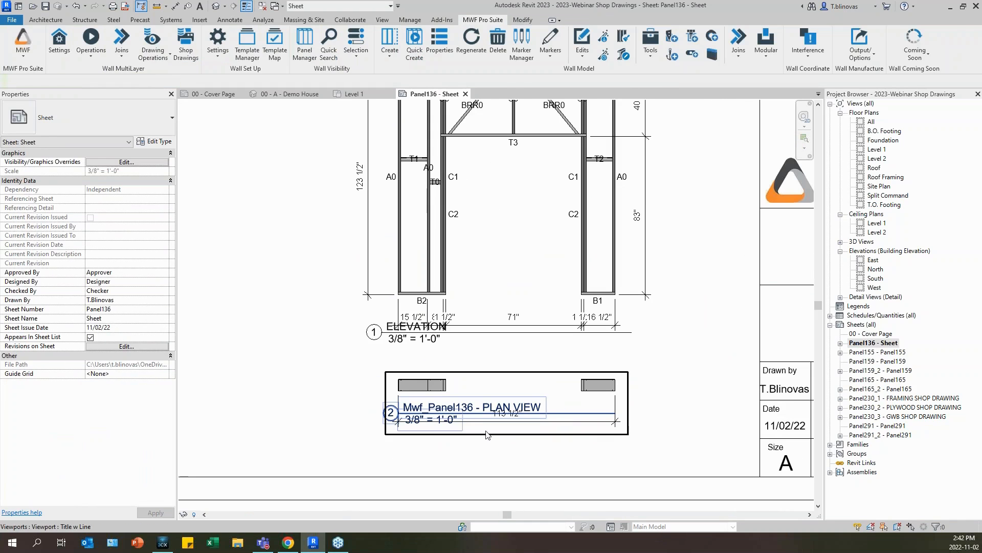
{"action": "left_click_drag", "start_coordinate": [393, 415], "coordinate": [394, 442]}
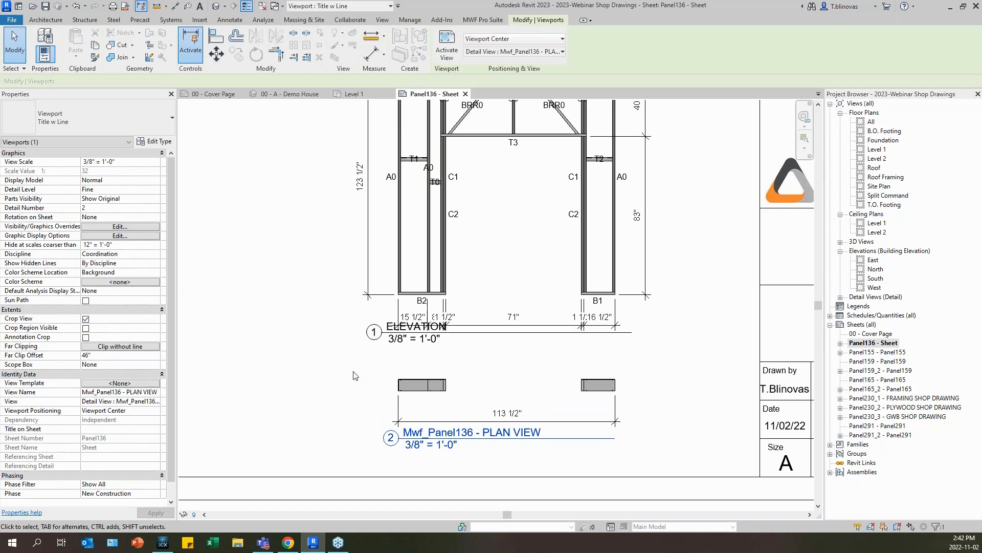
{"action": "left_click", "coordinate": [377, 337]}
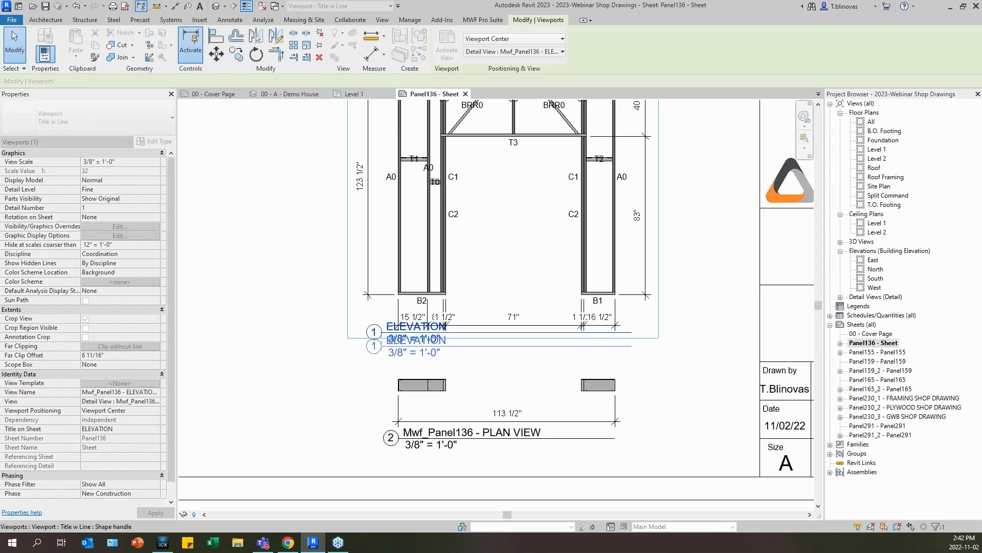
{"action": "left_click_drag", "start_coordinate": [419, 332], "coordinate": [418, 346]}
{"action": "left_click", "coordinate": [313, 362]}
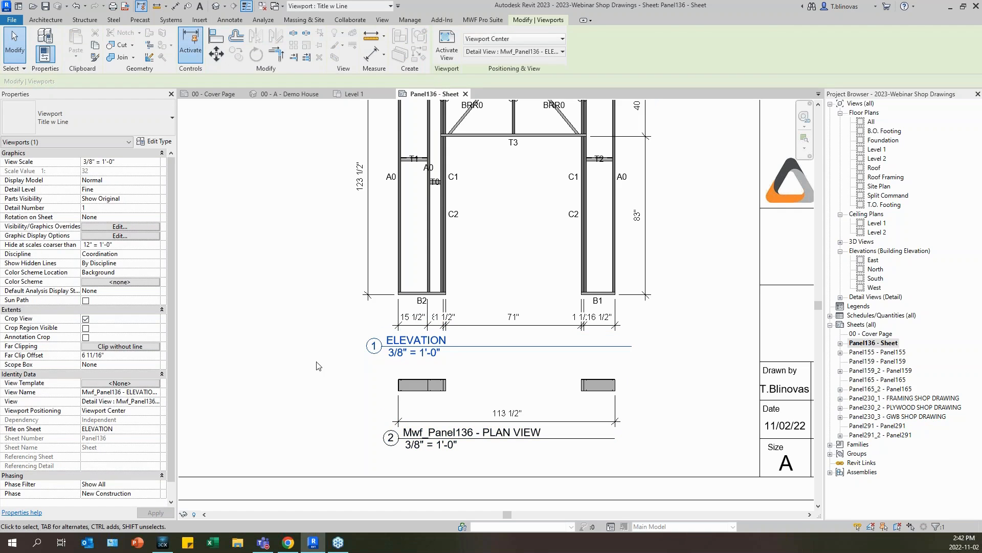
{"action": "scroll", "coordinate": [665, 332], "scroll_direction": "down", "scroll_amount": 3}
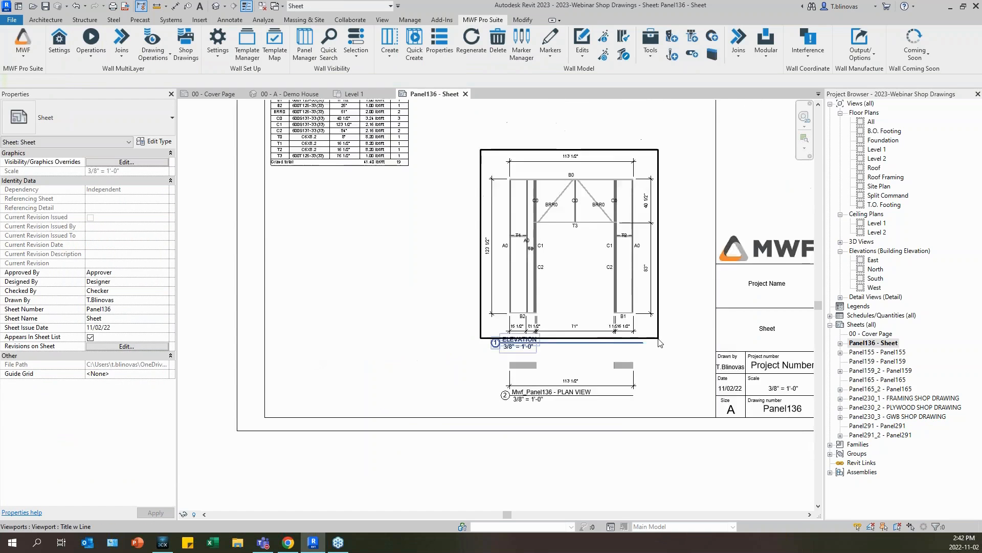
{"action": "scroll", "coordinate": [633, 365], "scroll_direction": "up", "scroll_amount": 2}
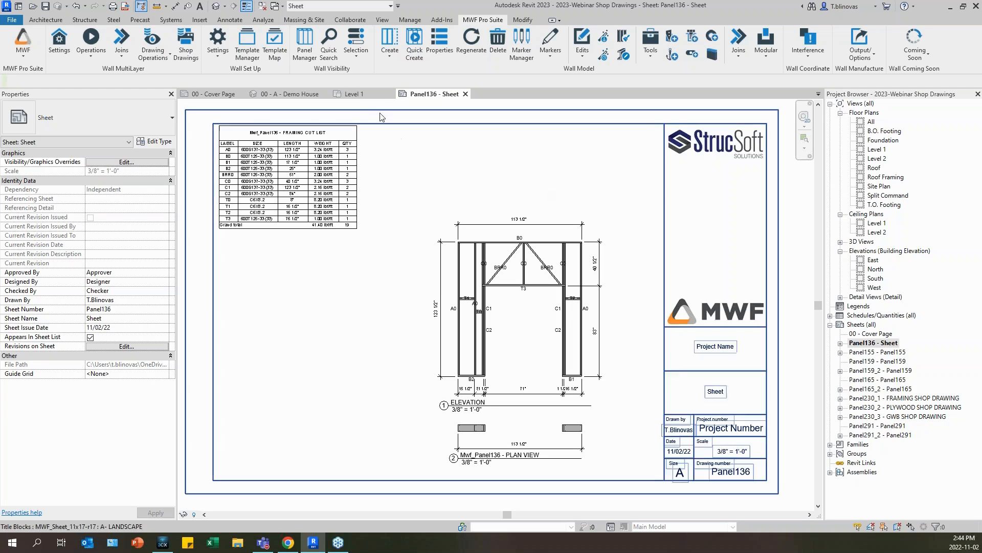
View the Level 1 floor plan, return to the Panel136 sheet and inspect an interior stud inside the activated elevation view
{"action": "left_click", "coordinate": [358, 96]}
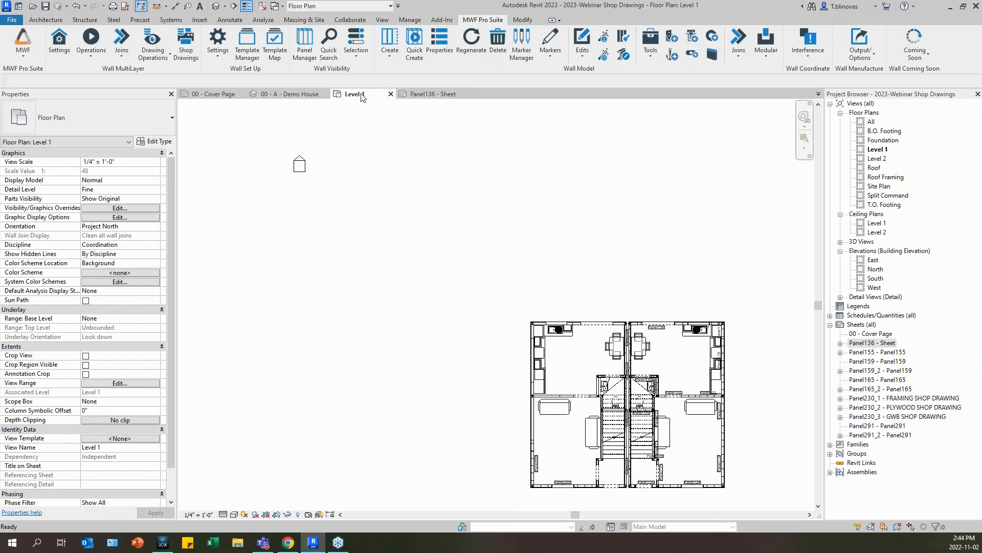
{"action": "left_click", "coordinate": [423, 95]}
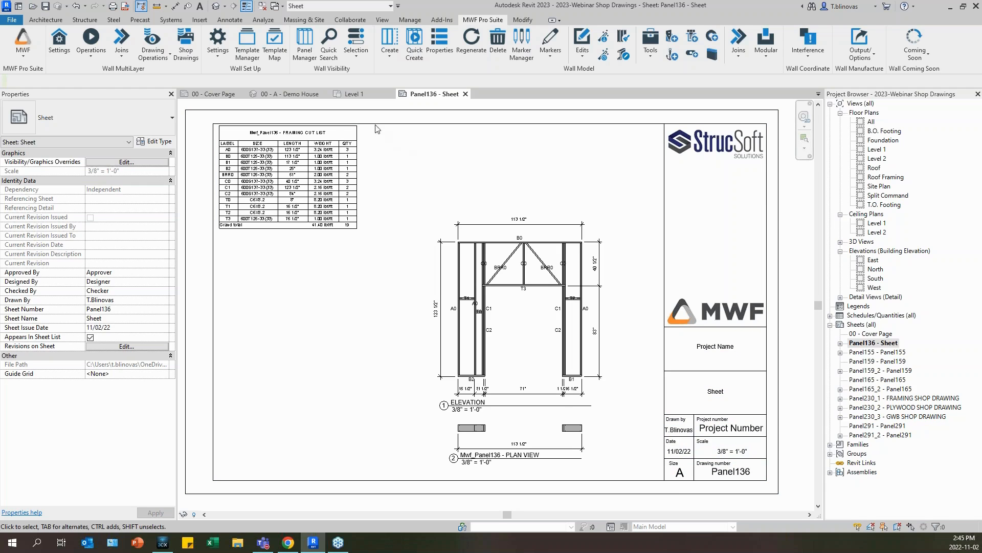
{"action": "left_click", "coordinate": [508, 326]}
{"action": "double_click", "coordinate": [508, 326]}
{"action": "left_click", "coordinate": [476, 328]}
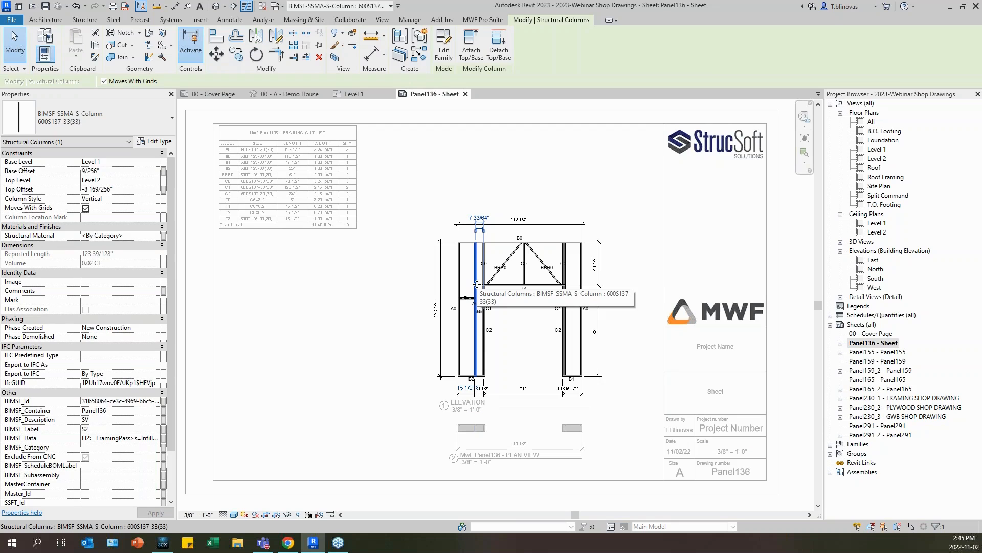
{"action": "double_click", "coordinate": [394, 322]}
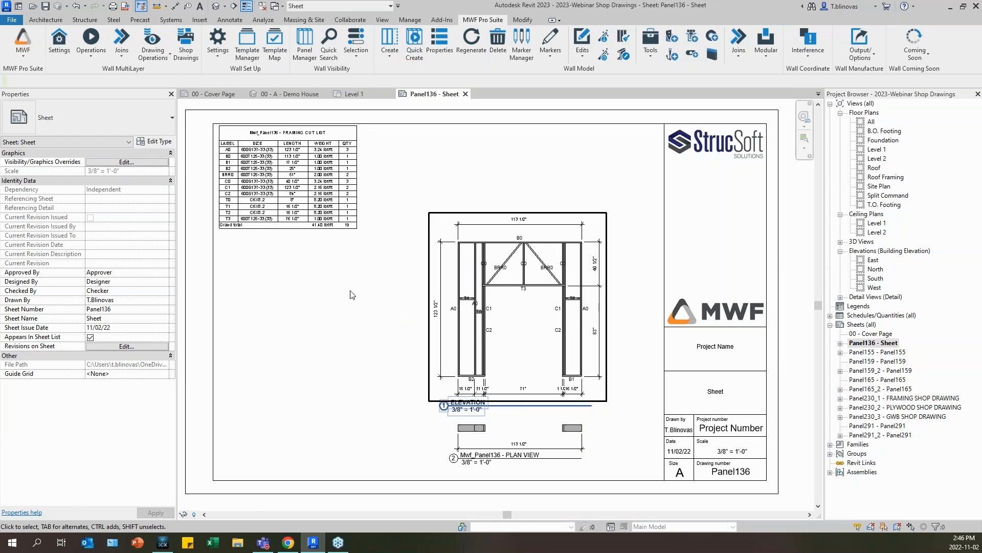
Open the Webinar drawing settings from the Wall Drawings Manager
{"action": "left_click", "coordinate": [149, 59]}
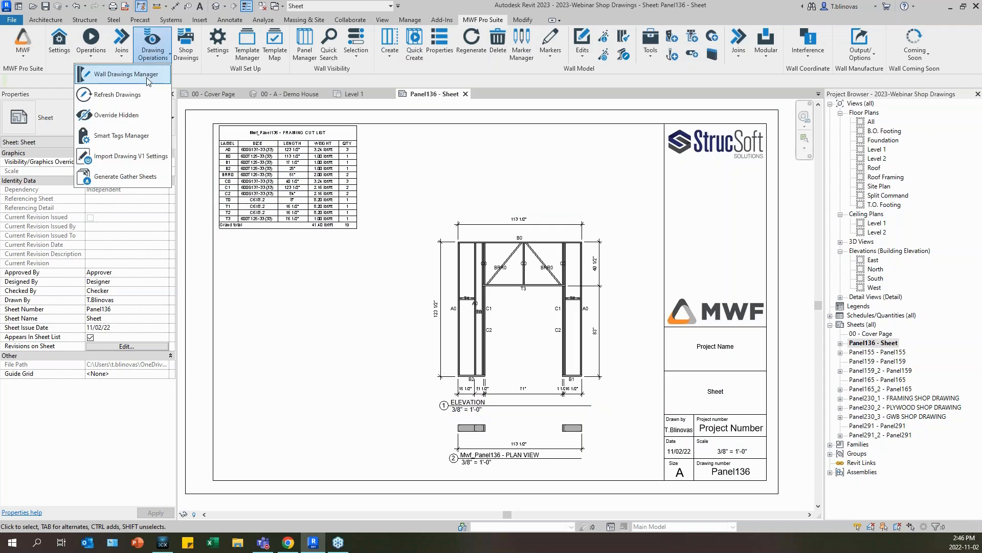
{"action": "left_click", "coordinate": [115, 75]}
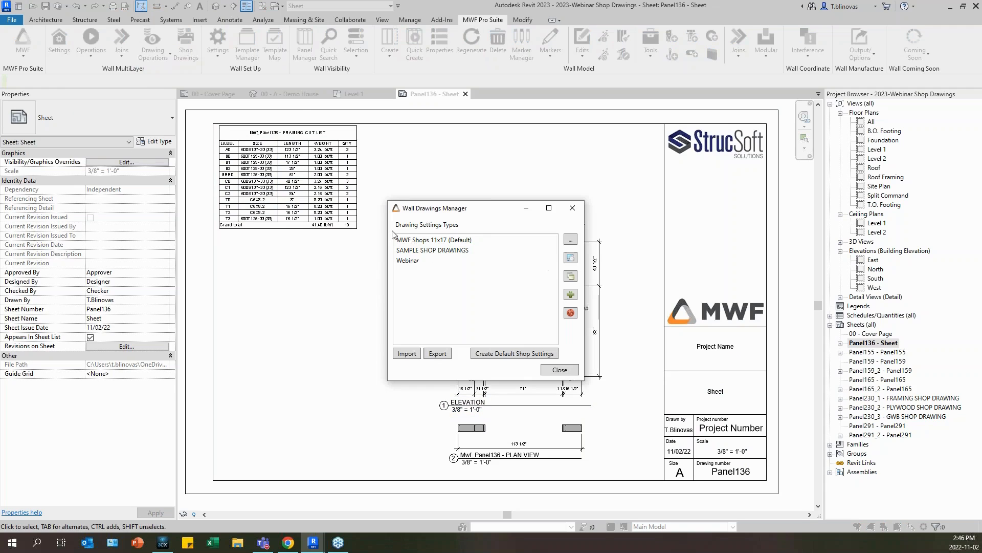
{"action": "left_click", "coordinate": [428, 261]}
{"action": "double_click", "coordinate": [428, 261]}
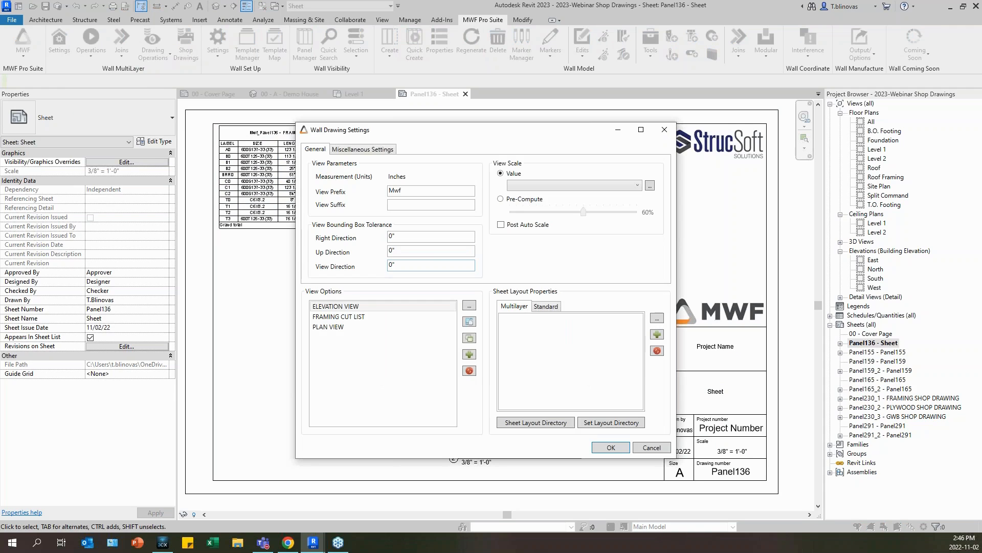
Review the available view template types, open a new Project Plan View template, and close it and the Webinar settings without saving
{"action": "left_click", "coordinate": [469, 354]}
{"action": "left_click", "coordinate": [487, 221]}
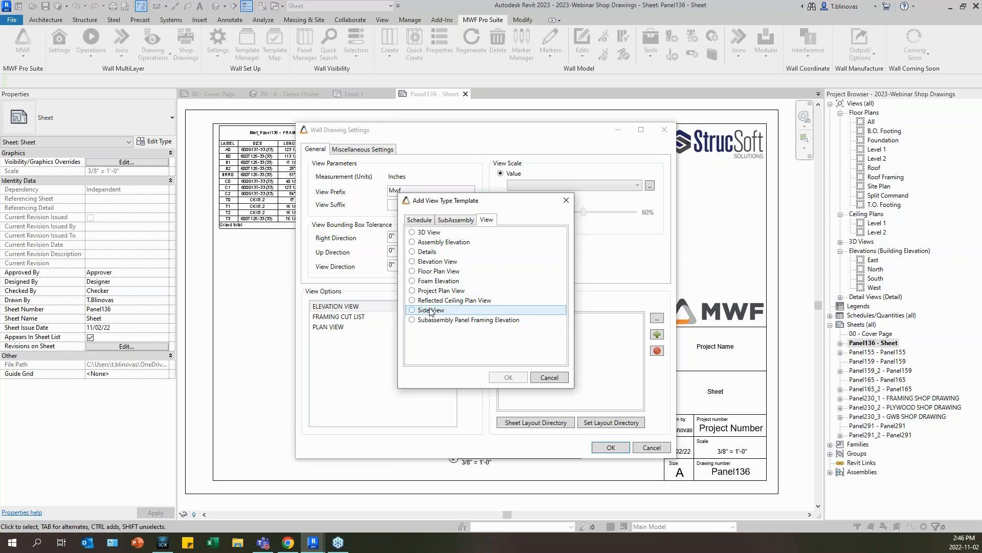
{"action": "left_click", "coordinate": [448, 292]}
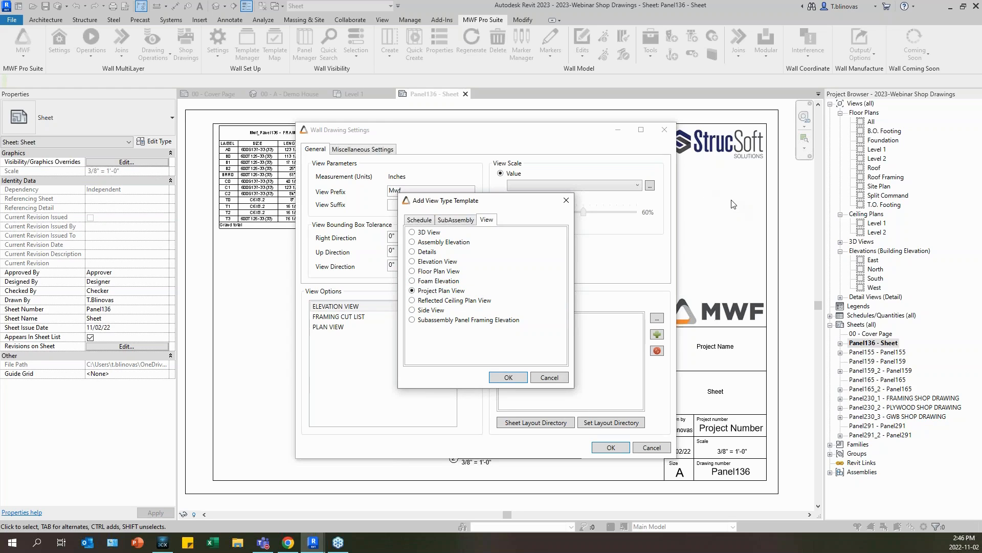
{"action": "left_click", "coordinate": [508, 378]}
{"action": "left_click", "coordinate": [670, 84]}
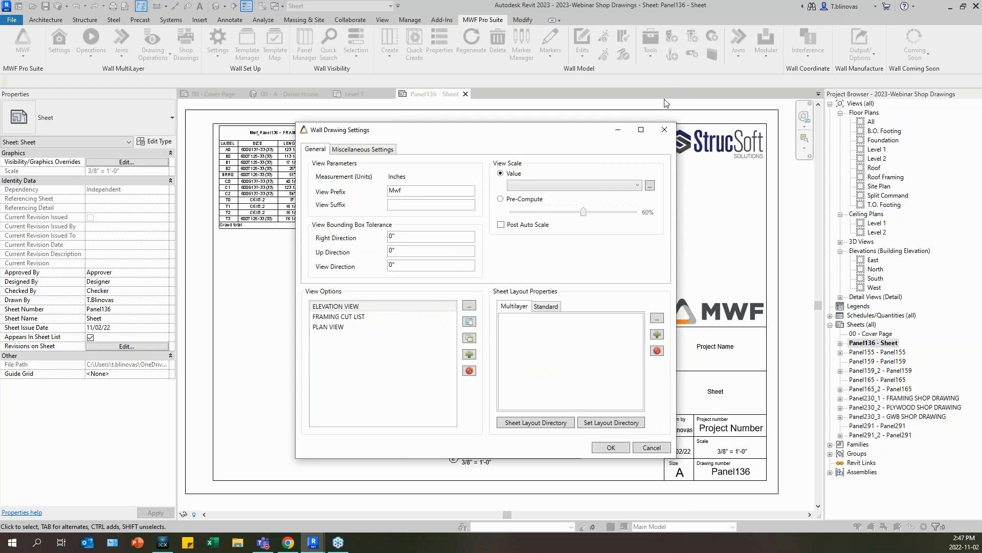
{"action": "left_click", "coordinate": [664, 131]}
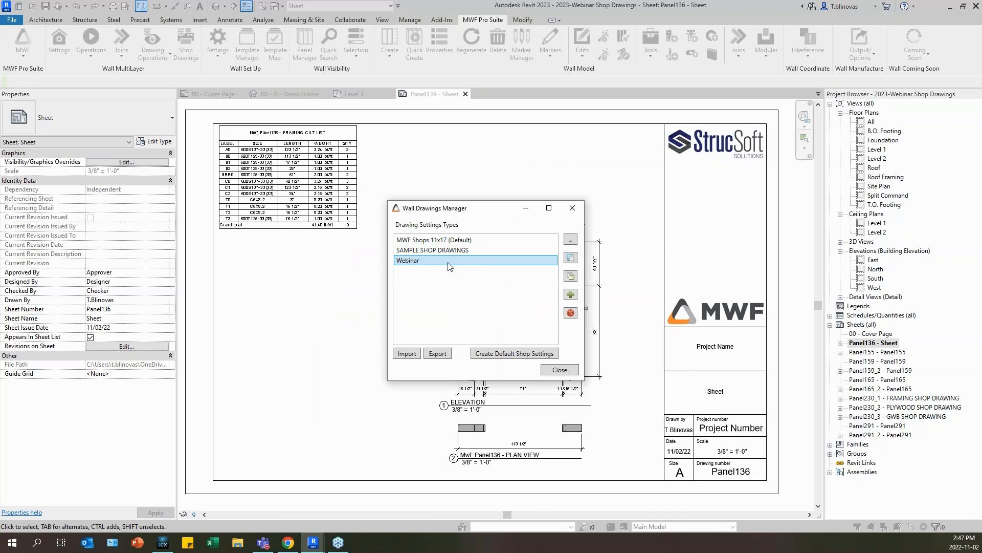
Reopen the Webinar settings to review the available schedule template types, and close all drawing settings windows without changes
{"action": "double_click", "coordinate": [449, 262]}
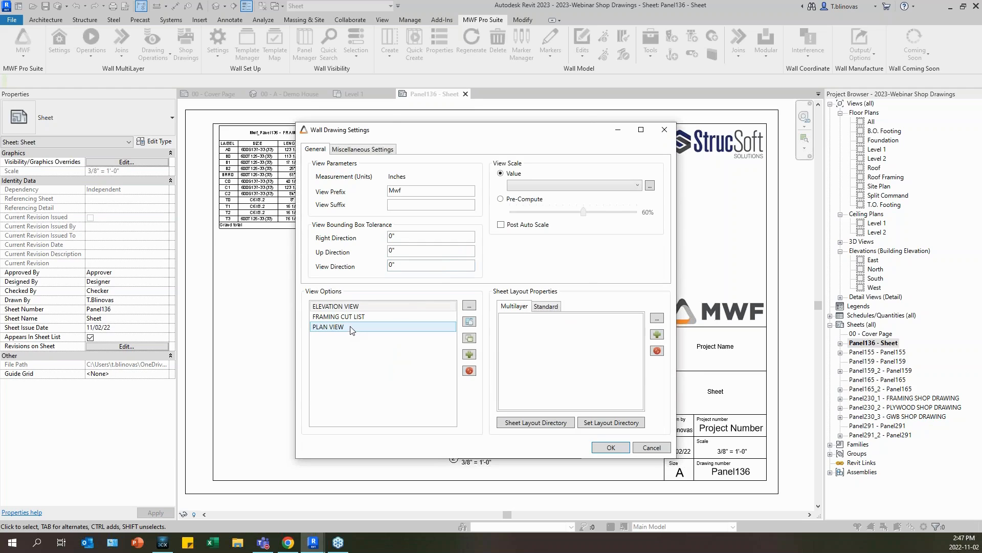
{"action": "left_click", "coordinate": [469, 354]}
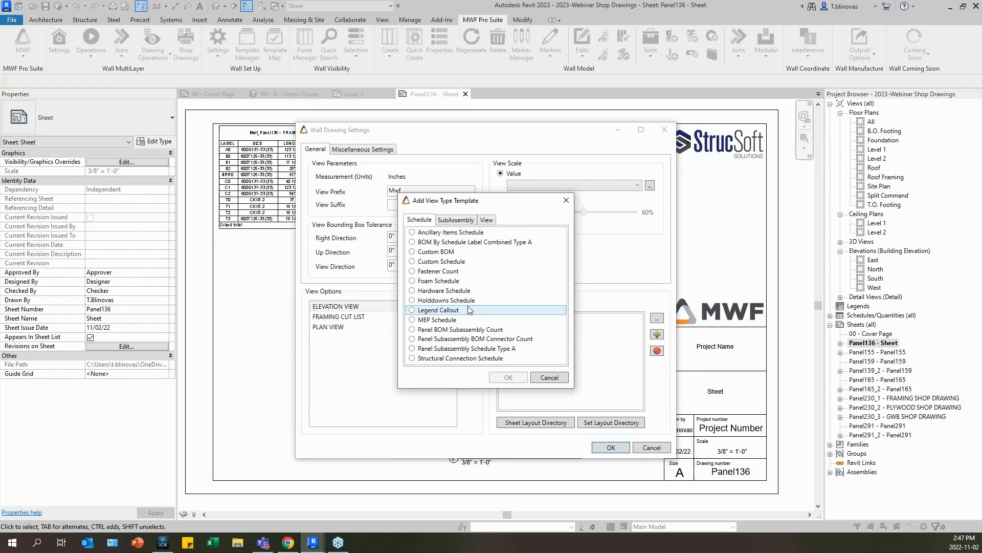
{"action": "left_click", "coordinate": [566, 204]}
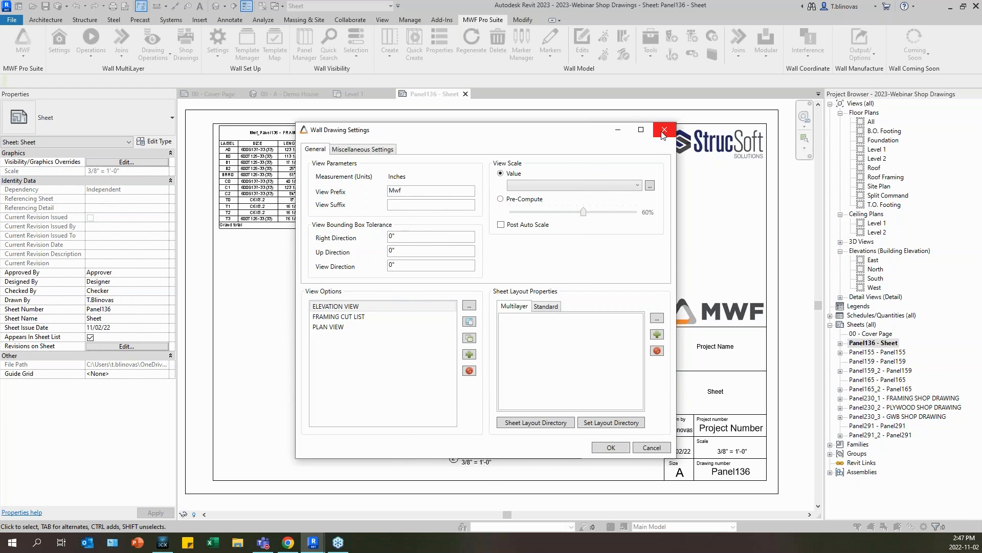
{"action": "left_click", "coordinate": [663, 134]}
{"action": "left_click", "coordinate": [563, 204]}
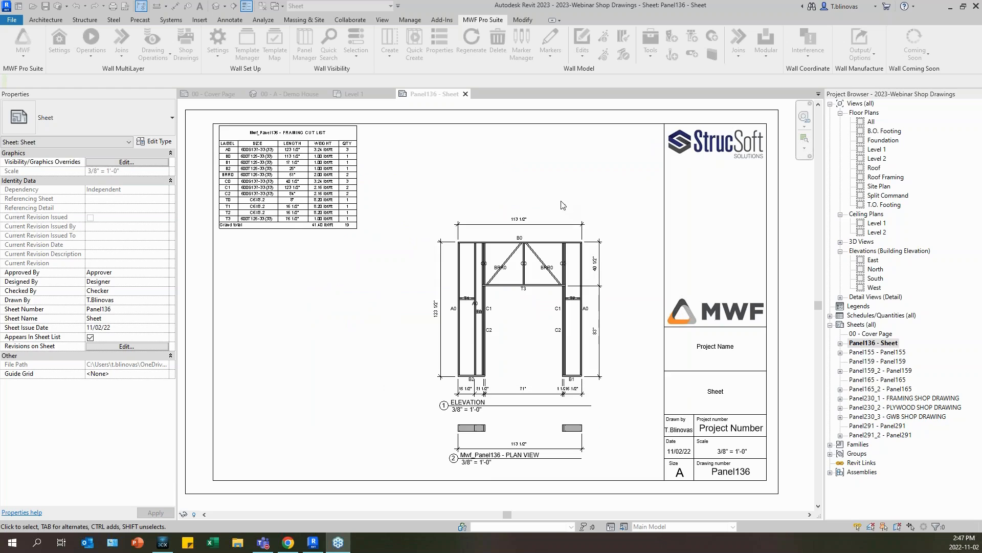